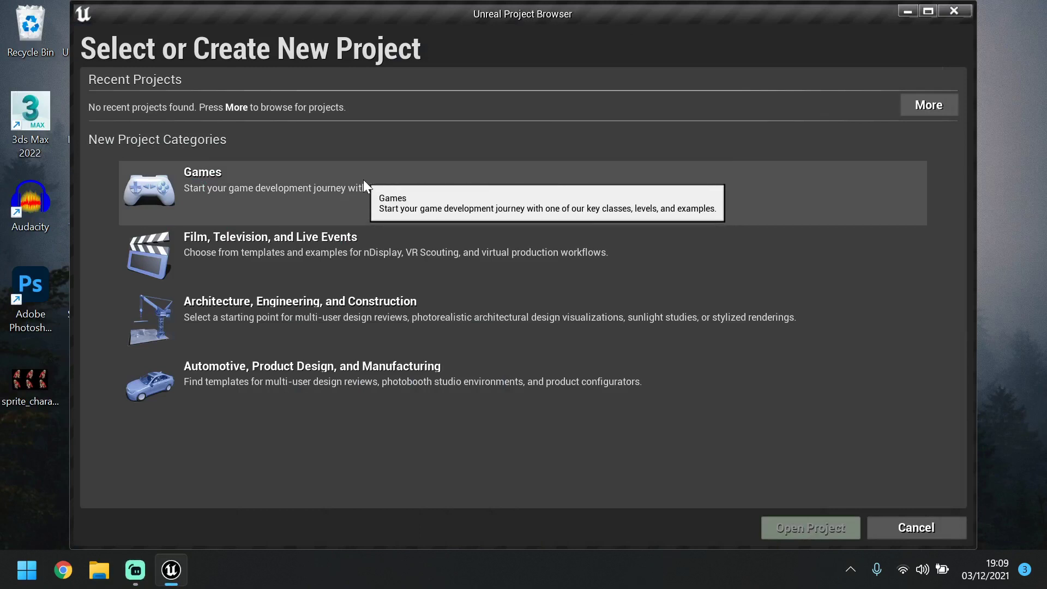
Start a new Games project based on the 2D Side Scroller template
left_click(365, 181)
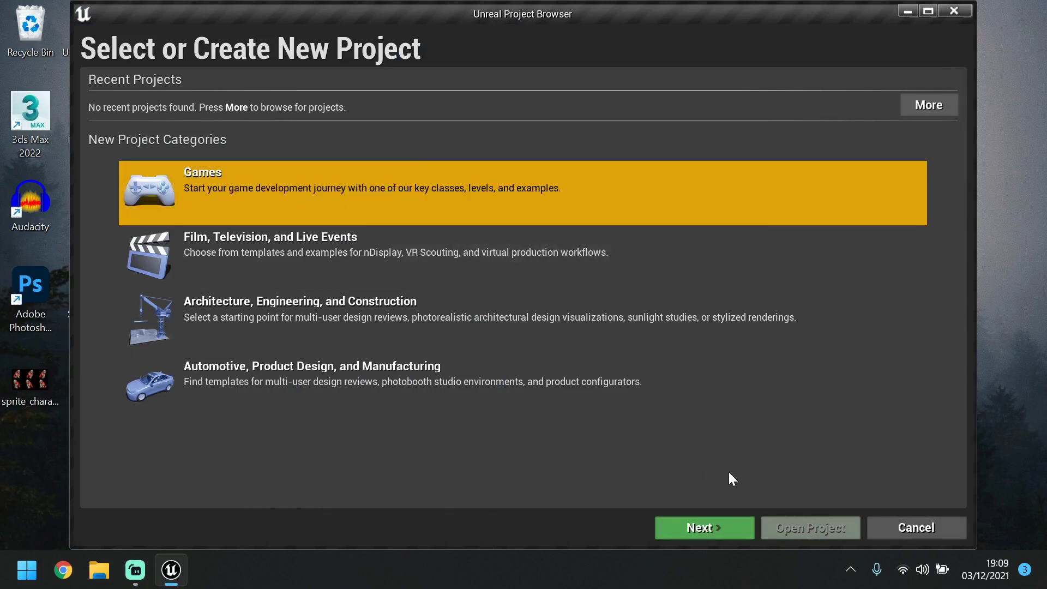
left_click(725, 525)
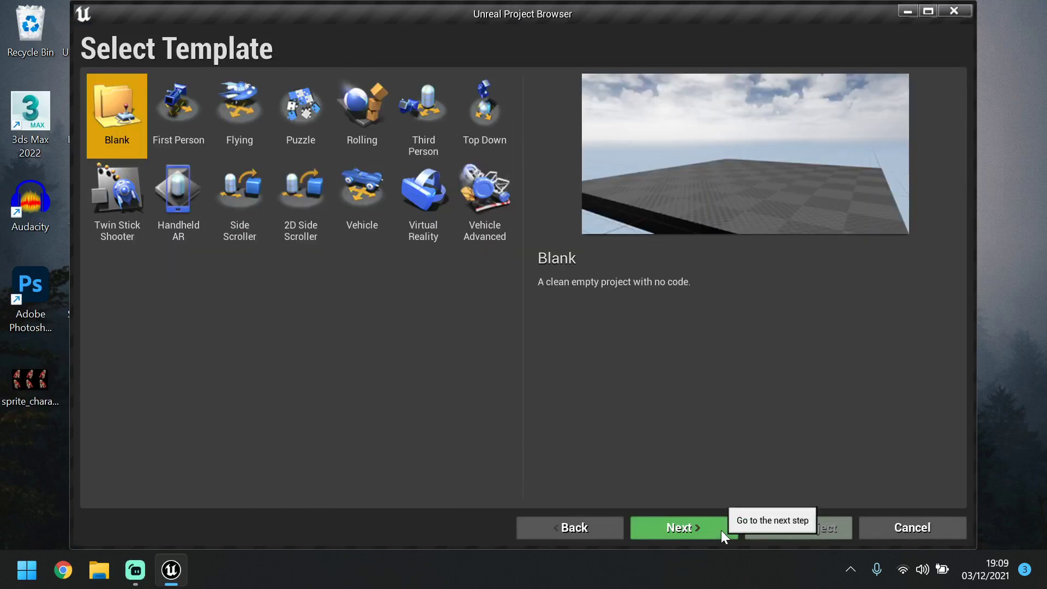
left_click(298, 201)
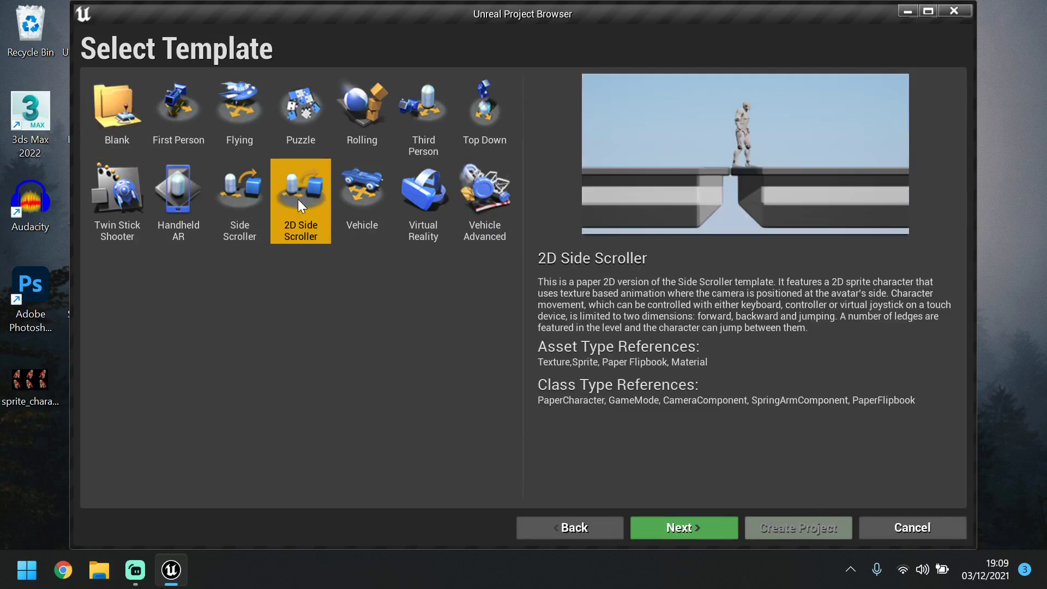
left_click(681, 531)
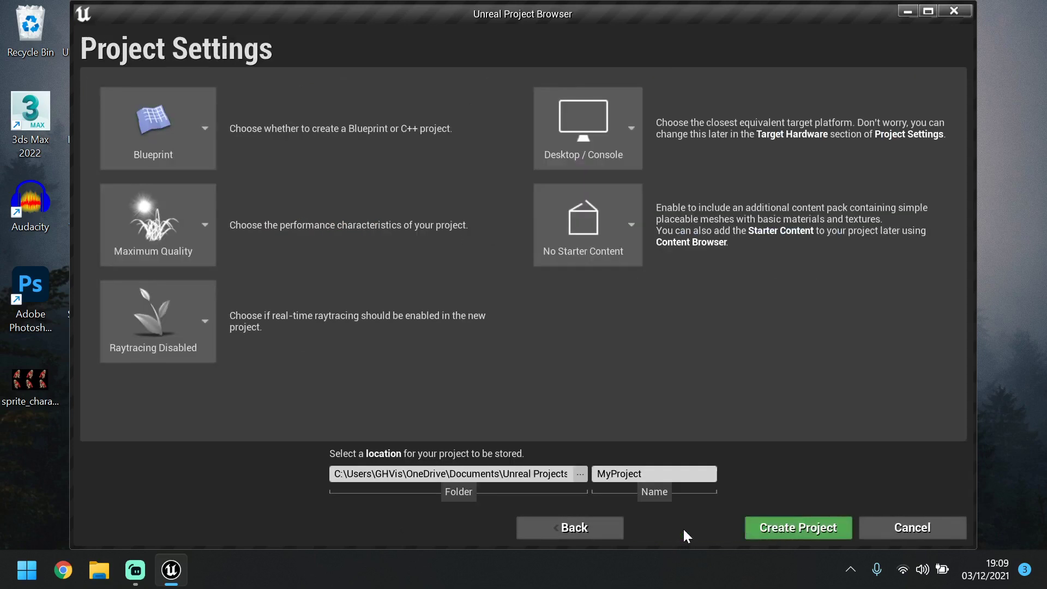
Name the project Tileset_Testing and create it as a Blueprint project with No Starter Content
left_click(624, 248)
left_click(624, 249)
left_click(656, 475)
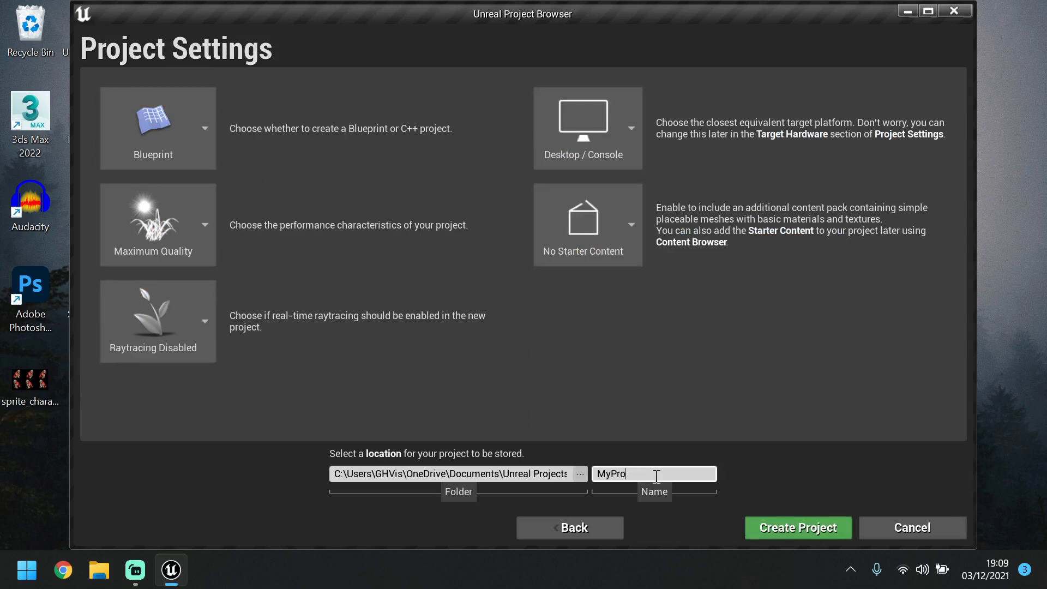
key("BackSpace")
key("BackSpace")
key("BackSpace")
key("BackSpace")
key("BackSpace")
type("T")
left_click(767, 528)
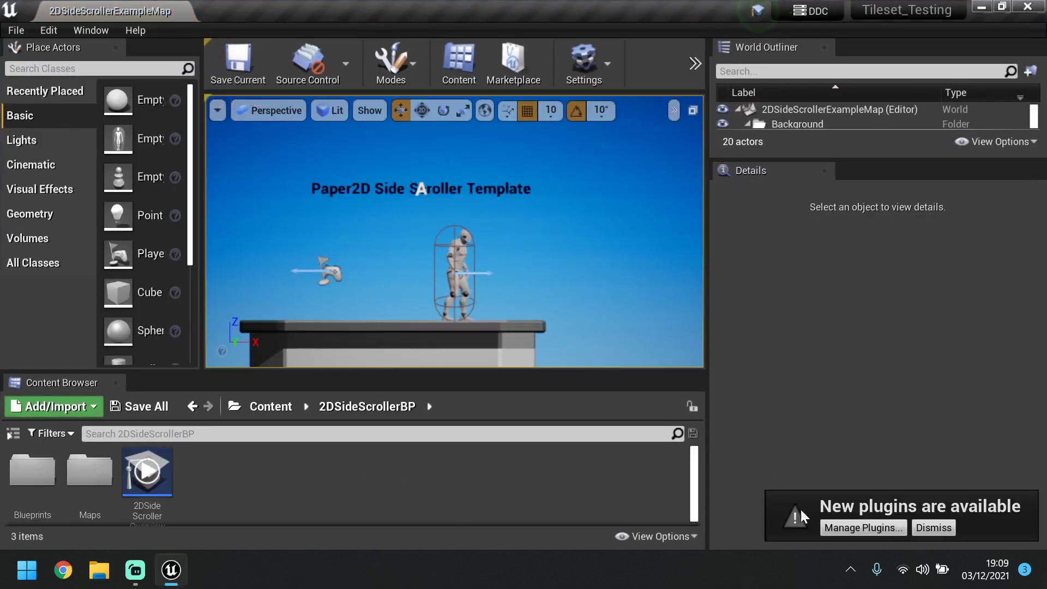
Switch to File Explorer and open the Game_Tile_Test folder in Documents
scroll(498, 285, "up", 3)
scroll(499, 280, "down", 4)
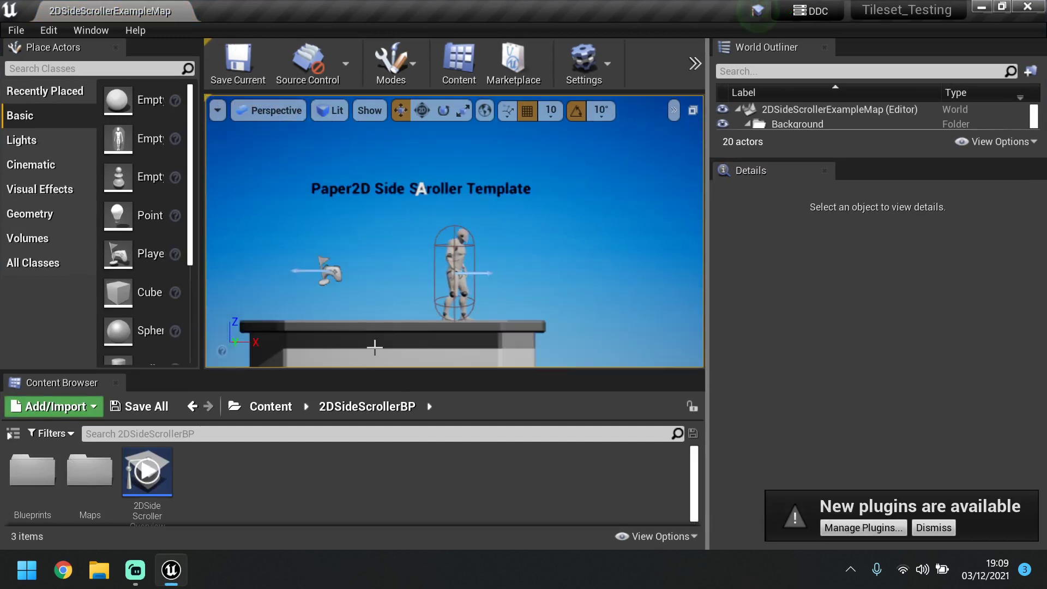
left_click(103, 573)
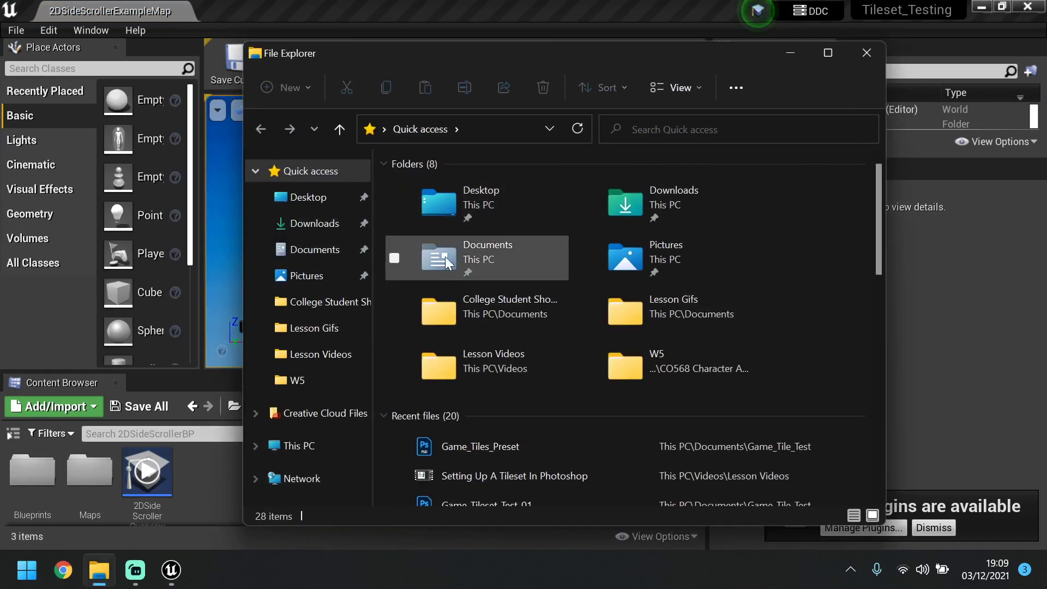
left_click(476, 247)
double_click(476, 247)
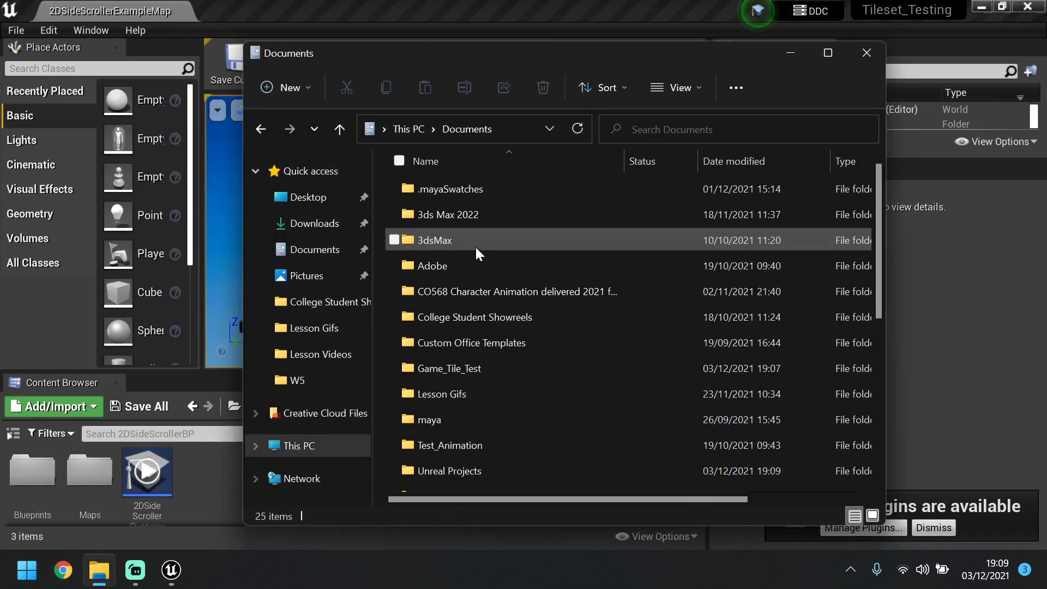
scroll(479, 217, "down", 5)
scroll(483, 234, "up", 3)
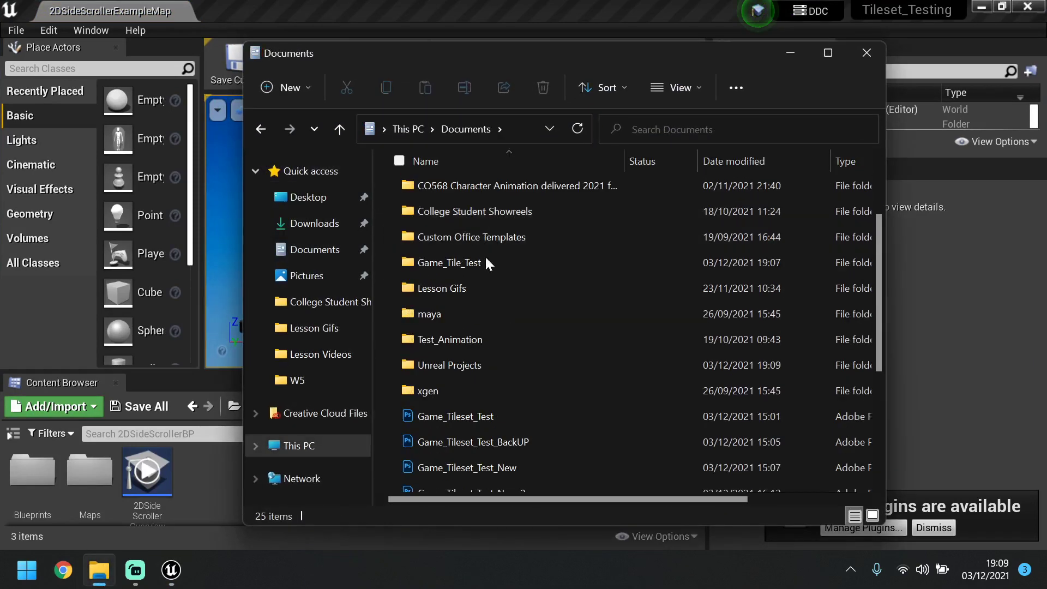
scroll(496, 377, "down", 2)
scroll(495, 366, "up", 2)
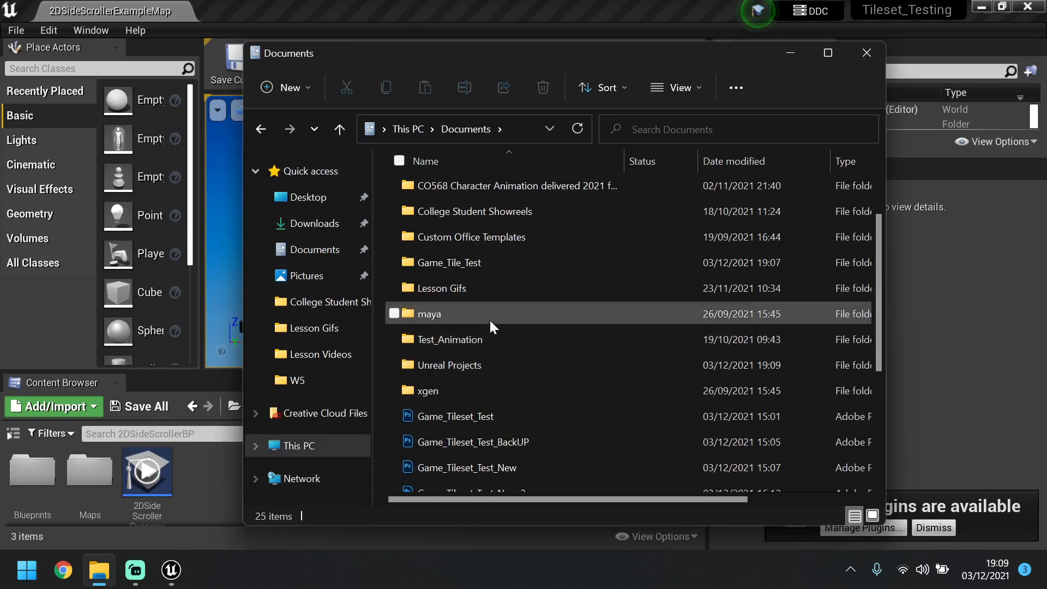
left_click(495, 263)
double_click(493, 259)
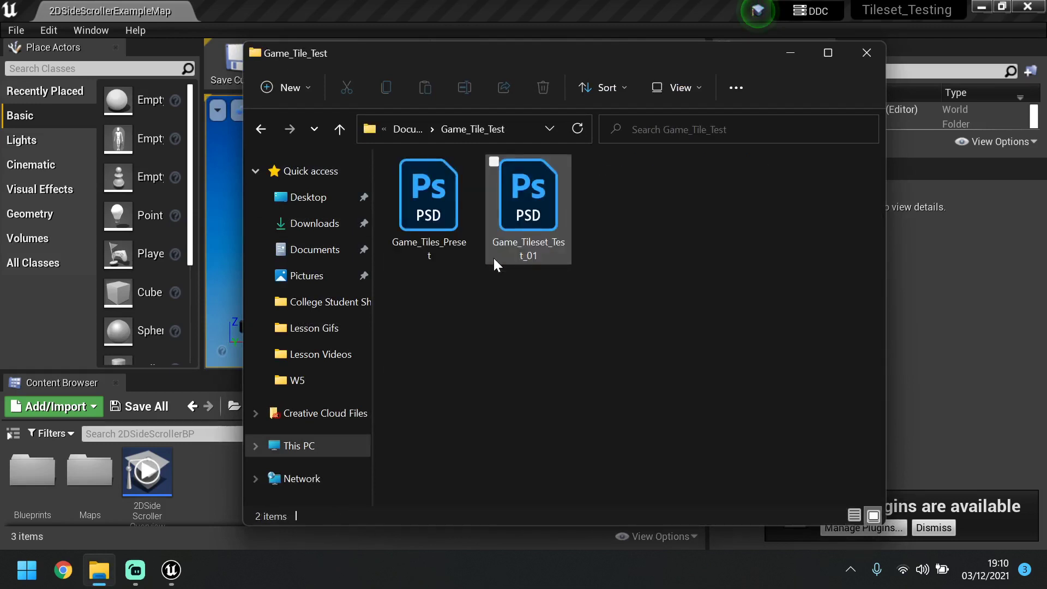
Import the Game_Tileset_Test_01 PSD into the project's 2DSideScrollerBP folder and minimize File Explorer
left_click(496, 246)
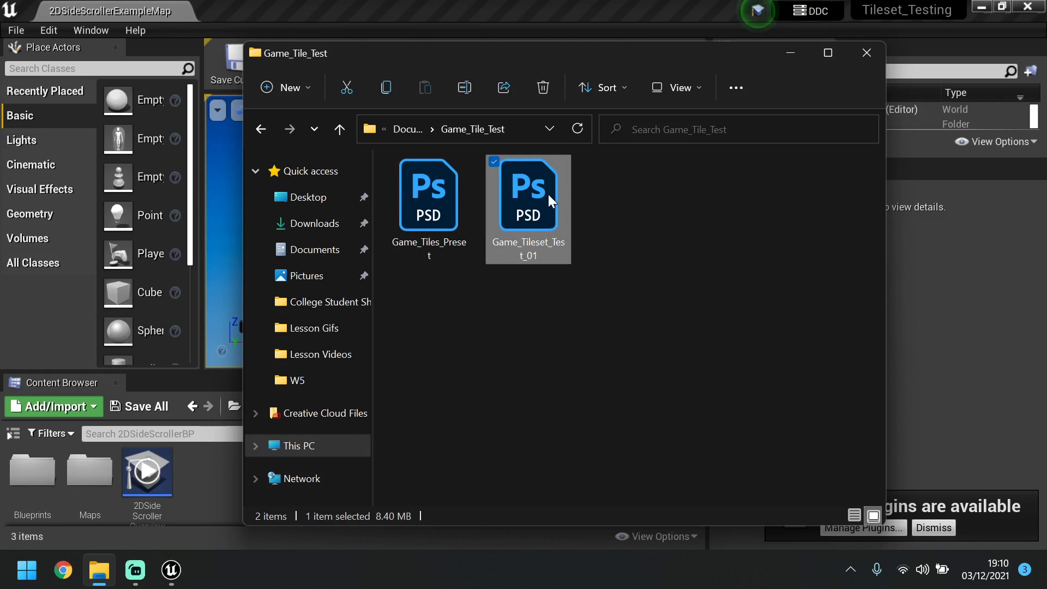
left_click_drag(548, 194, 214, 472)
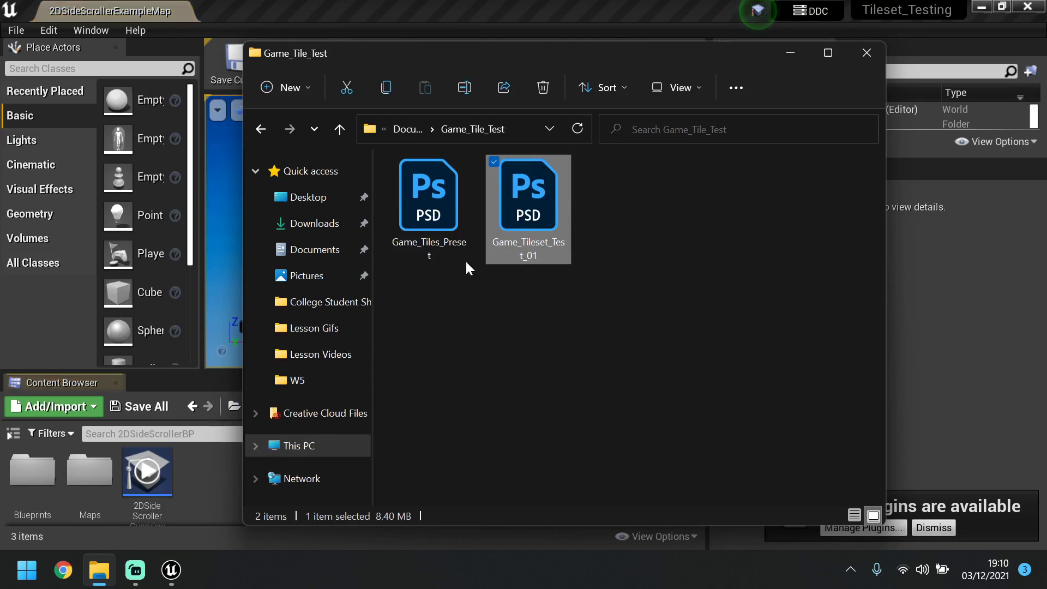
left_click(790, 52)
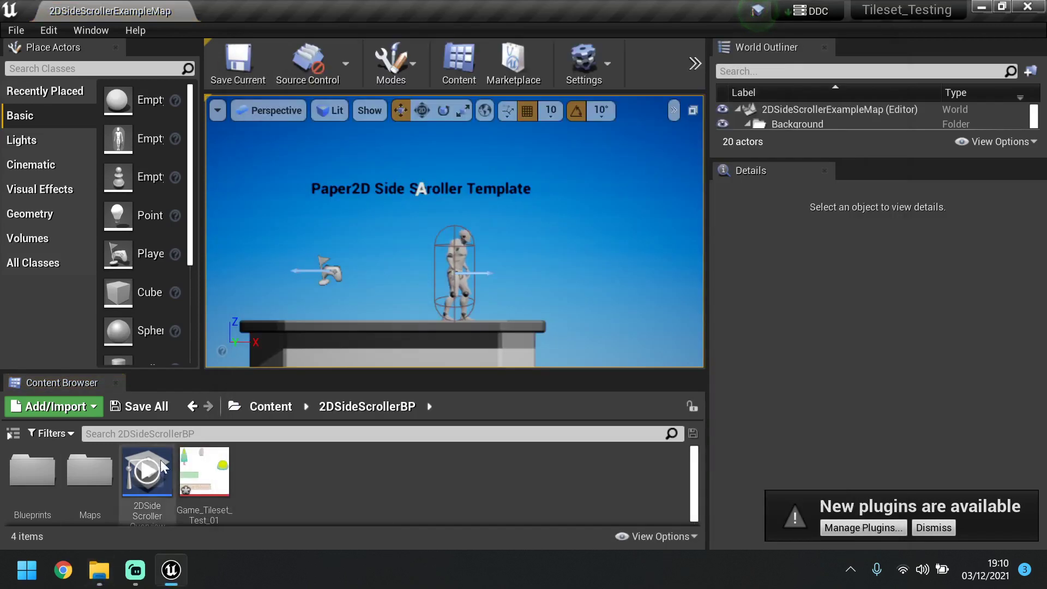
Inspect the imported Game_Tileset_Test_01 texture in its editor and close it
mouse_move(211, 473)
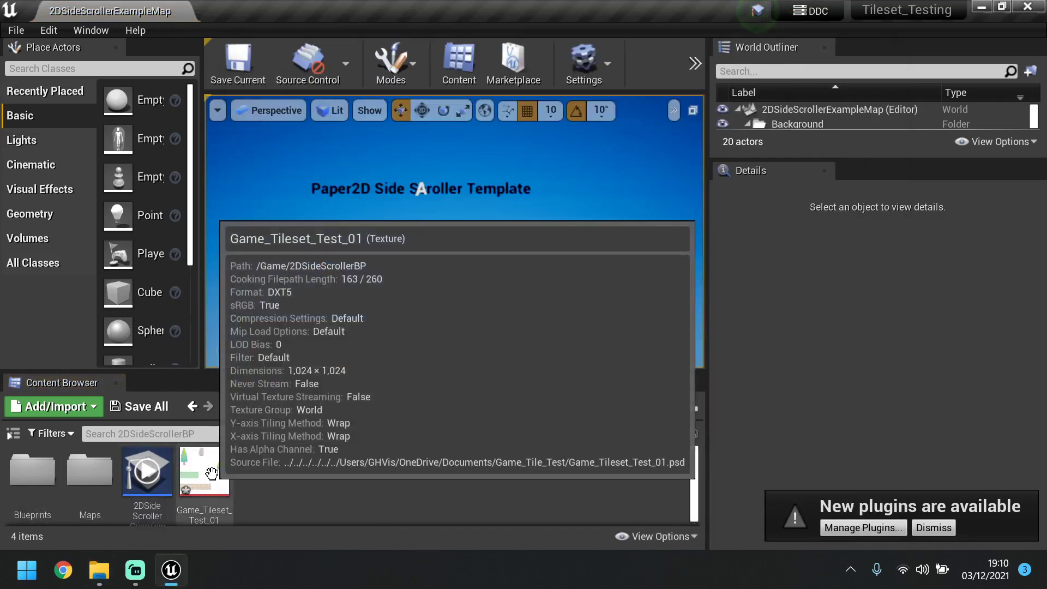
double_click(212, 474)
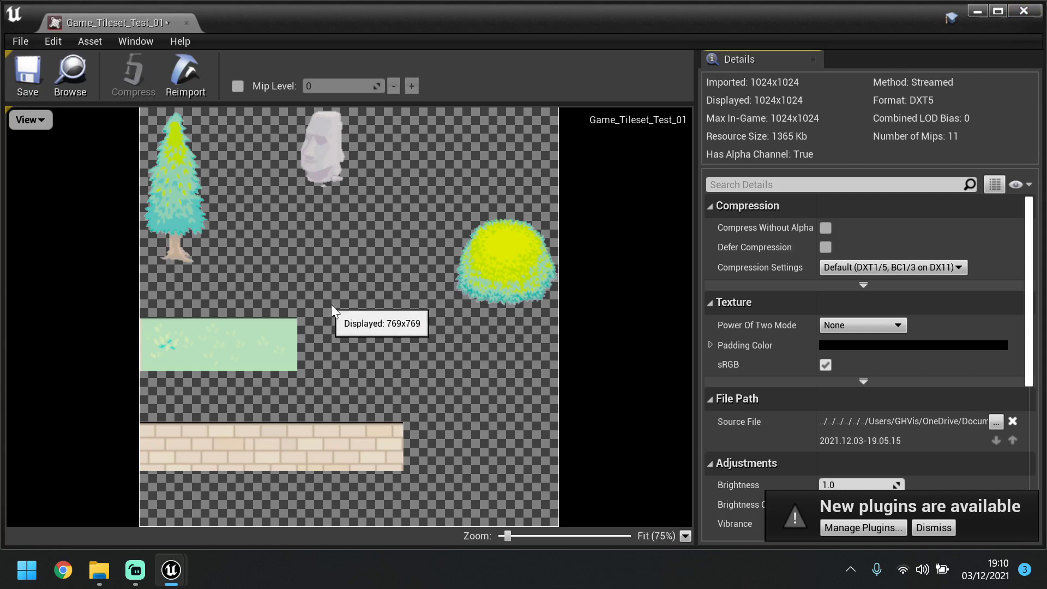
left_click(1024, 11)
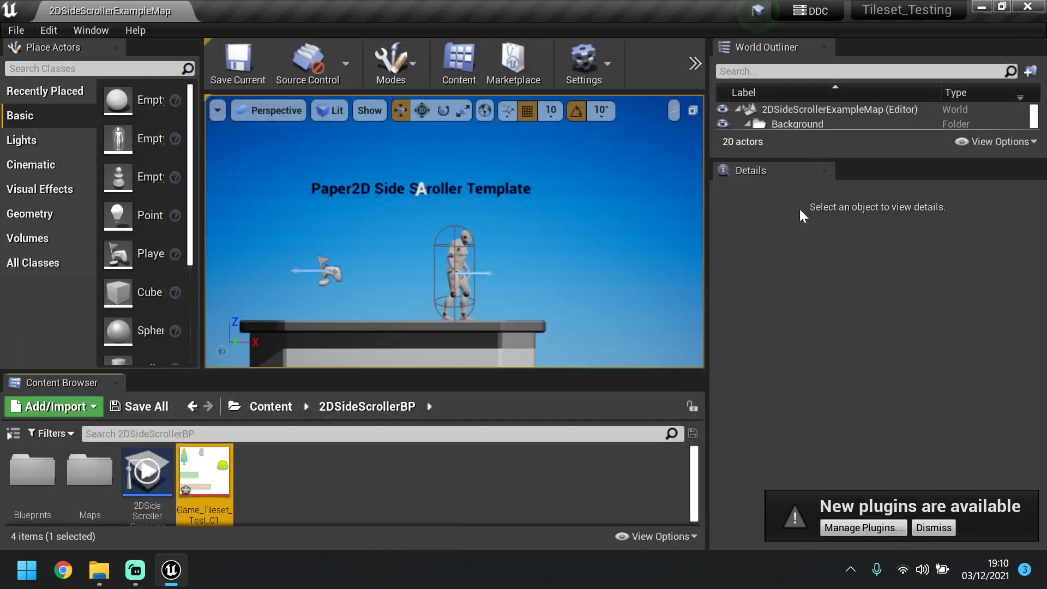
Save the imported Game_Tileset_Test_01 texture to the project
mouse_move(203, 506)
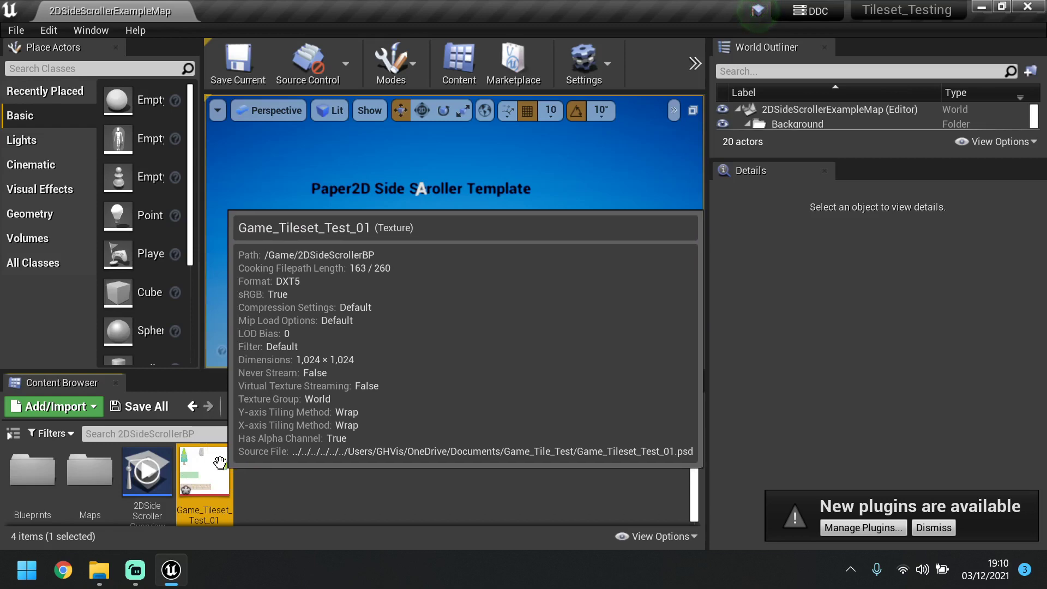
double_click(220, 462)
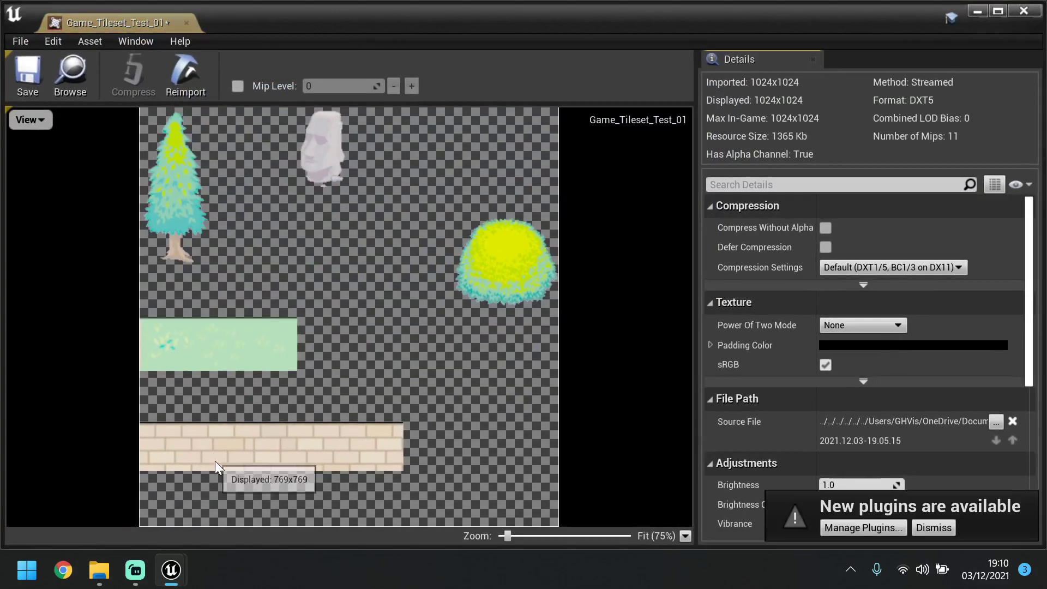
left_click(32, 79)
left_click(1024, 10)
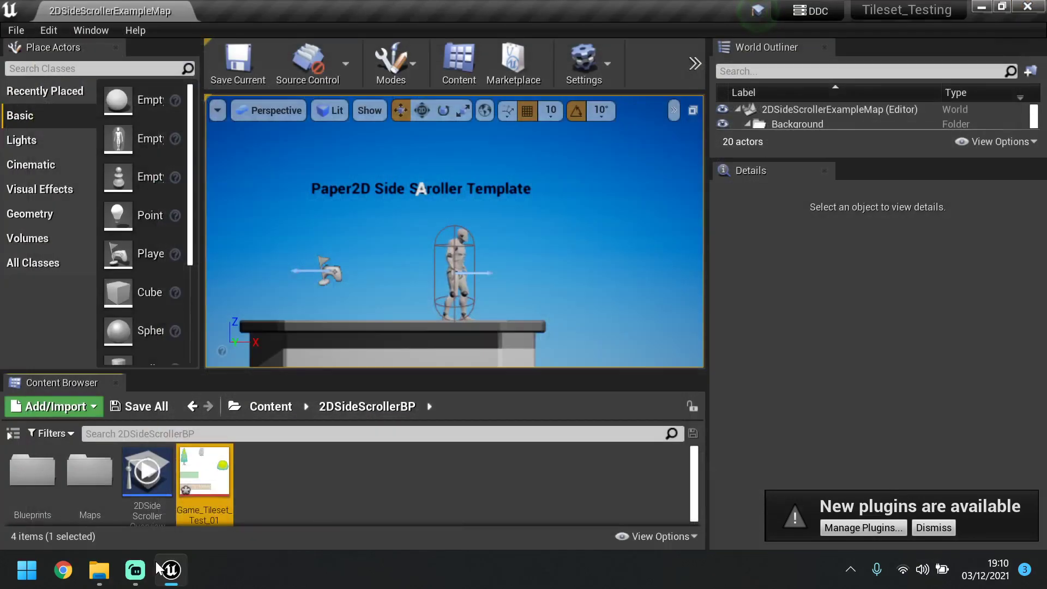
left_click(146, 406)
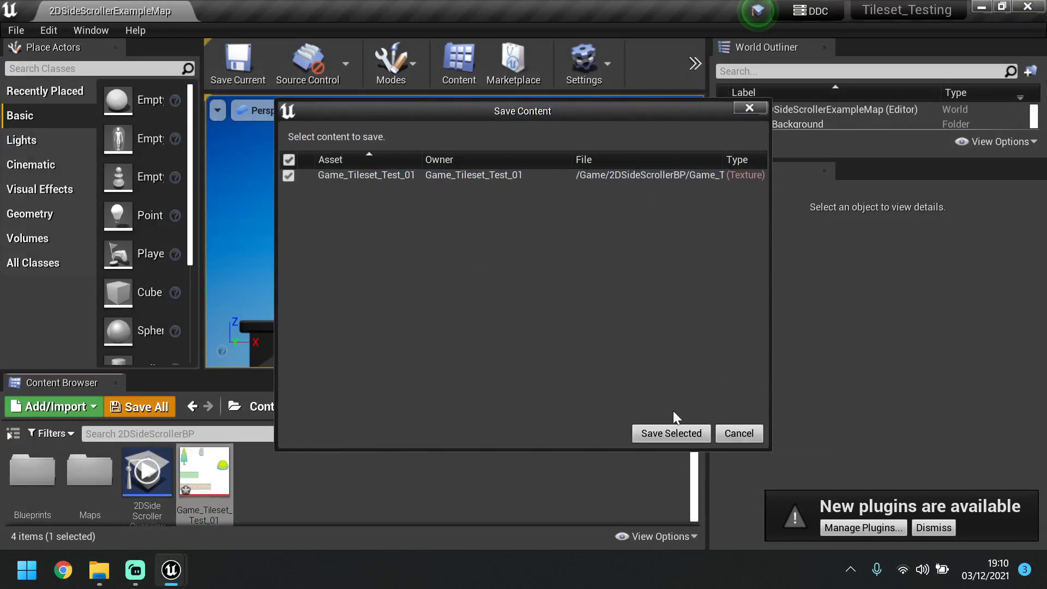
left_click(673, 433)
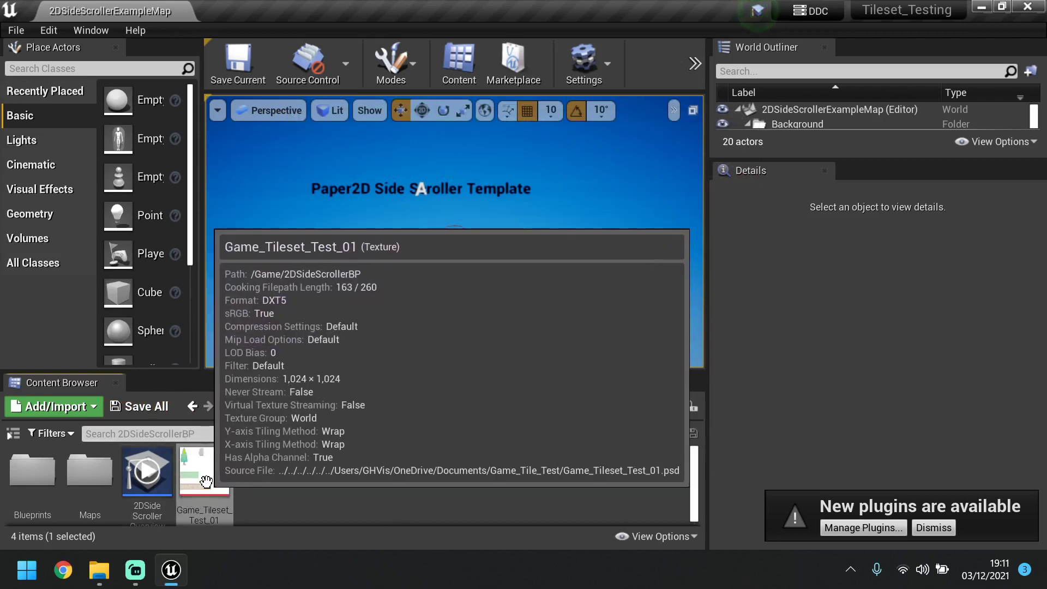
Create a Paper2D Tile Set asset in the 2DSideScrollerBP folder
left_click(285, 488)
left_click(216, 477)
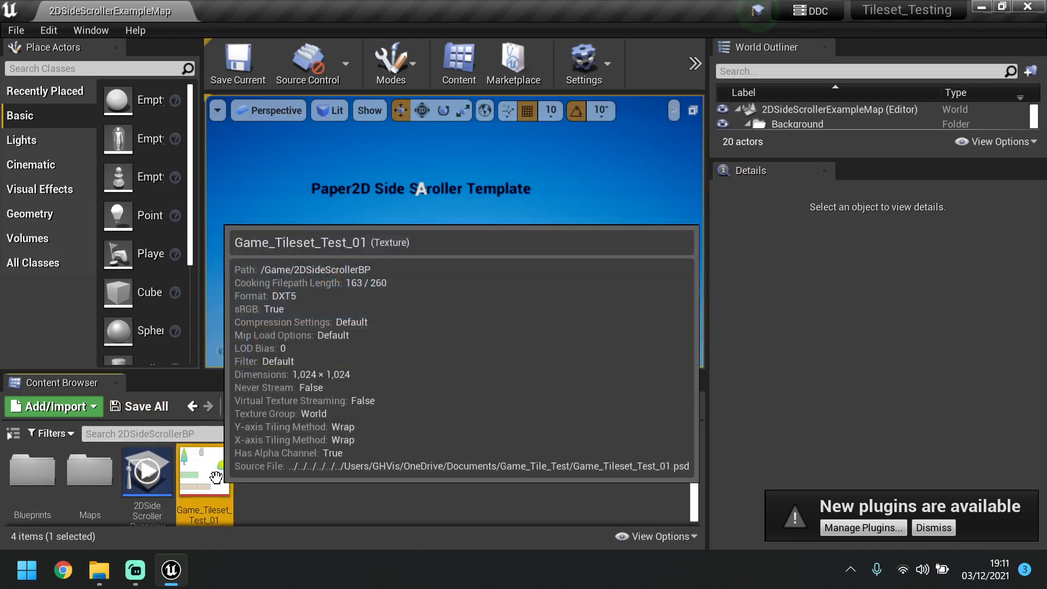
right_click(215, 478)
right_click(292, 480)
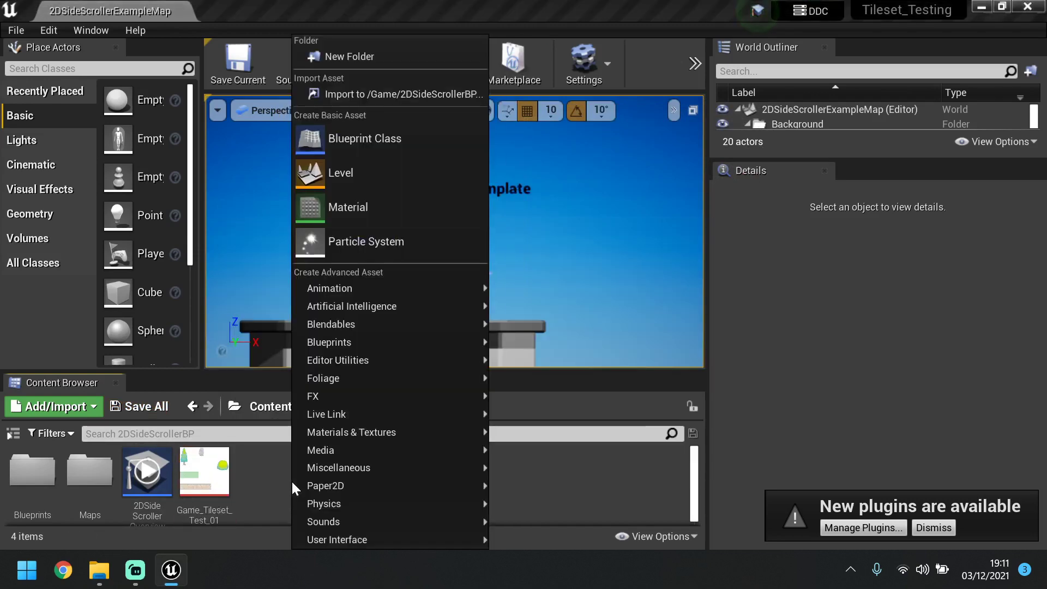
right_click(281, 463)
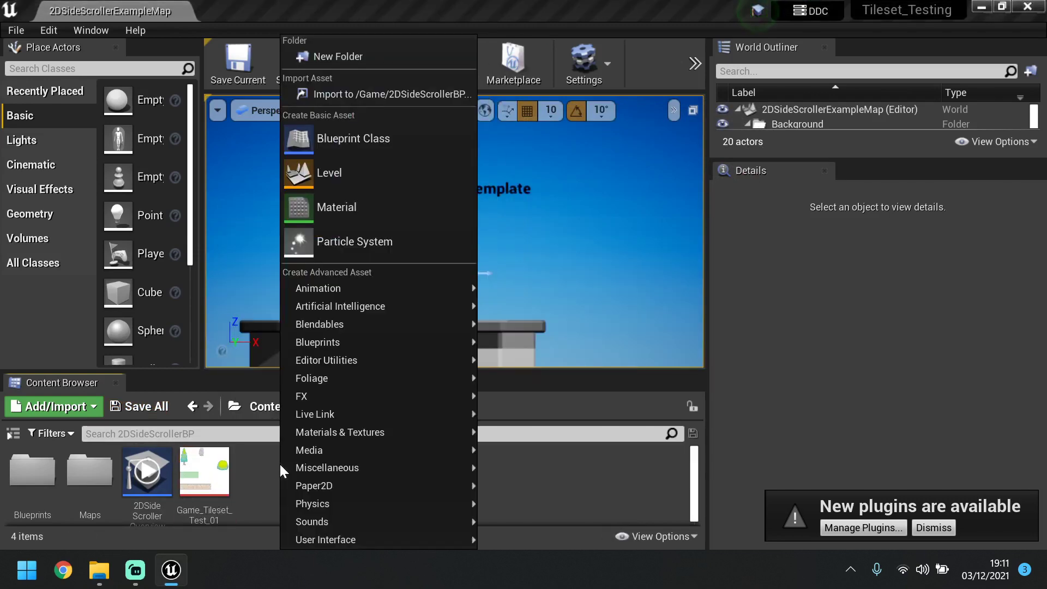
mouse_move(329, 482)
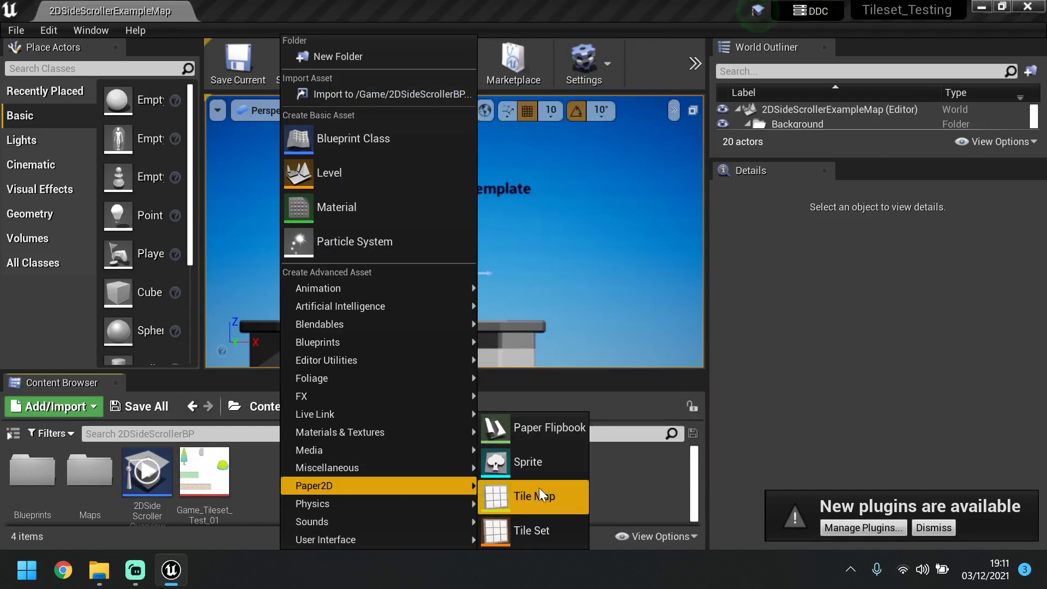
left_click(535, 528)
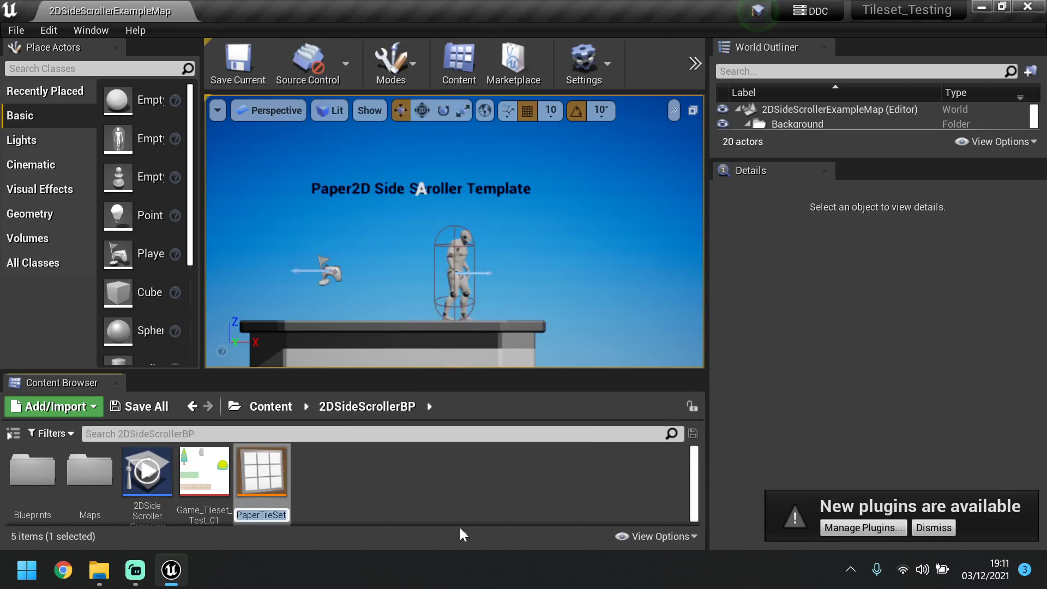
Name the new tile set Tileset_Test_01
key("BackSpace")
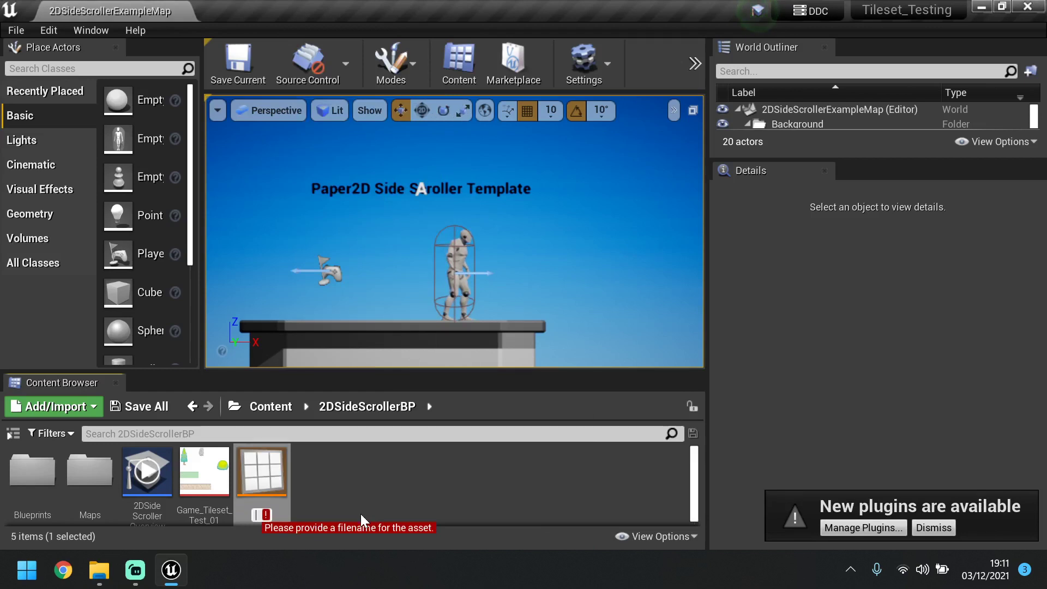
type("T")
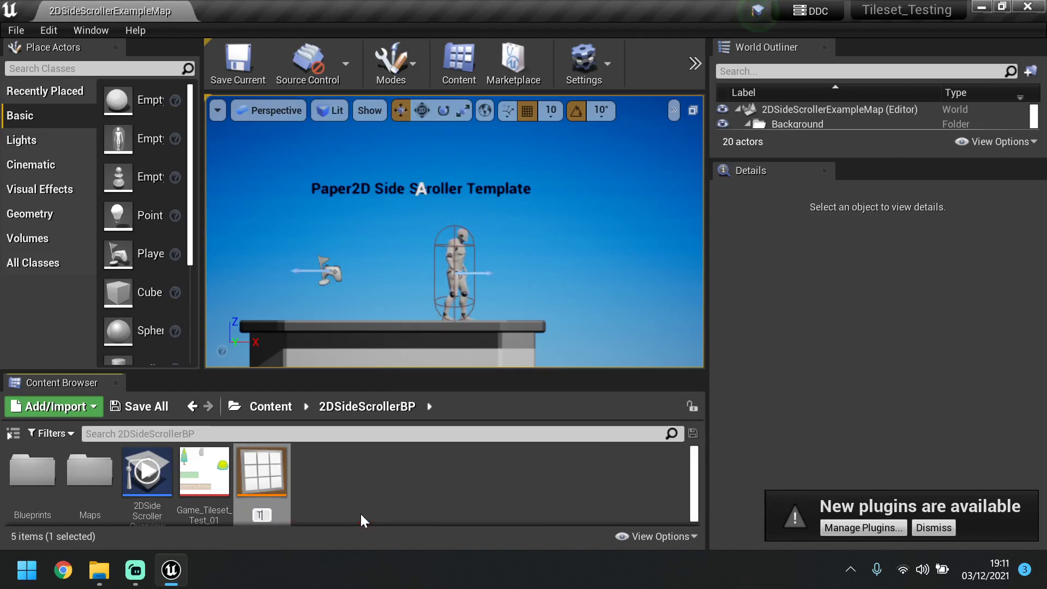
type("ileset")
key("Return")
type("_")
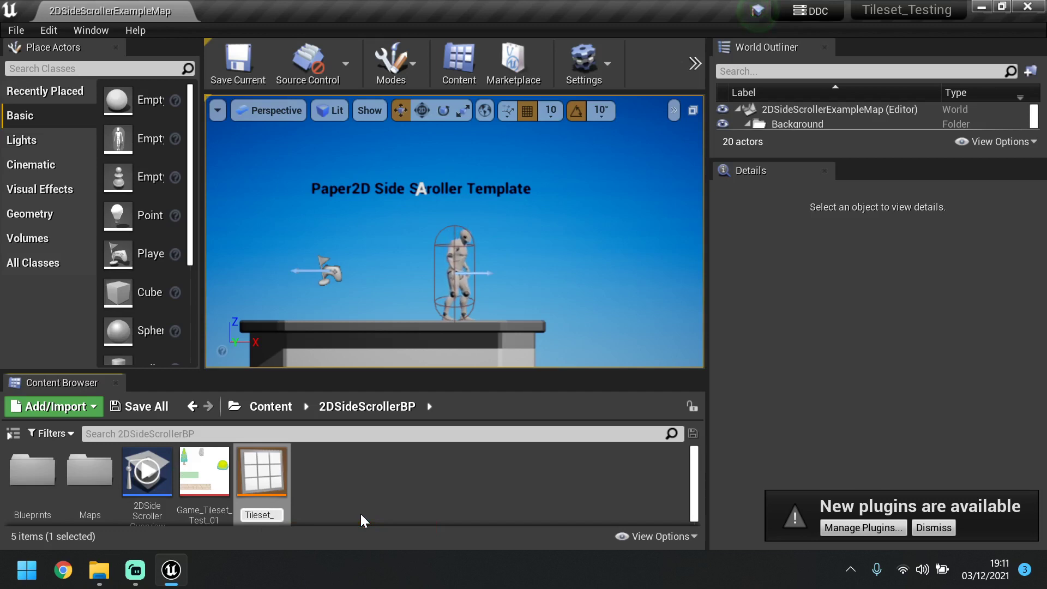
type("Test_01")
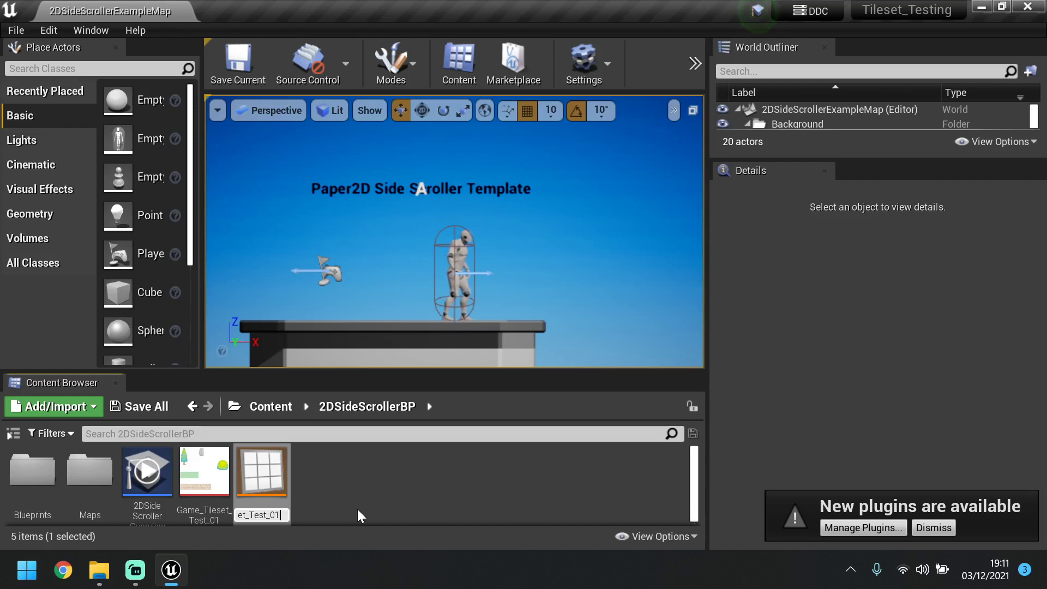
key("Return")
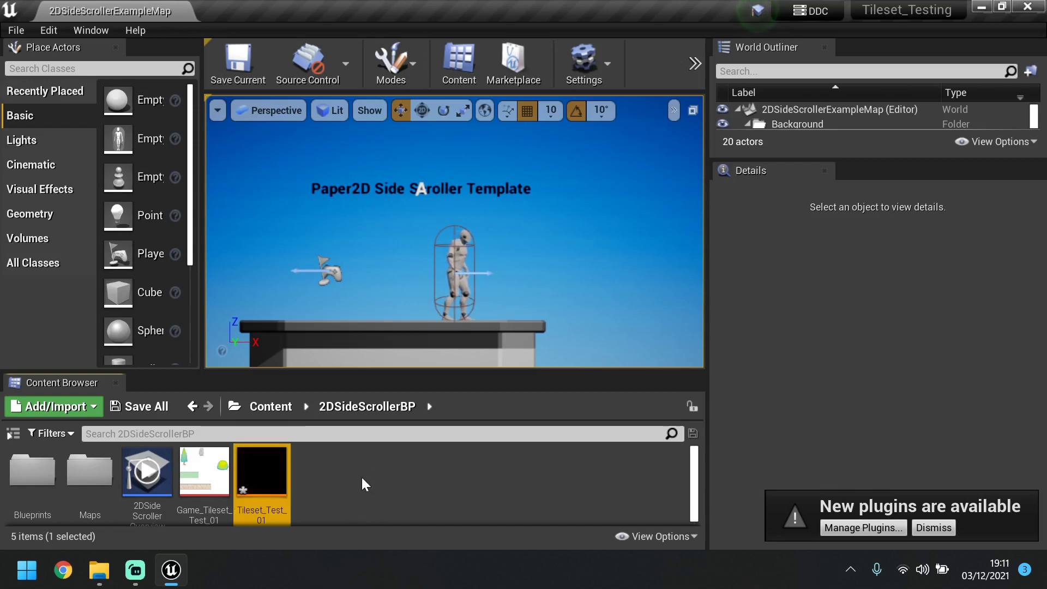
View the empty Tileset_Test_01 in the tile set editor and close it
left_click(305, 484)
double_click(267, 479)
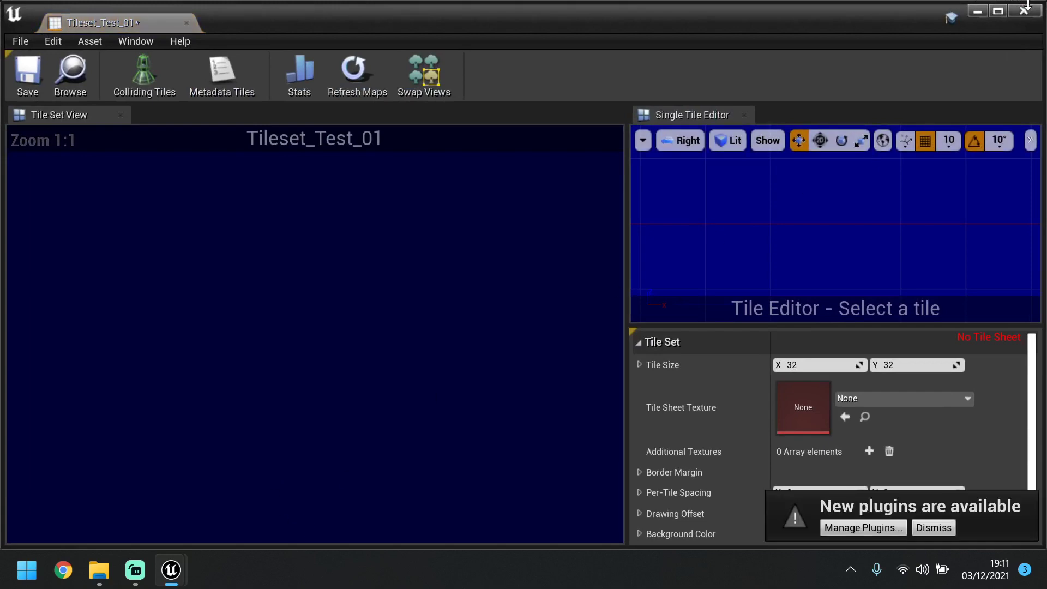
left_click(1024, 10)
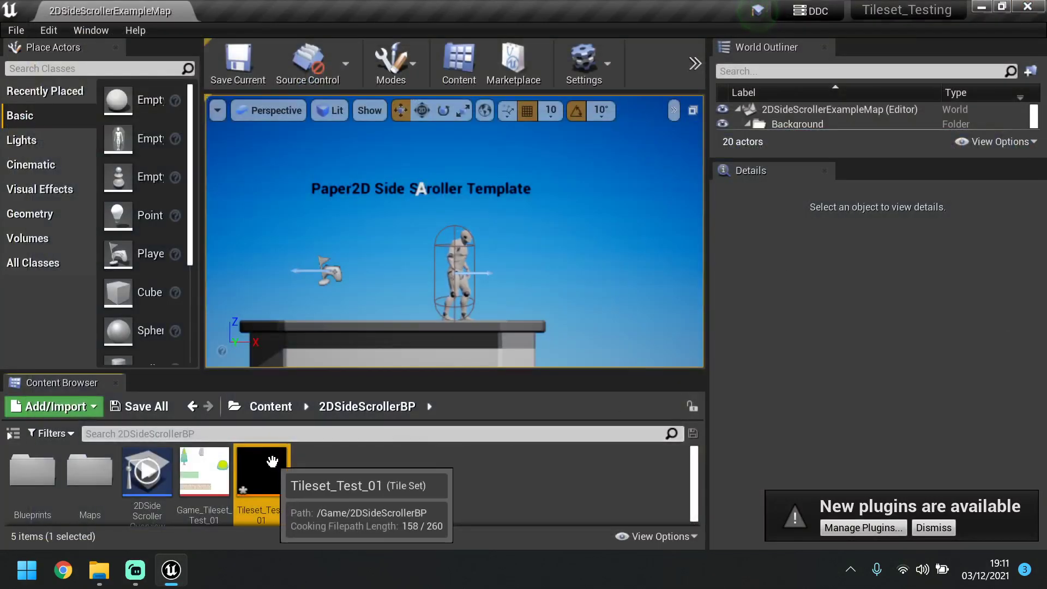
Open Tileset_Test_01, assign Game_Tileset_Test_01 as its tile sheet texture, and dismiss the new plugins notification
double_click(280, 469)
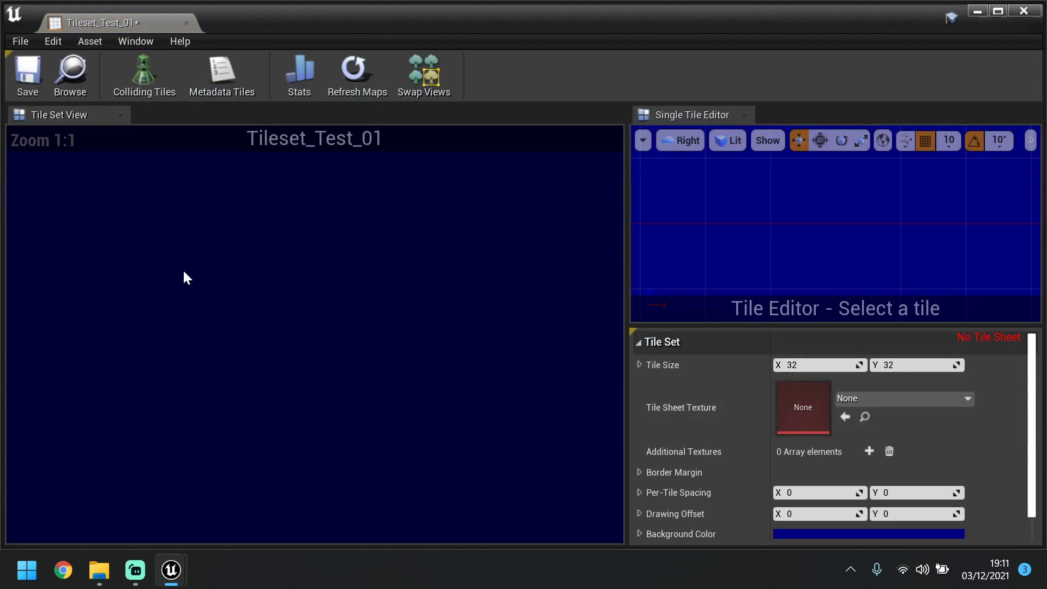
left_click(868, 398)
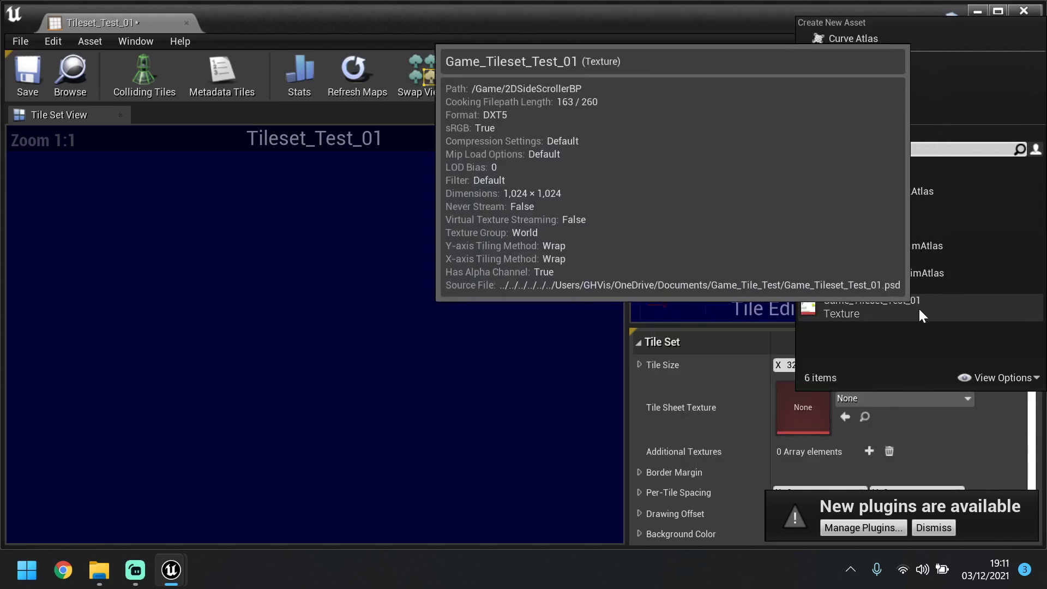
left_click(824, 303)
scroll(526, 355, "down", 1)
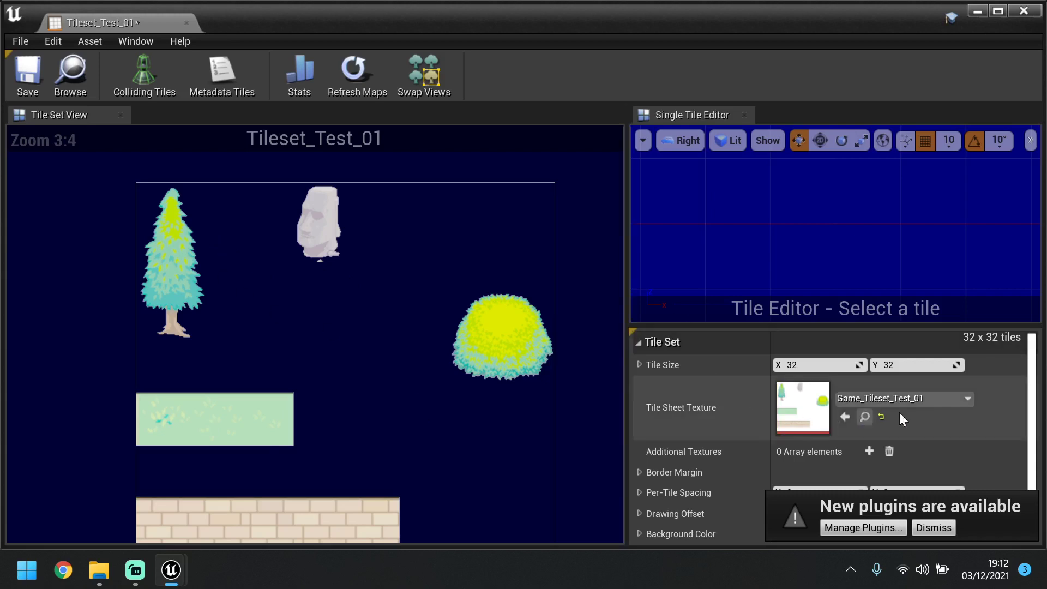
left_click(934, 527)
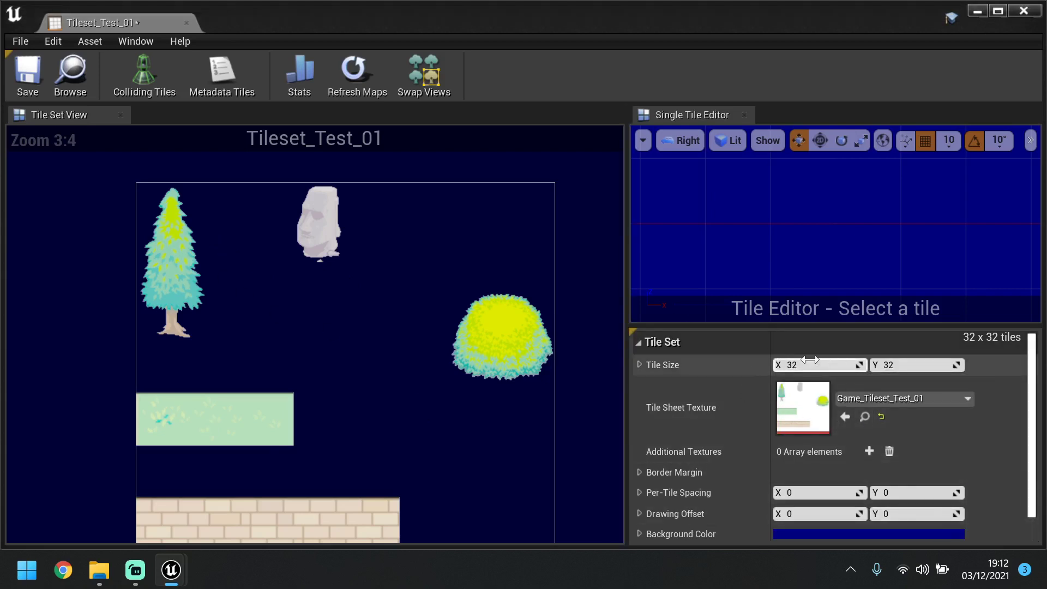
Set the tile size to 128 by 128, then save the tile set and close its editor
left_click(814, 363)
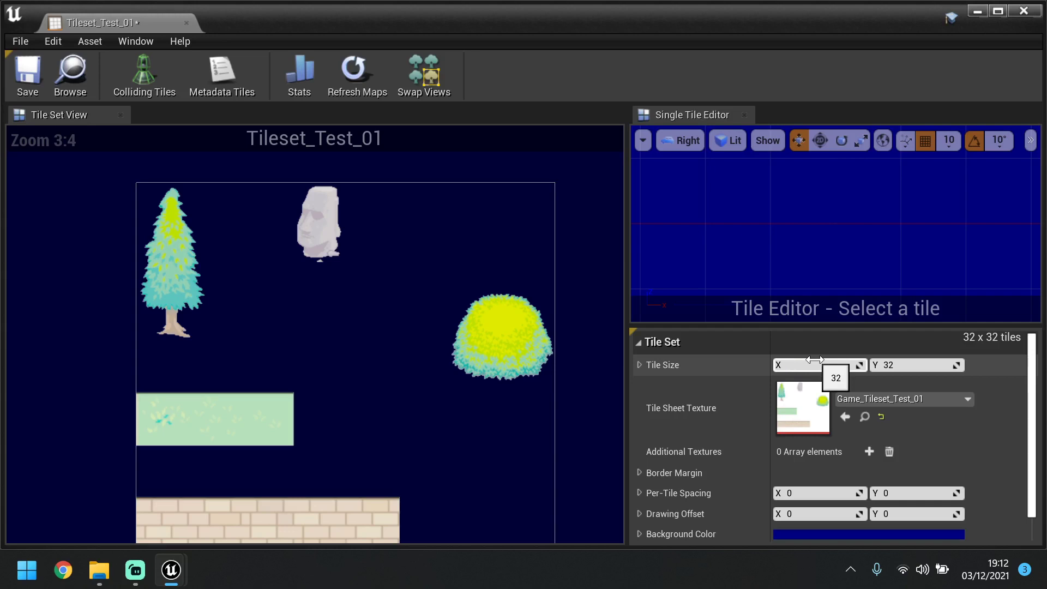
left_click(893, 364)
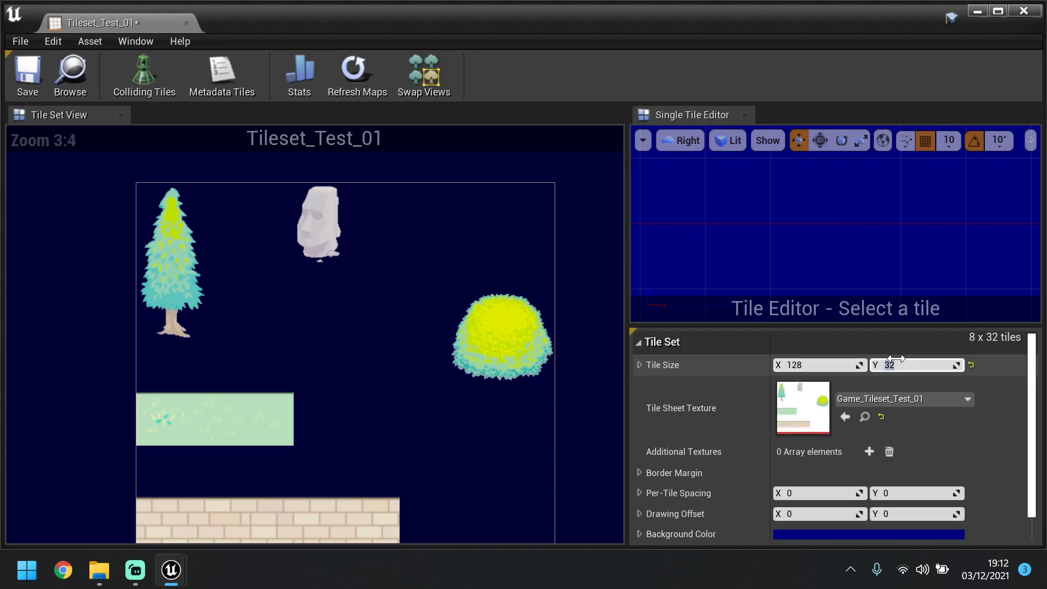
left_click(978, 443)
scroll(1029, 388, "down", 1)
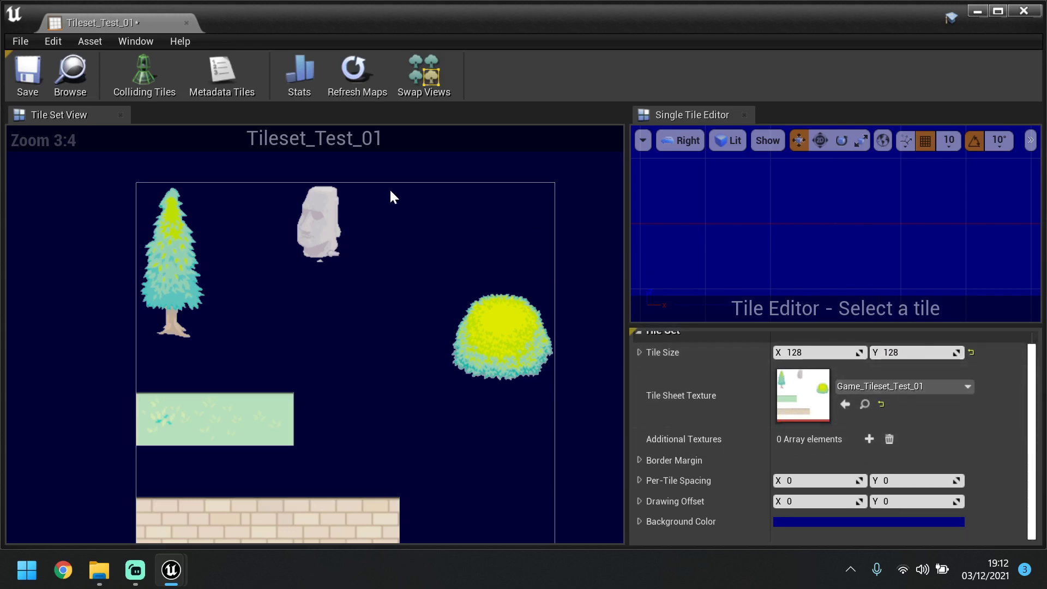
left_click(30, 69)
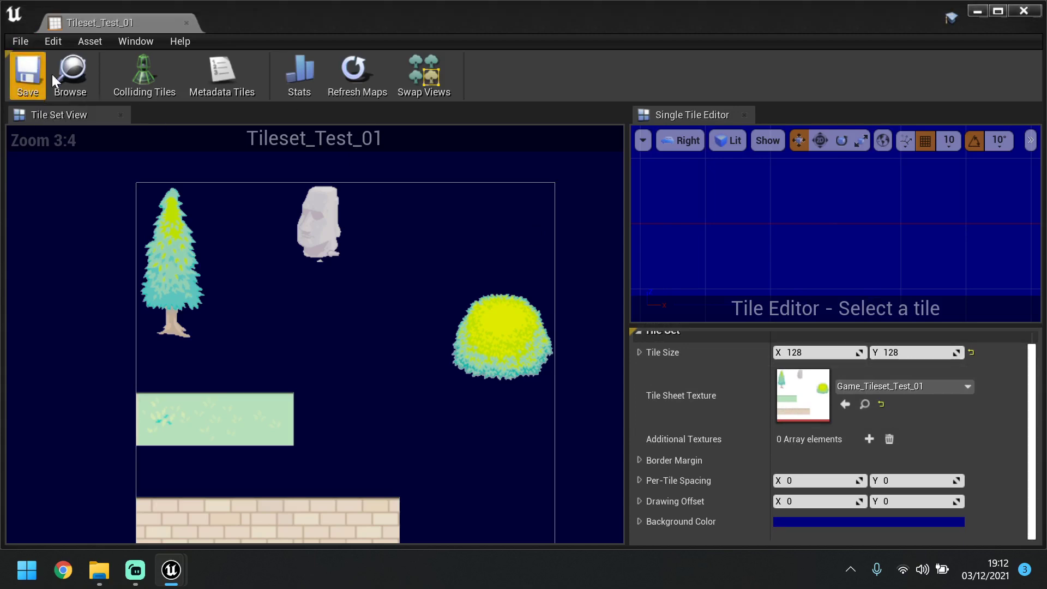
left_click(1029, 11)
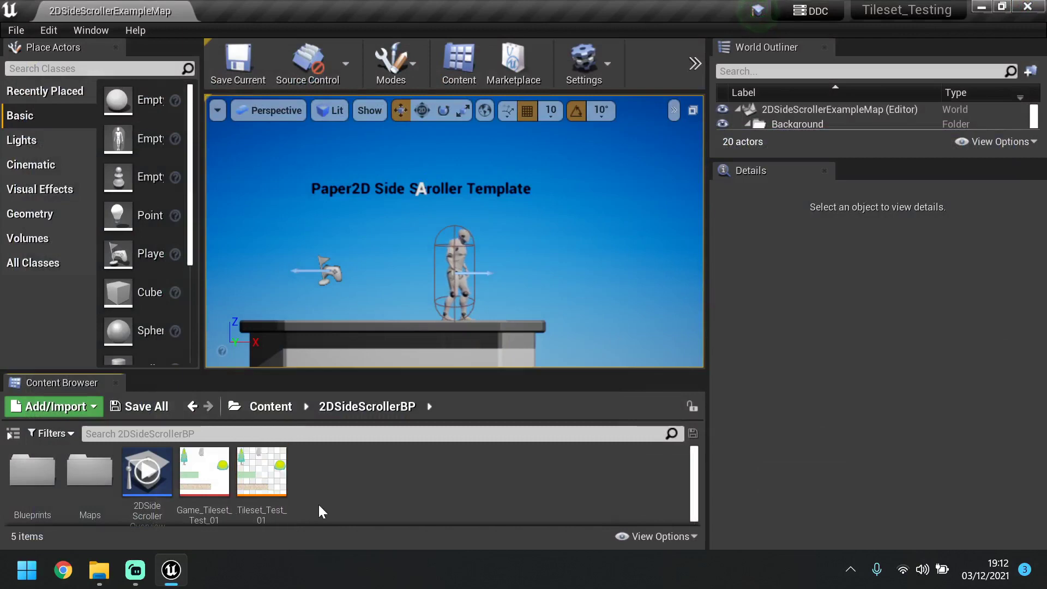
Create a Paper2D Sprite asset named Tree in the 2DSideScrollerBP folder
right_click(313, 476)
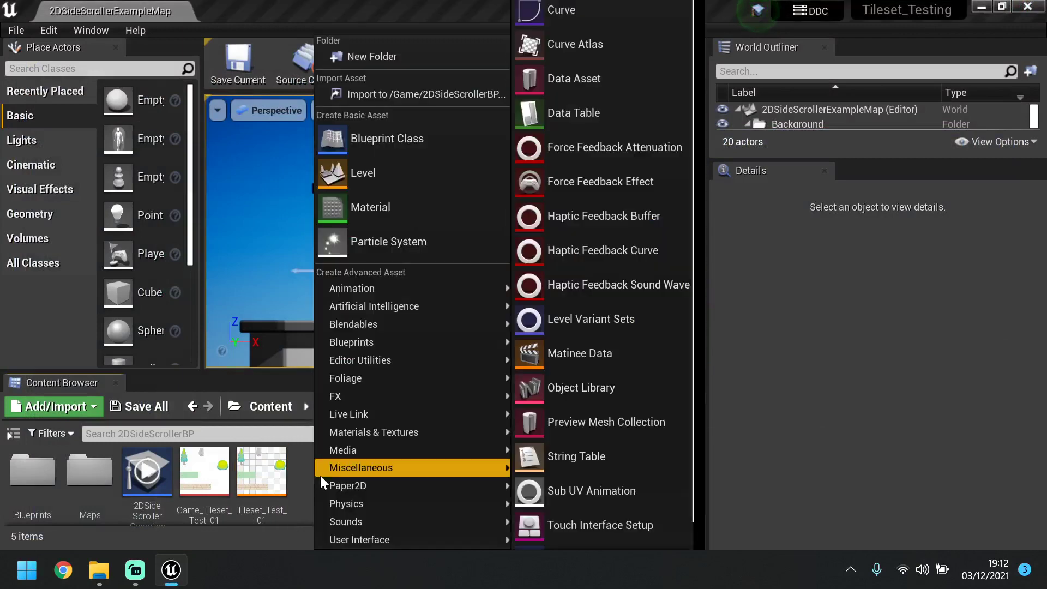
mouse_move(370, 509)
mouse_move(365, 486)
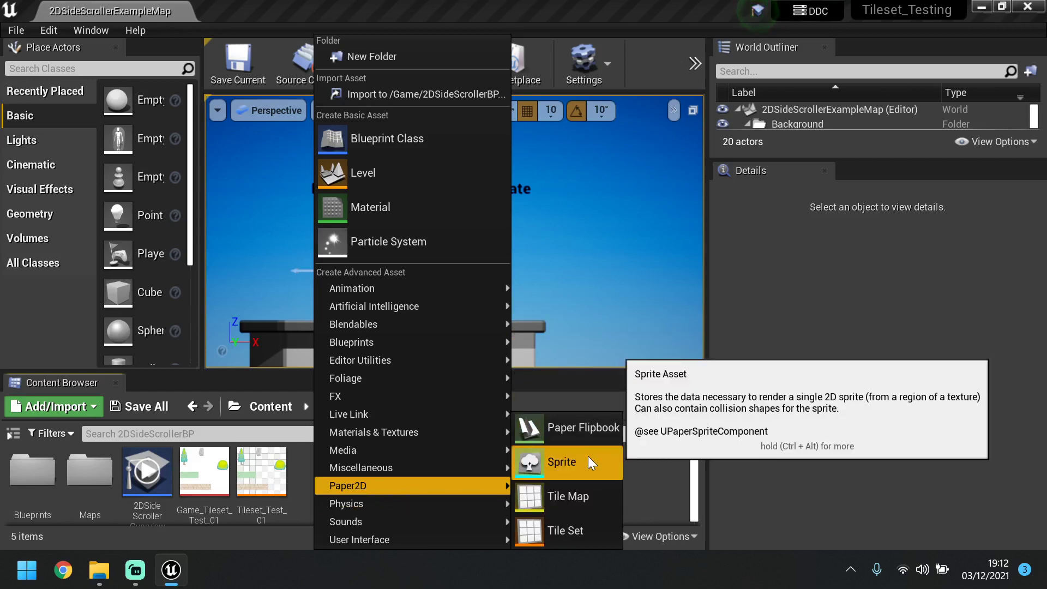
left_click(557, 461)
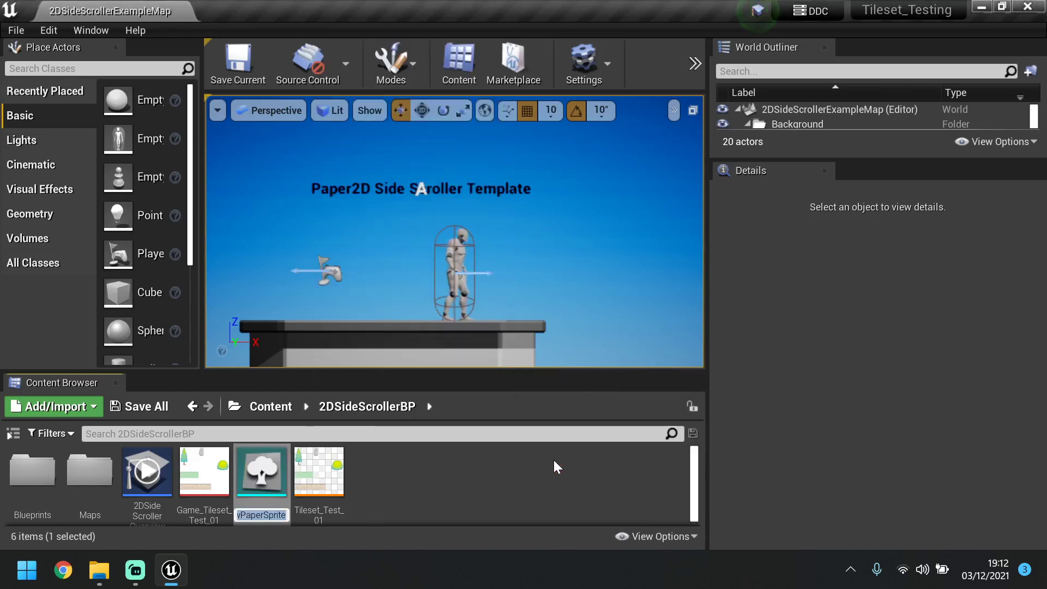
key("BackSpace")
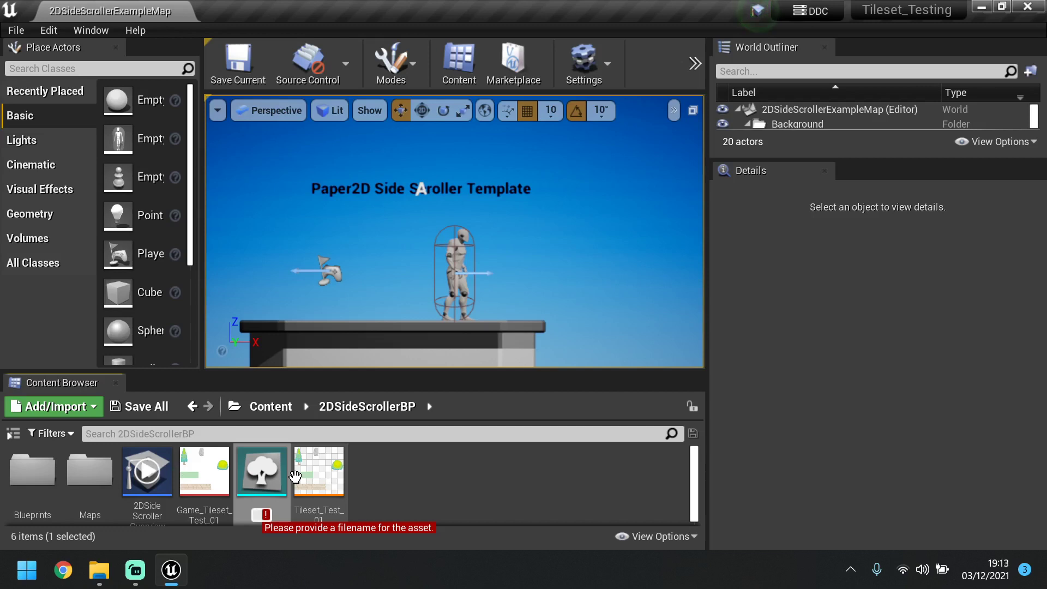
type("Tree")
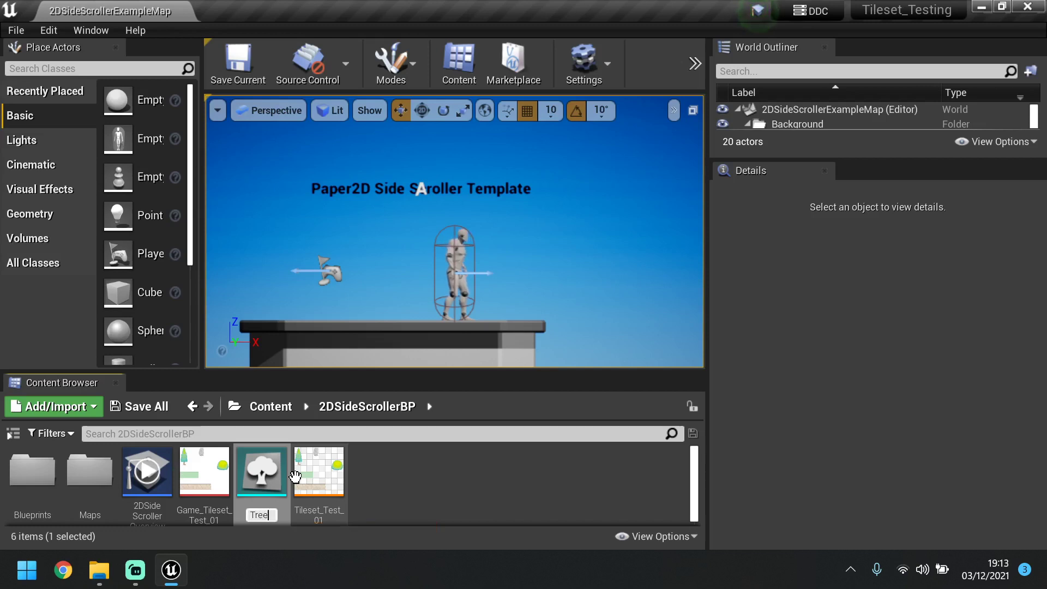
key("Return")
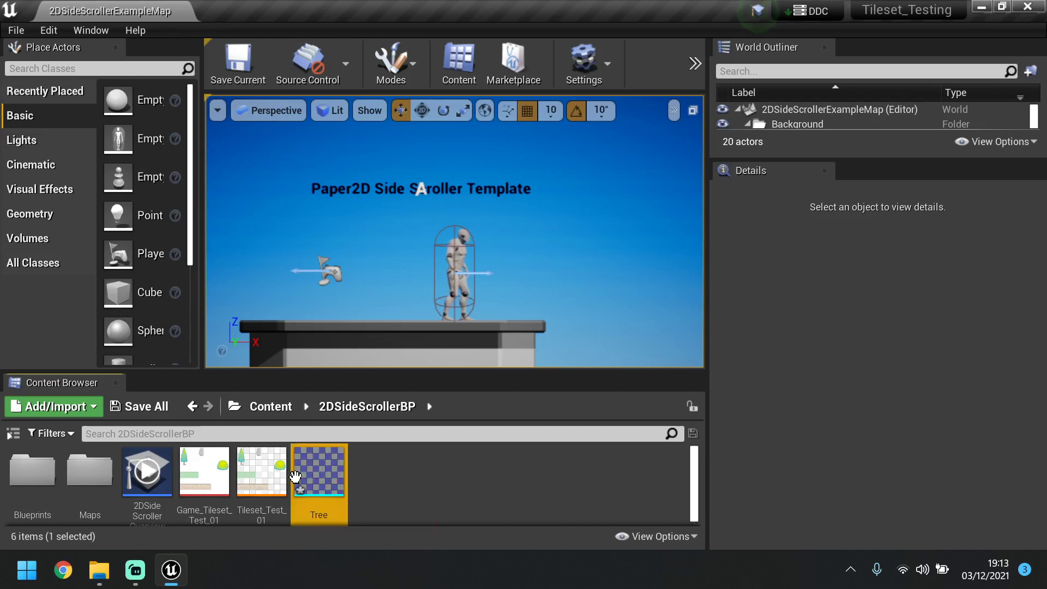
Open the Tree sprite and assign Game_Tileset_Test_01 as its source texture
double_click(328, 467)
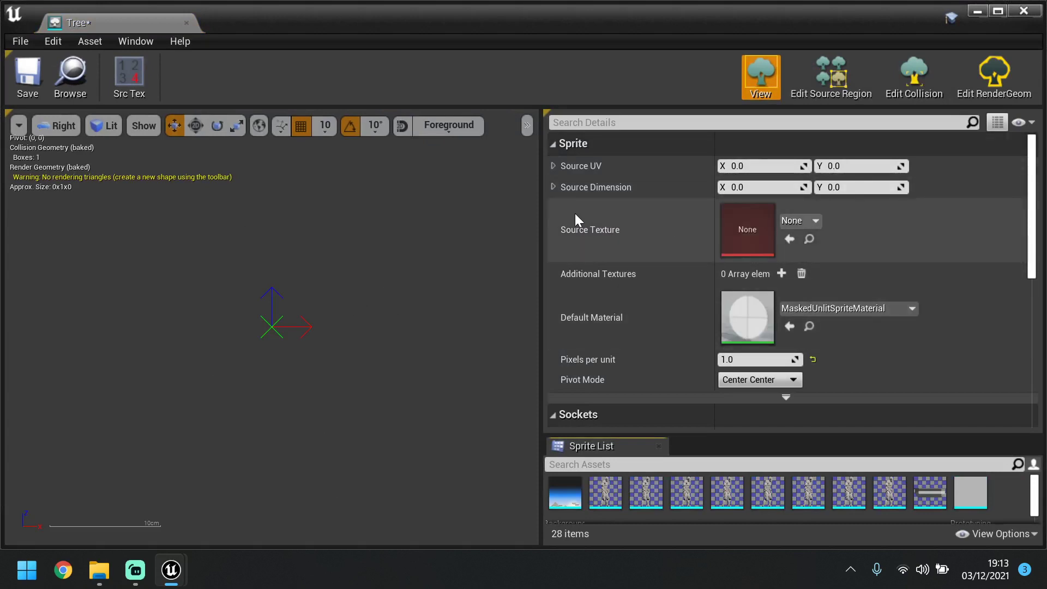
left_click(808, 225)
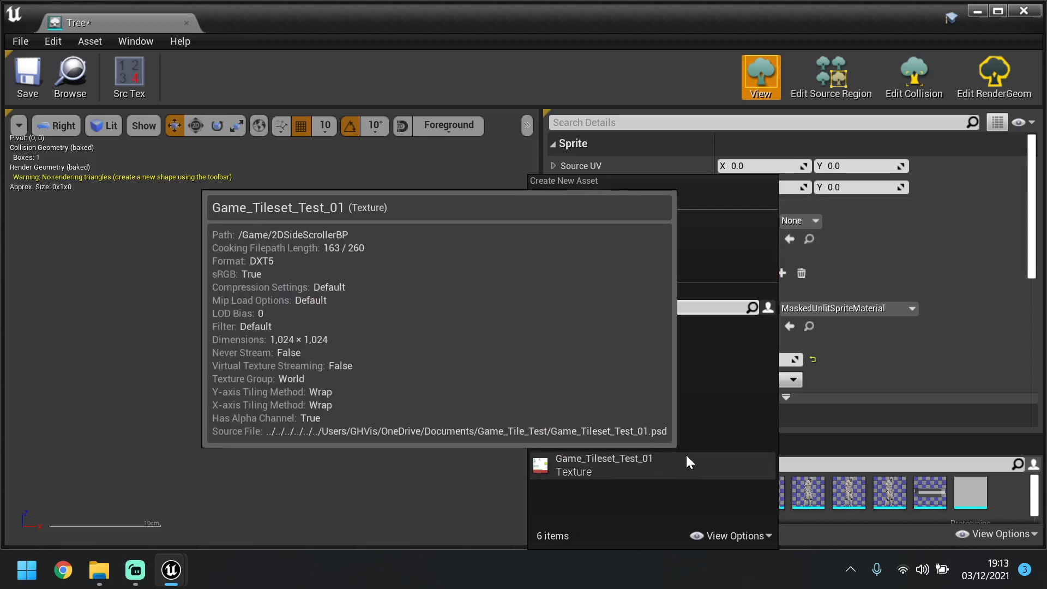
left_click(687, 456)
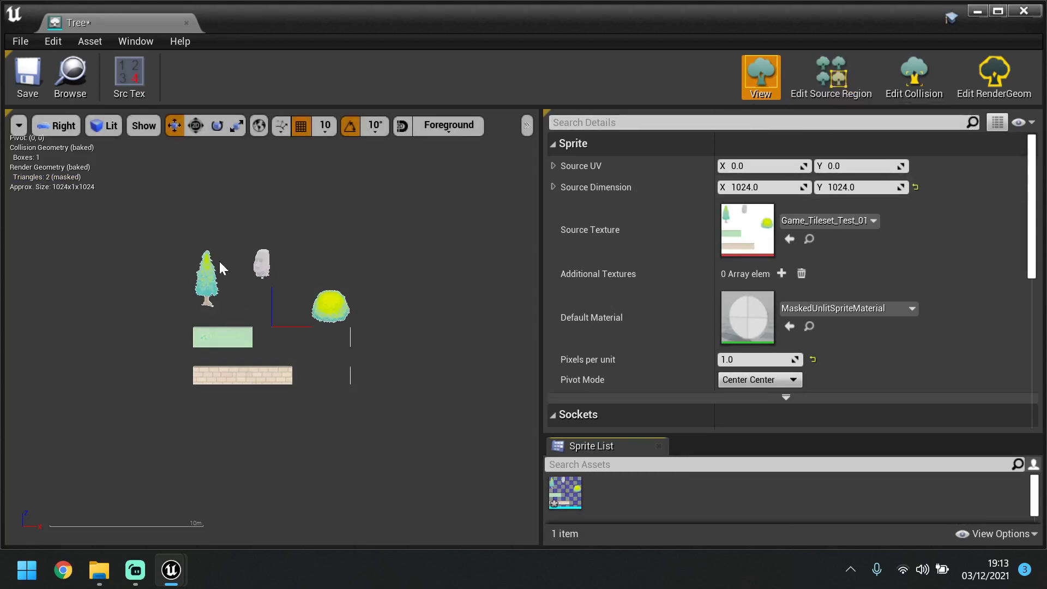
scroll(285, 343, "up", 5)
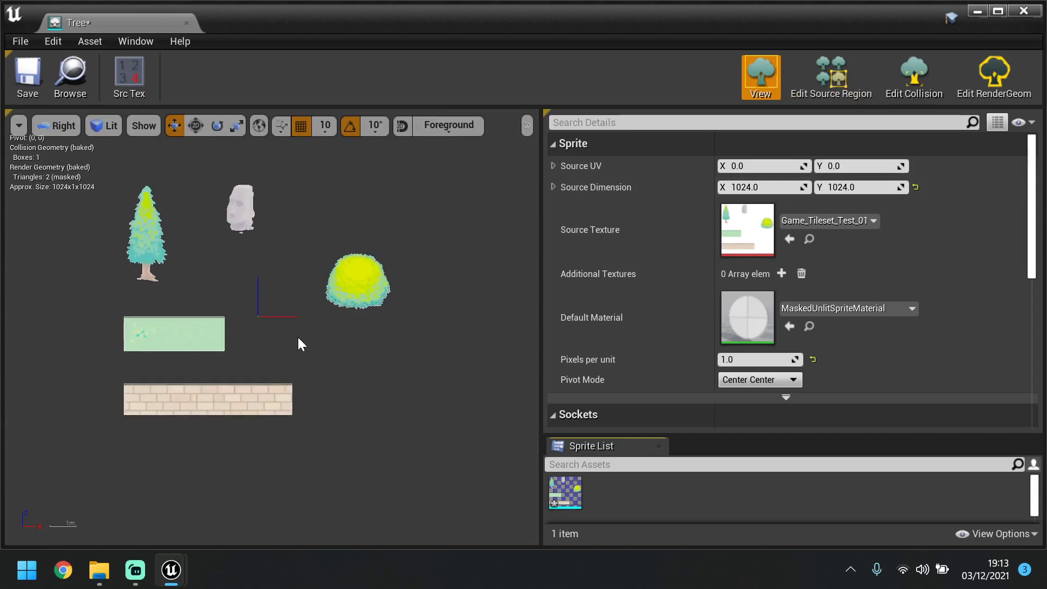
scroll(298, 344, "down", 1)
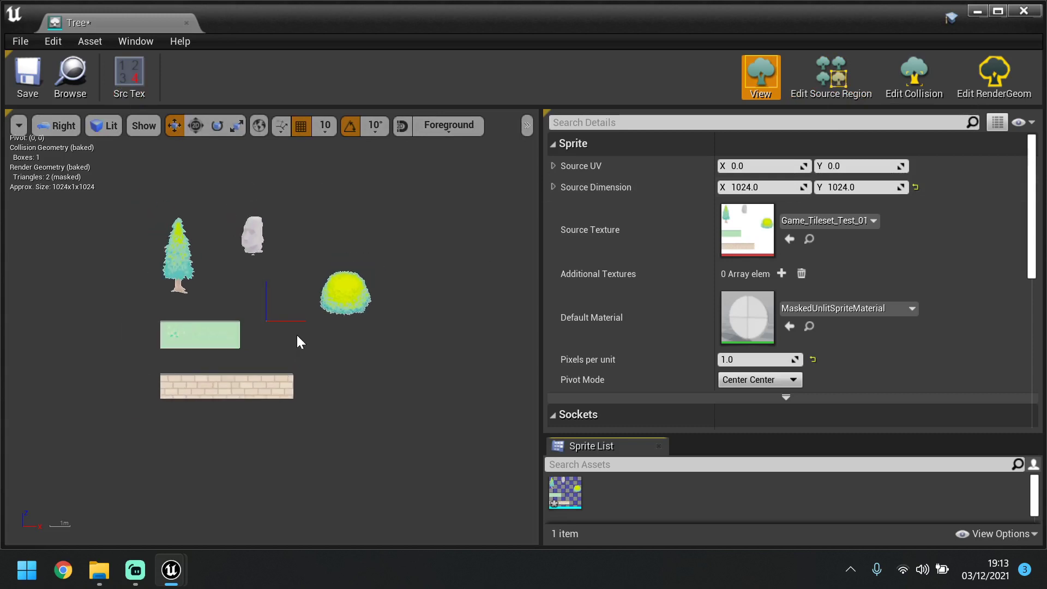
Edit the source region, shrinking its width and height to about 174 by 394 around the pine tree
left_click(826, 73)
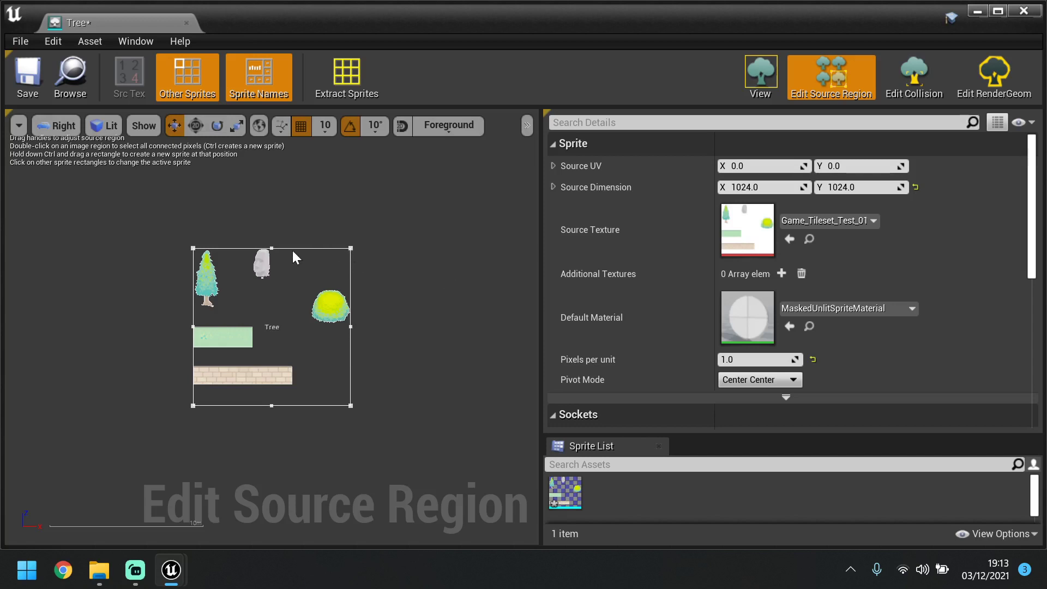
left_click(351, 325)
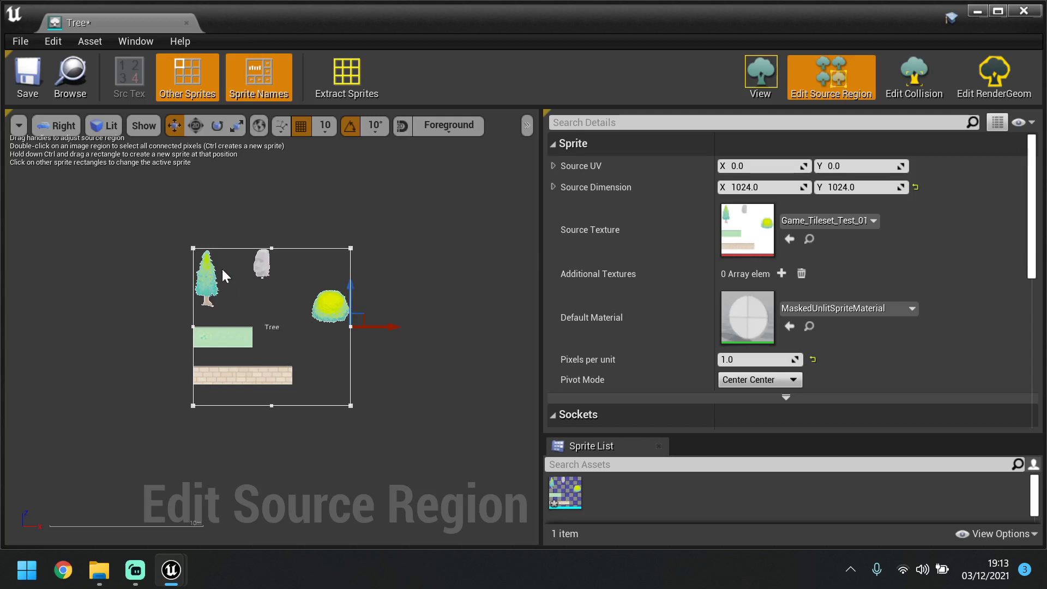
left_click_drag(396, 327, 262, 328)
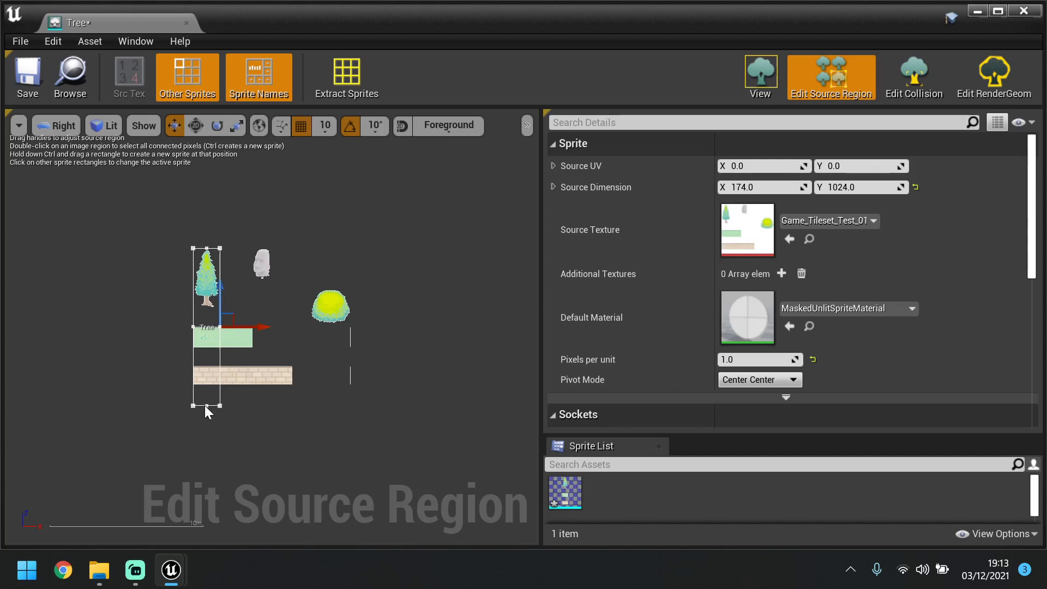
left_click_drag(207, 406, 235, 286)
Trim the source region closely around the pine tree to about 164 by 374, starting at UV 10, 10
scroll(213, 275, "up", 6)
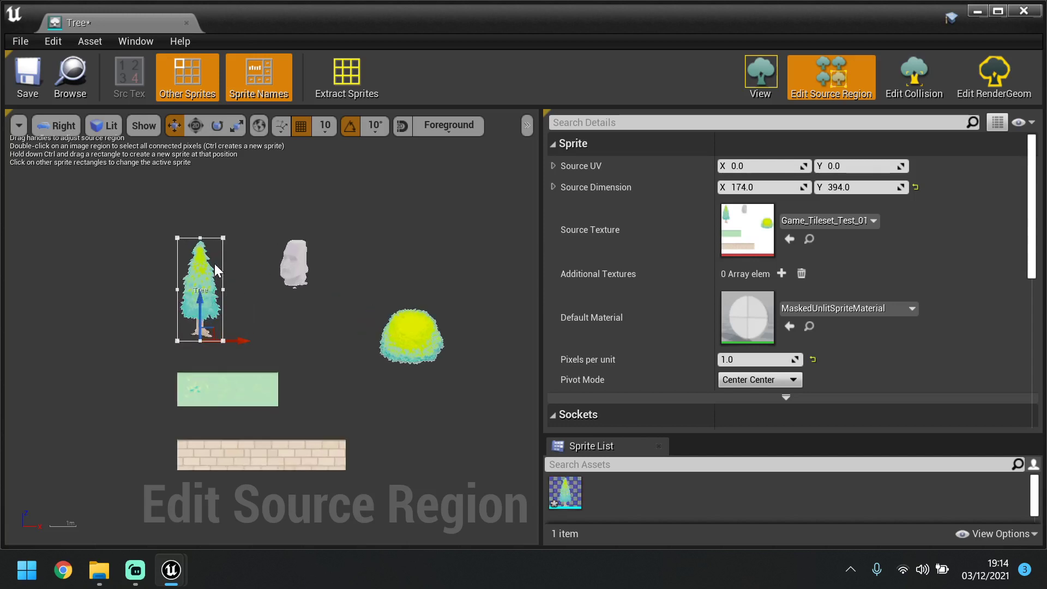
scroll(195, 319, "down", 1)
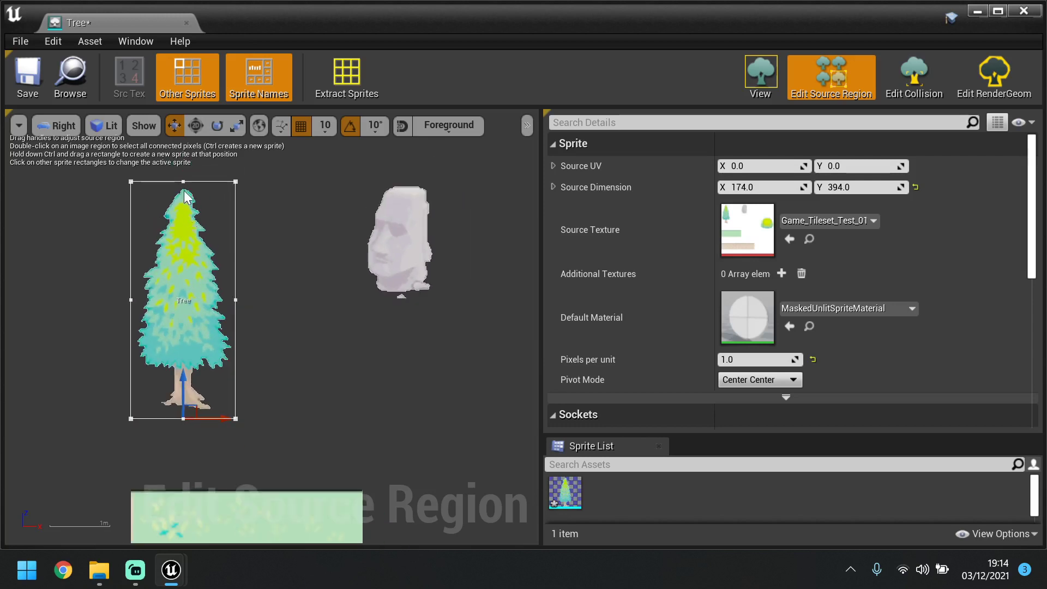
mouse_move(184, 182)
left_mouse_down()
mouse_move(183, 169)
mouse_move(183, 188)
left_mouse_up()
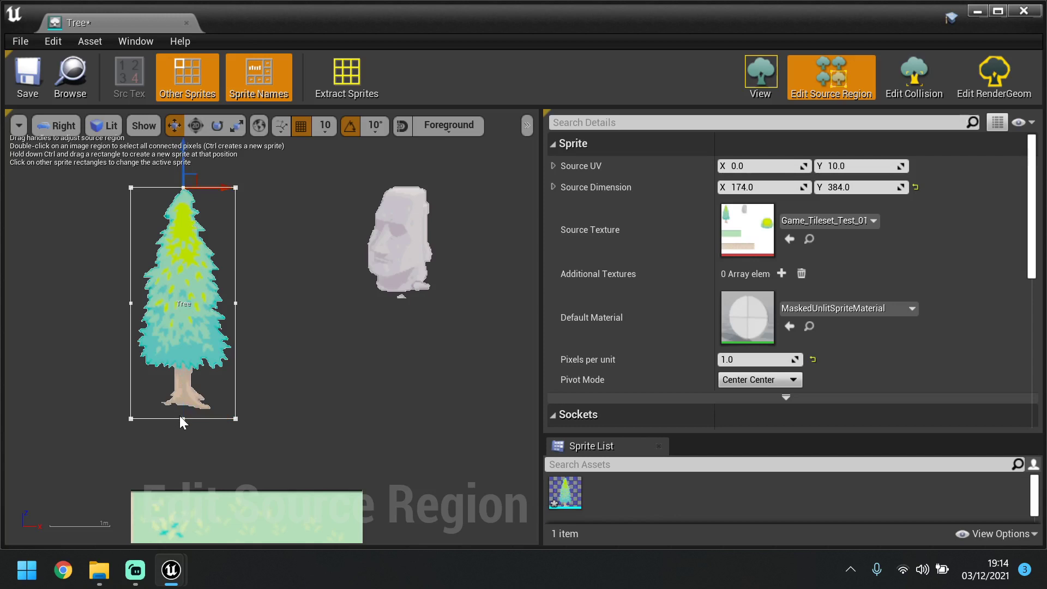
left_click_drag(180, 418, 187, 393)
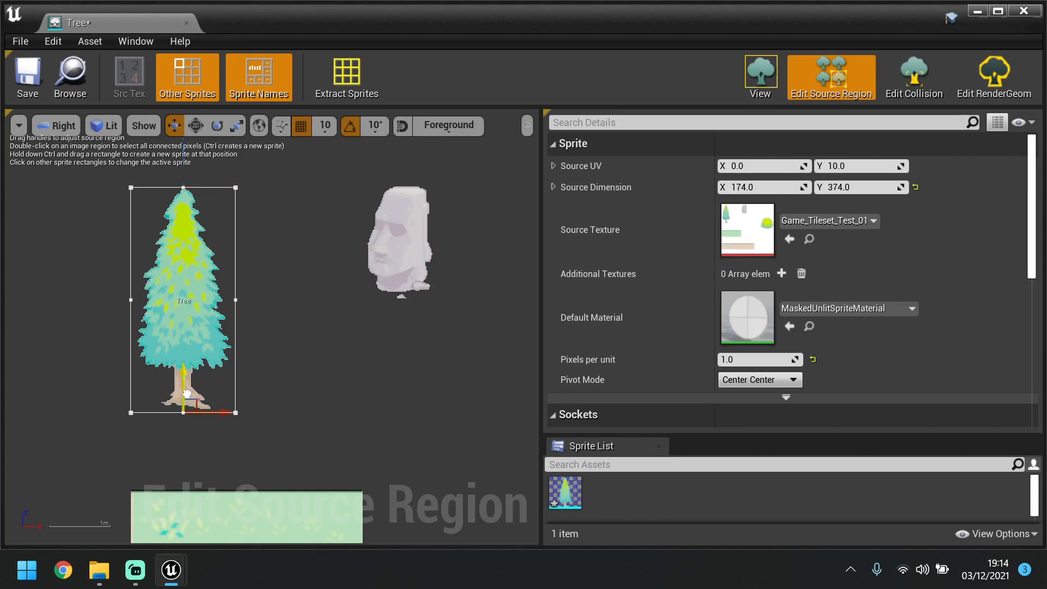
left_click(233, 302)
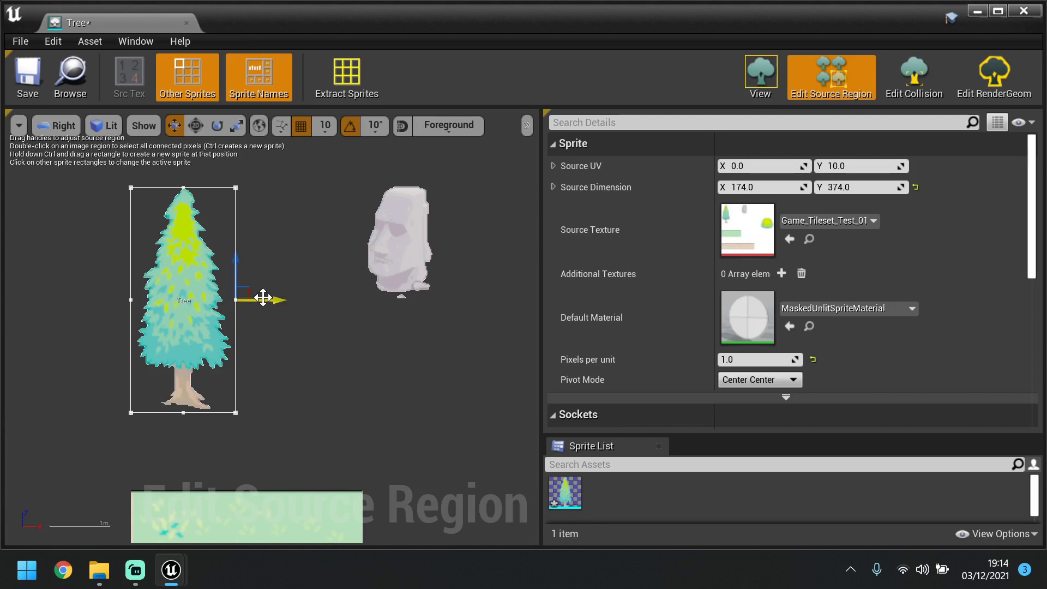
left_click_drag(268, 299, 265, 297)
left_click(131, 300)
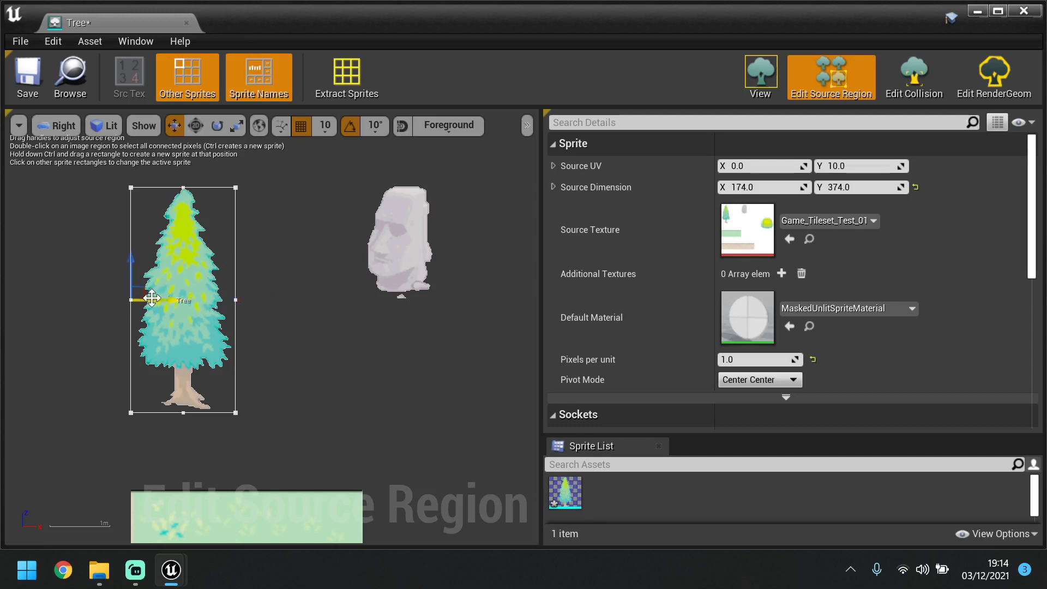
left_click_drag(161, 300, 166, 300)
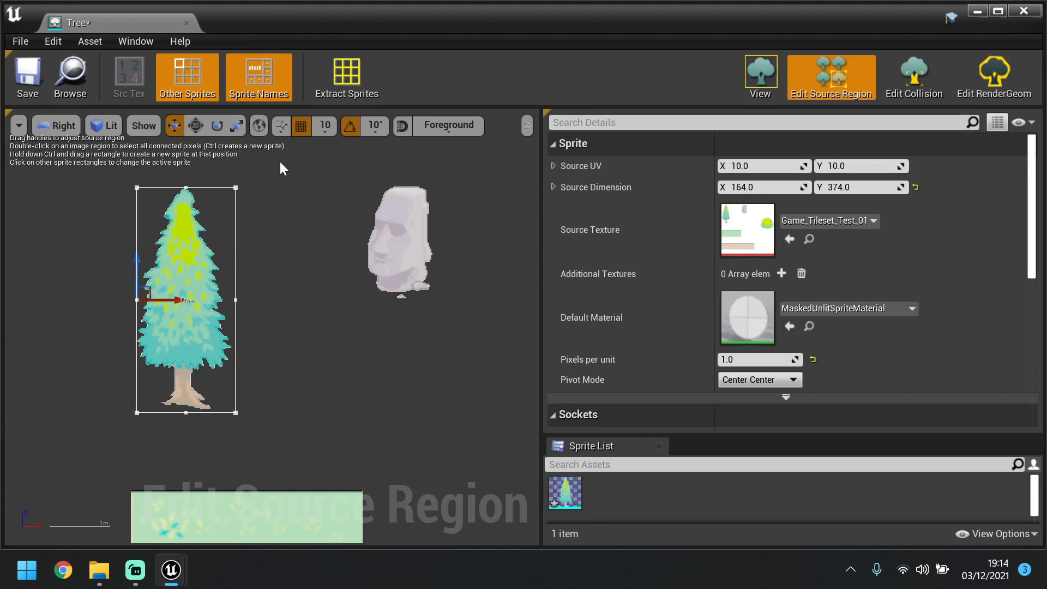
Save the Tree sprite with its cropped source region and close the sprite editor
scroll(274, 261, "down", 3)
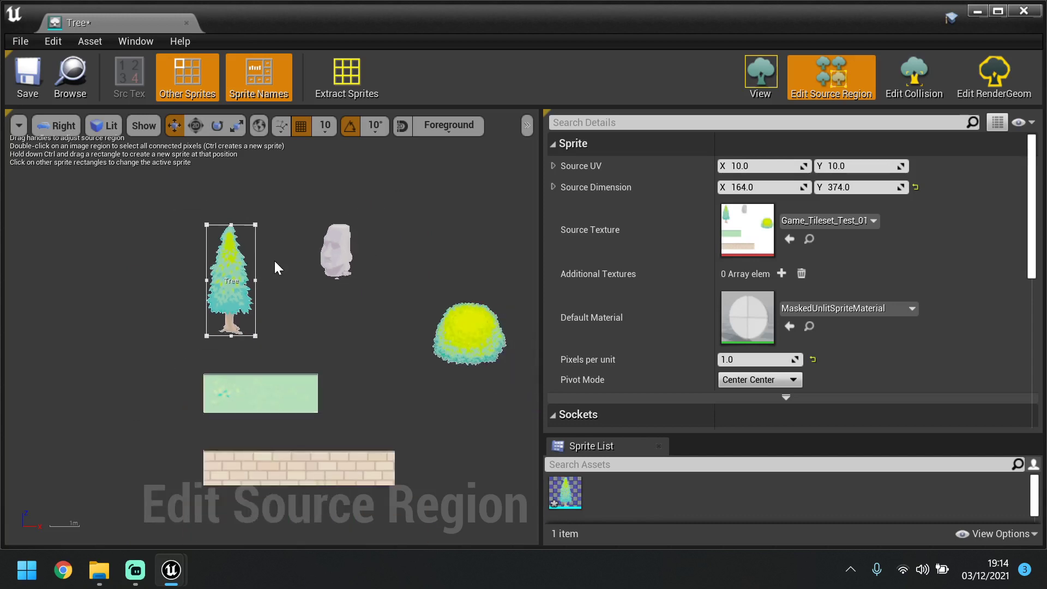
scroll(273, 260, "down", 2)
scroll(262, 266, "up", 5)
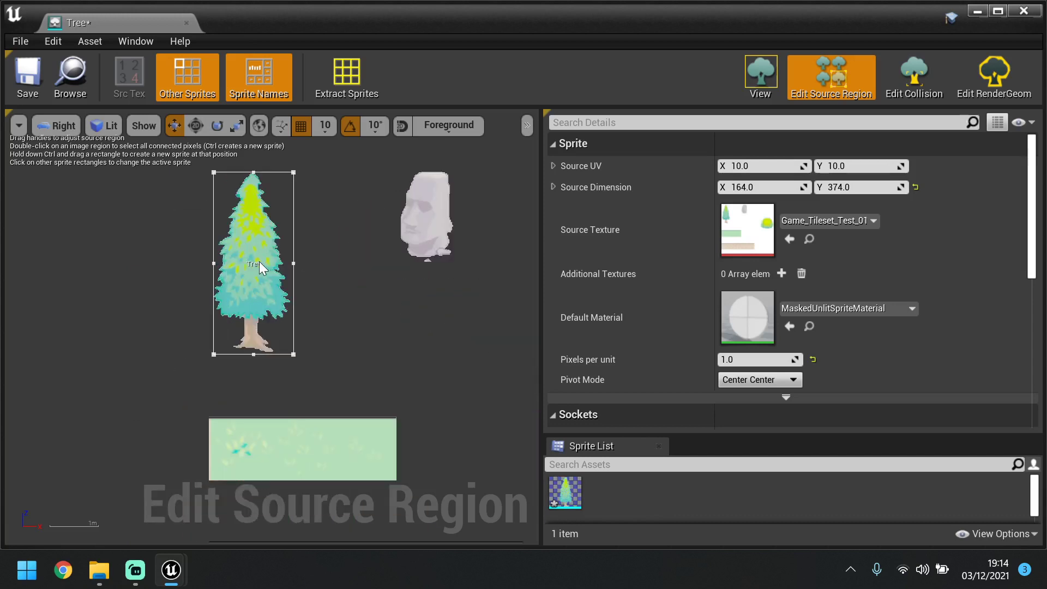
scroll(262, 266, "down", 5)
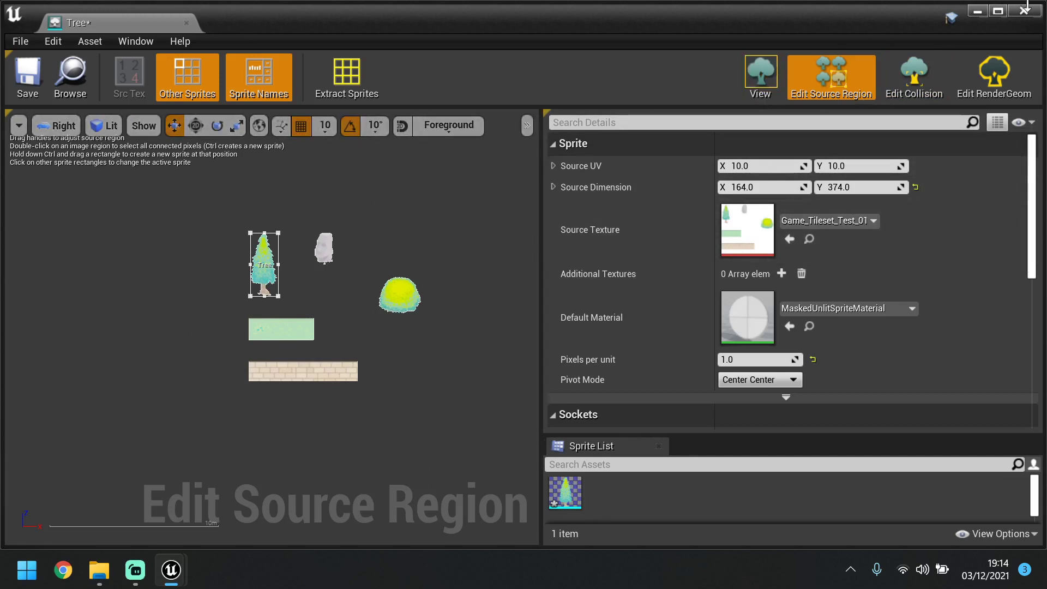
left_click(32, 75)
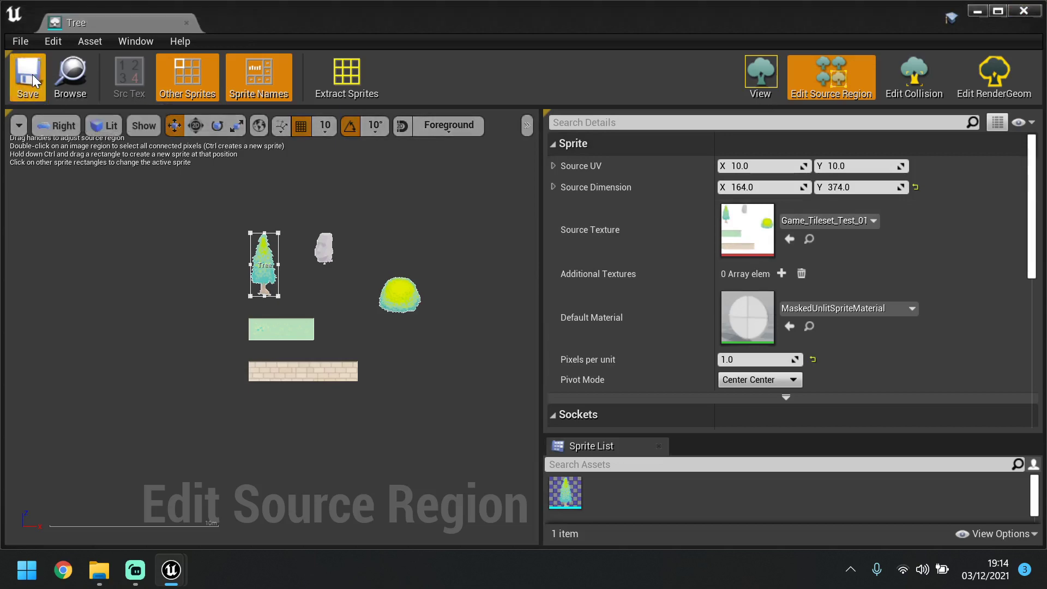
left_click(1010, 7)
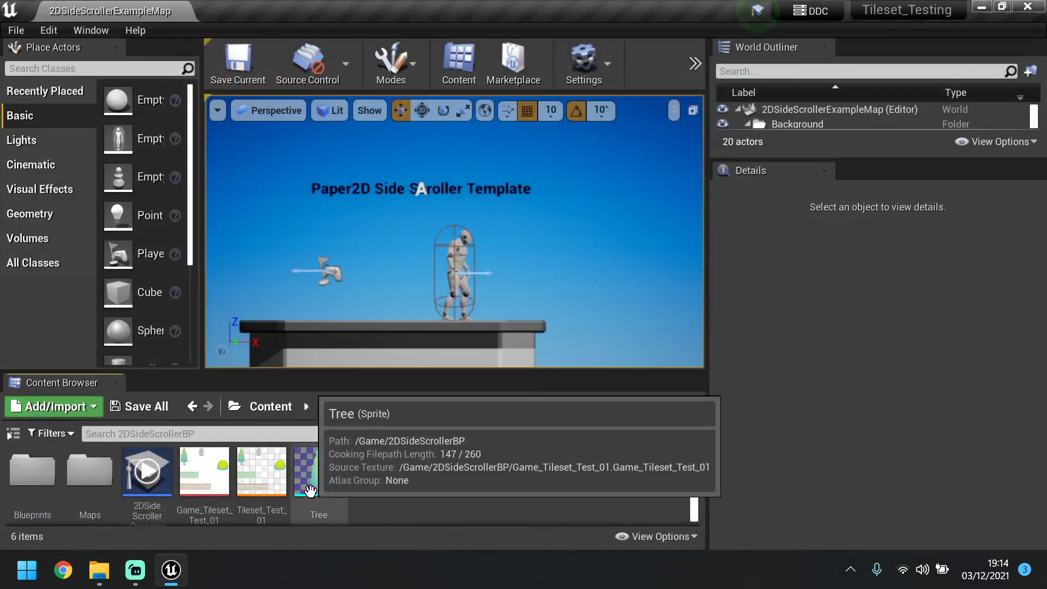
Place the Tree sprite in the level just beyond the character at about X 130, Z 890, and set its Y location to 0
left_click(310, 488)
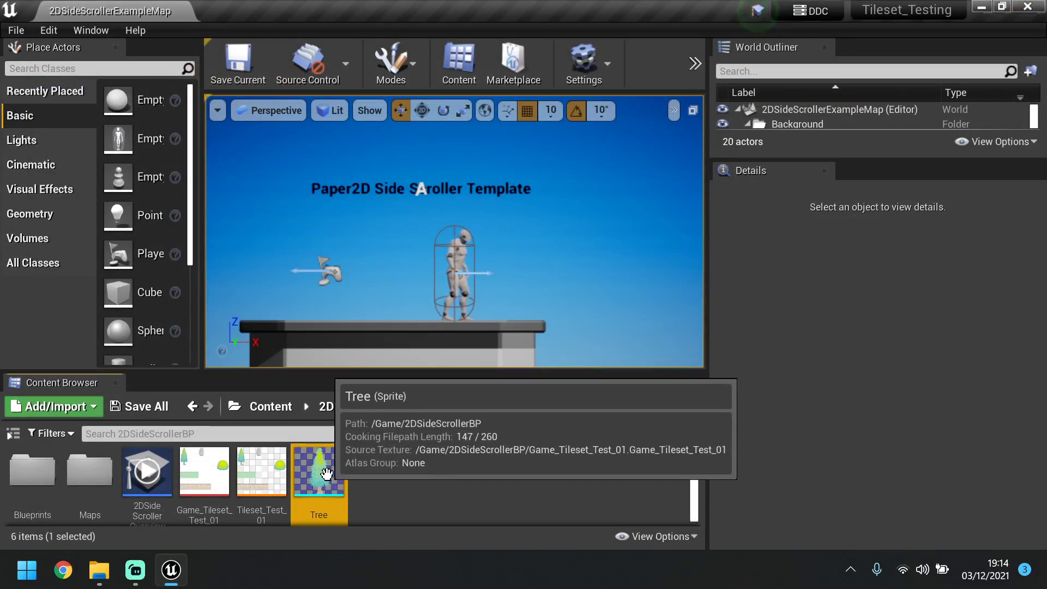
left_click_drag(327, 475, 515, 262)
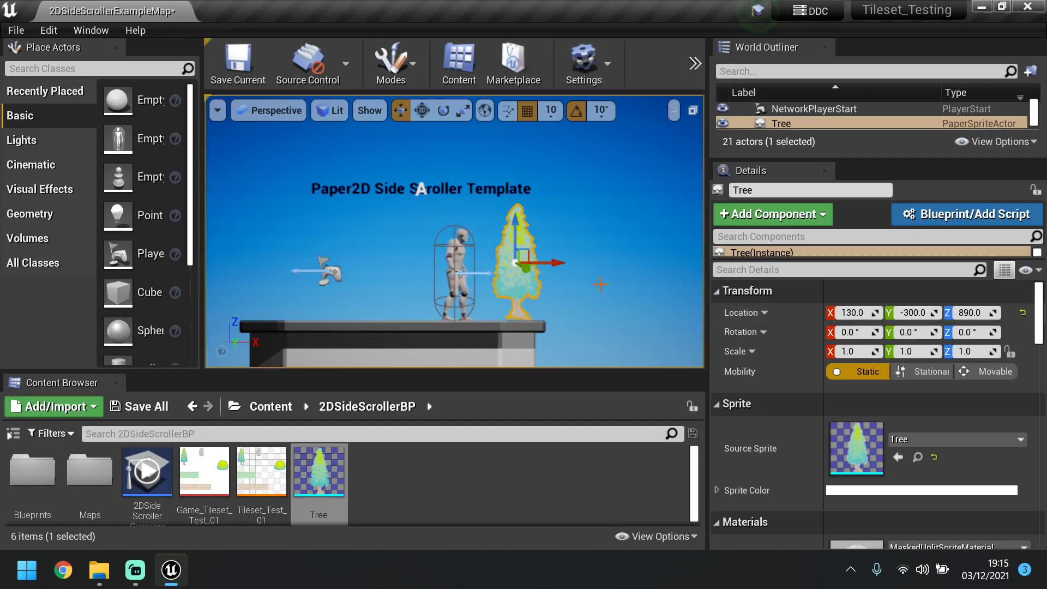
mouse_move(594, 262)
middle_mouse_down()
mouse_move(592, 273)
mouse_move(573, 274)
mouse_move(600, 277)
middle_mouse_up()
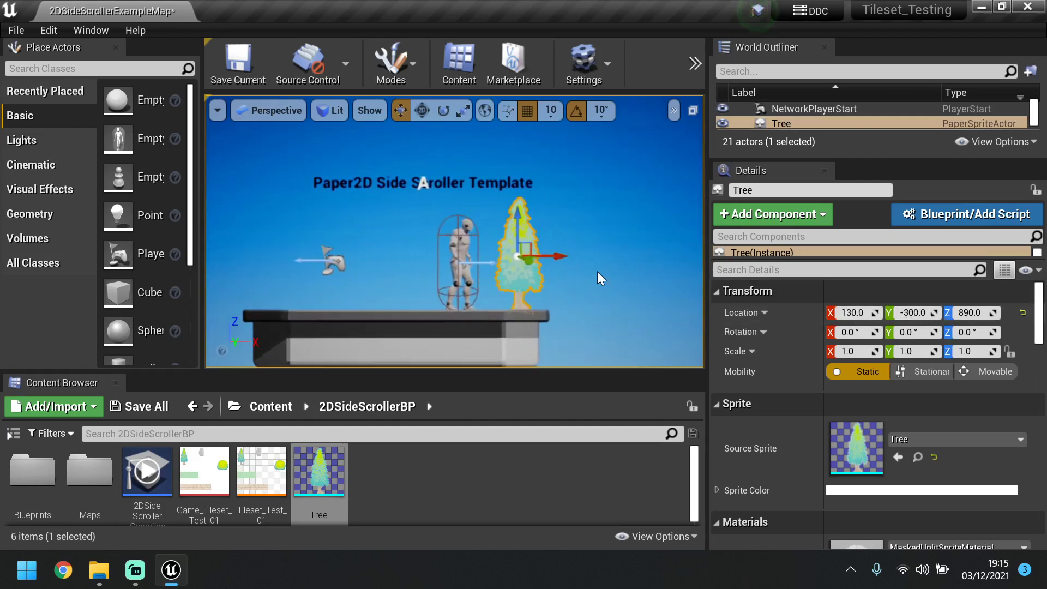
left_click_drag(600, 278, 484, 252, "alt")
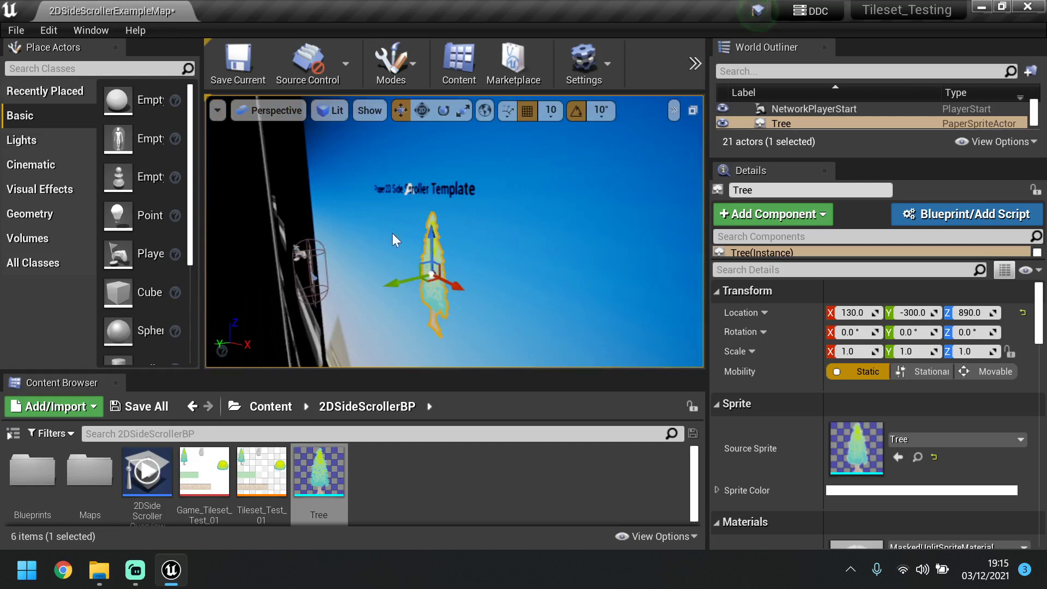
left_click_drag(472, 202, 436, 197, "alt")
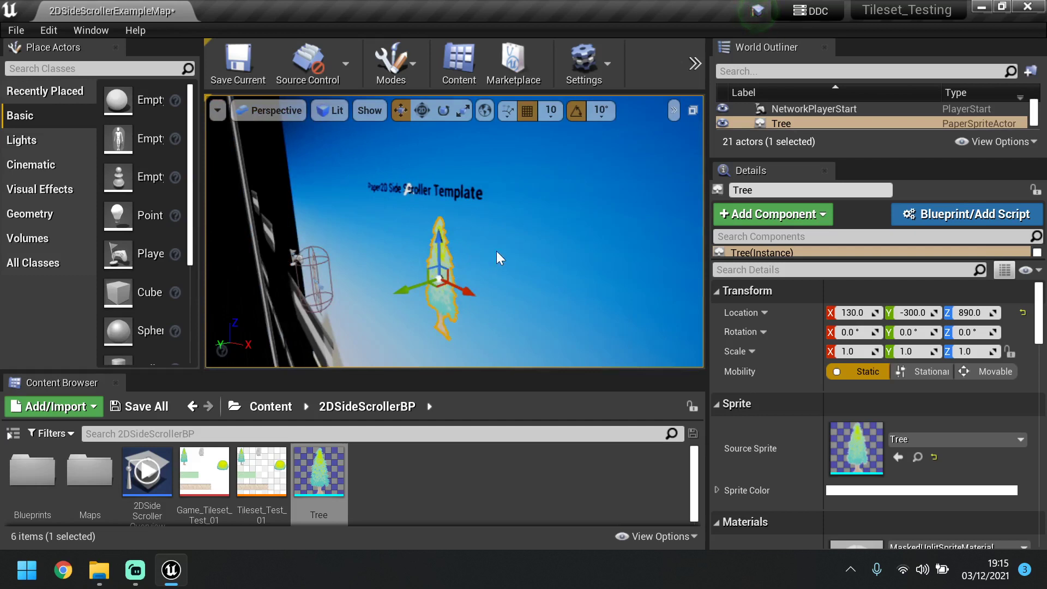
left_click(923, 313)
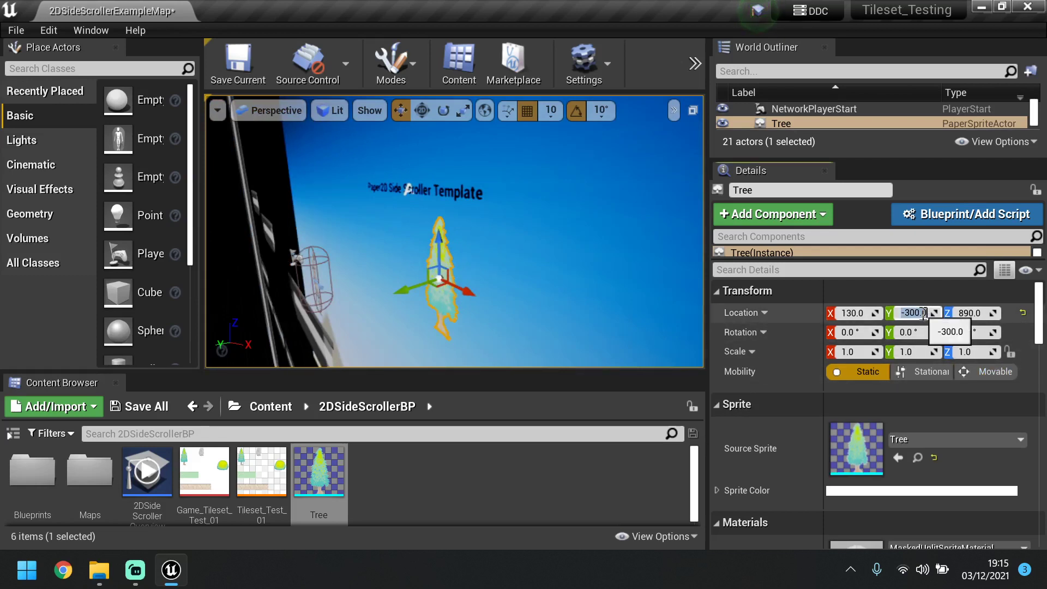
key("BackSpace")
type("0")
key("Return")
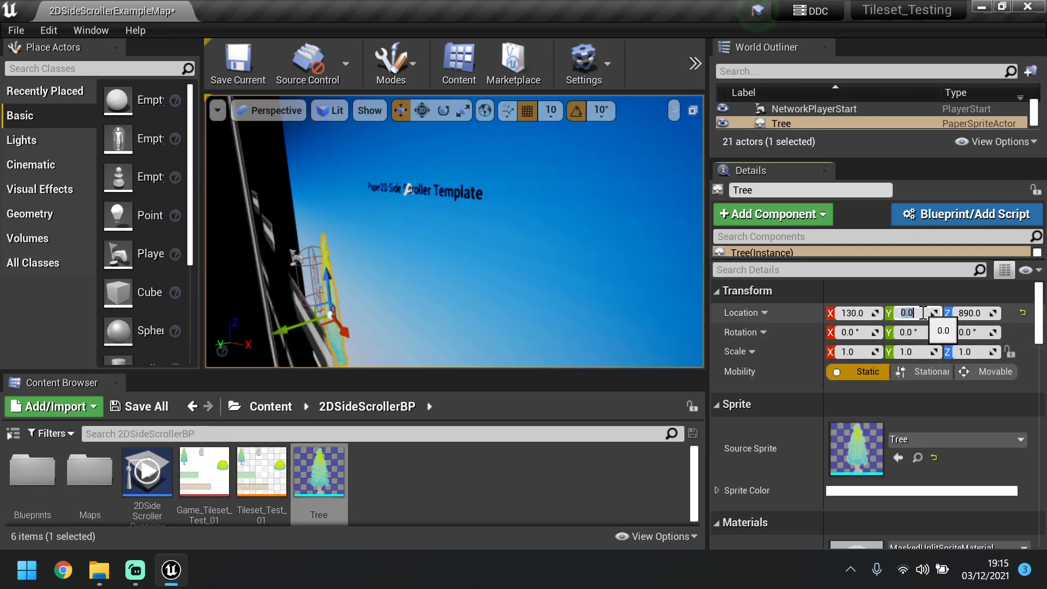
Try the tree at a Y location of 50 and return it to 0
right_click_drag(458, 289, 463, 300)
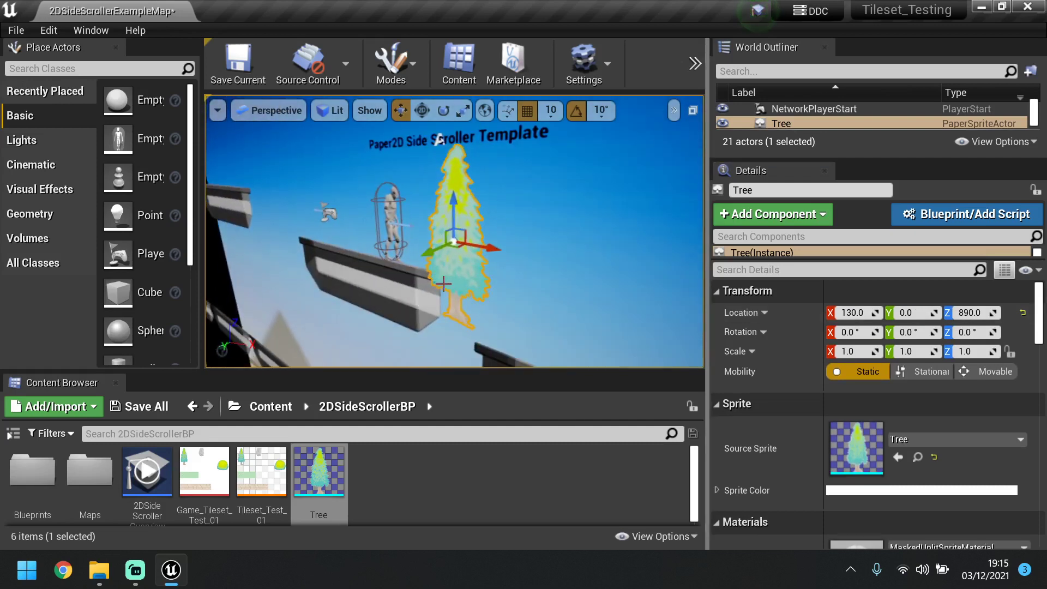
right_click_drag(447, 254, 535, 255)
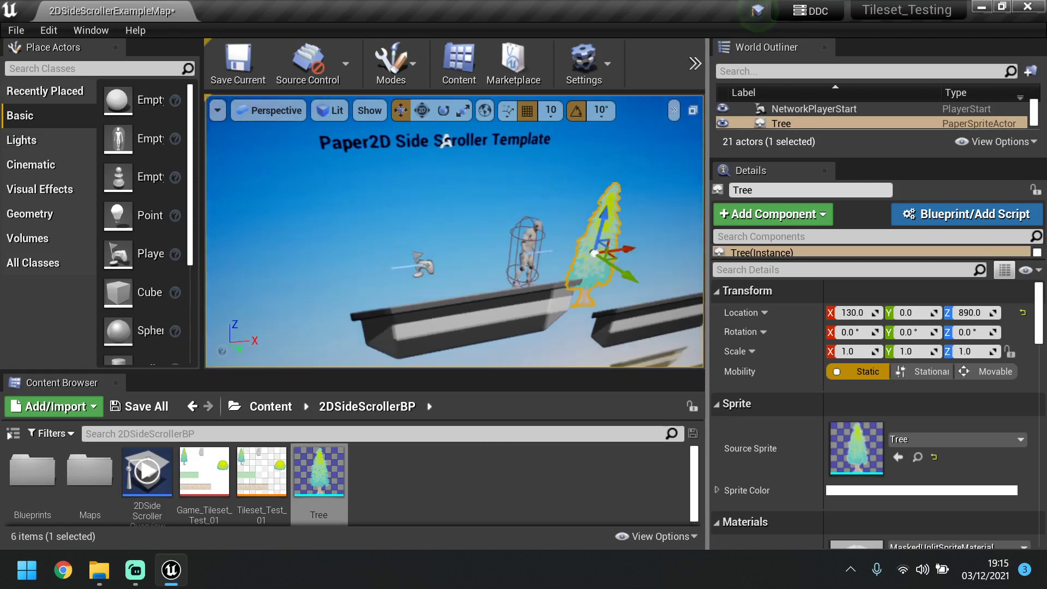
left_click(905, 313)
key("BackSpace")
type("50")
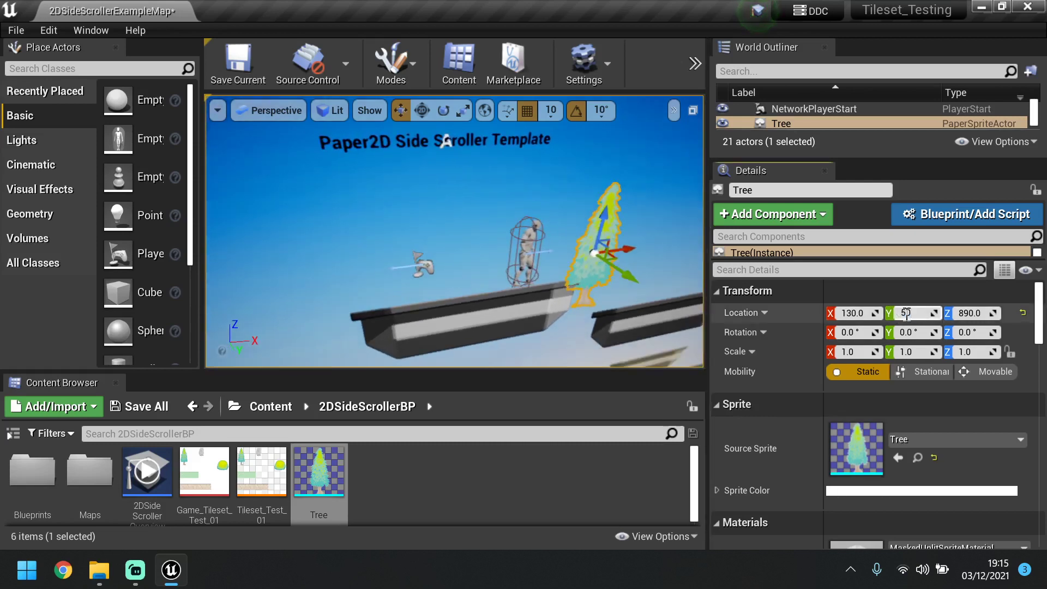
key("Return")
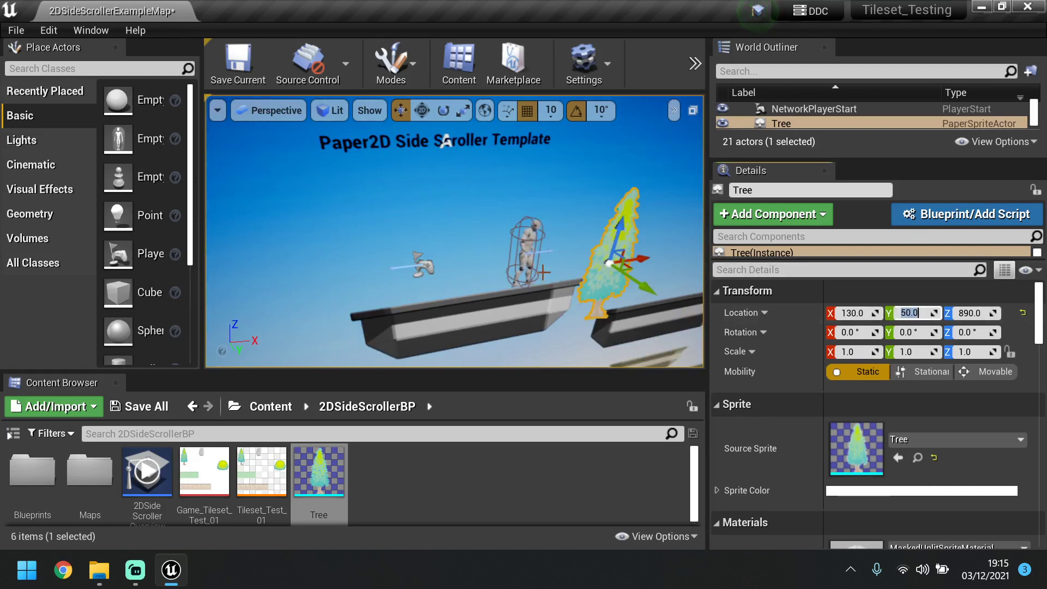
right_click_drag(561, 266, 659, 264)
left_click_drag(660, 263, 561, 260, "alt")
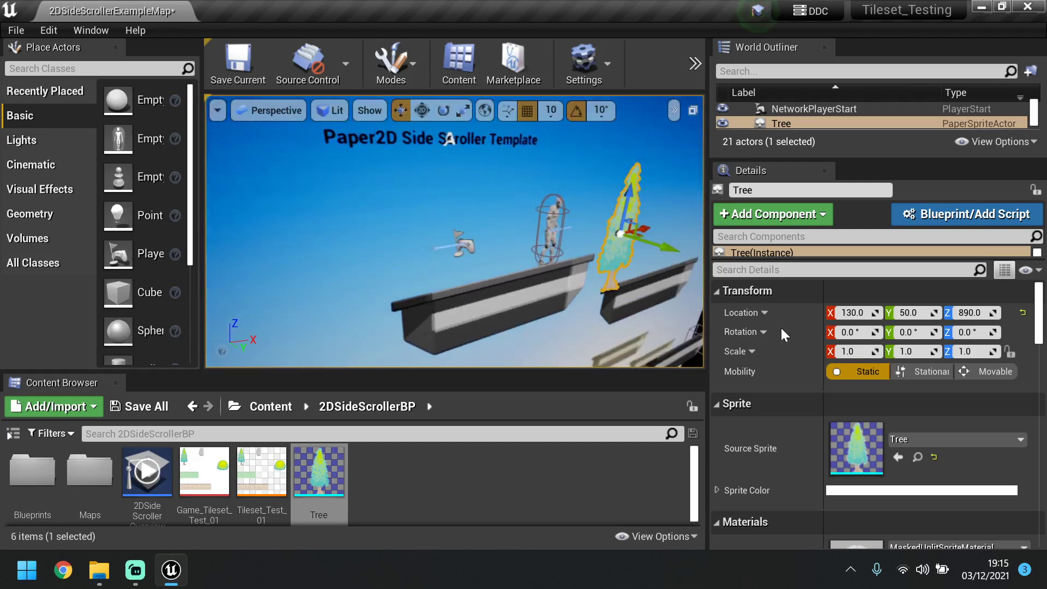
left_click(927, 312)
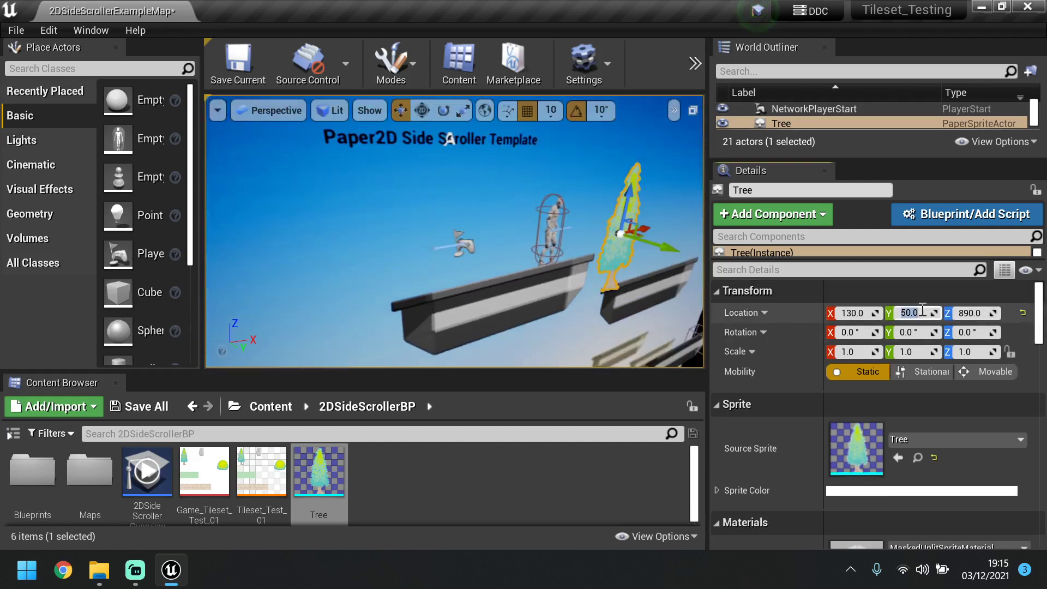
key("BackSpace")
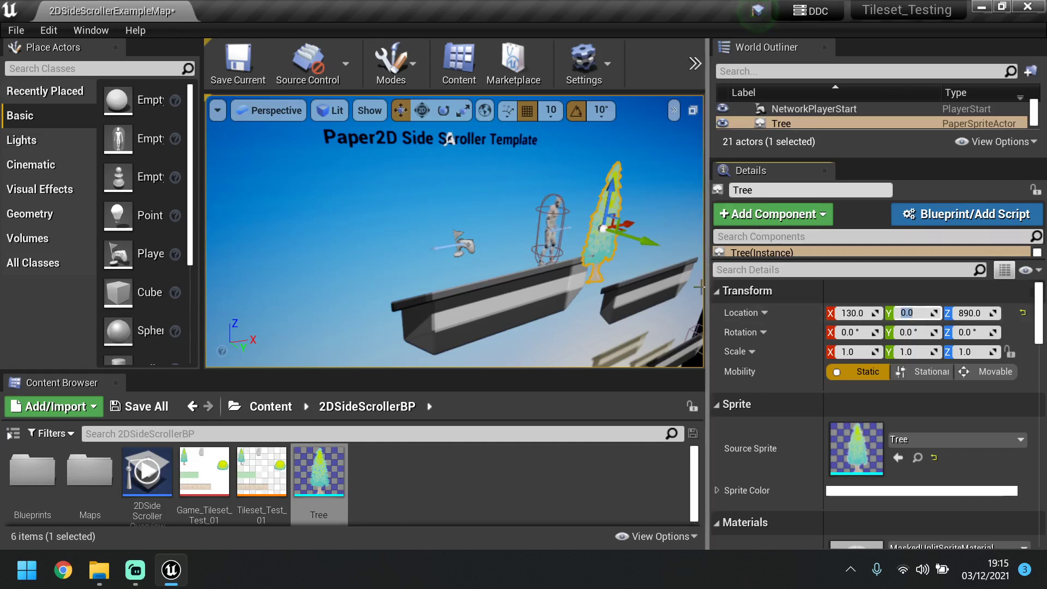
Move the tree to the near end of the lower neighbouring platform, at about X 190, Z 860
left_click_drag(610, 198, 611, 160)
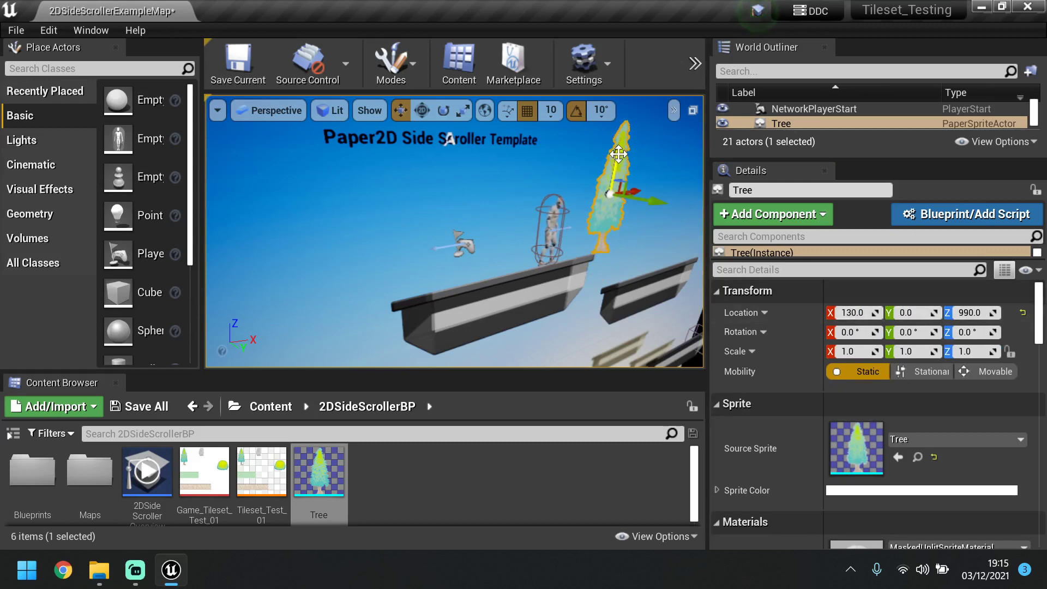
left_click_drag(618, 155, 605, 128)
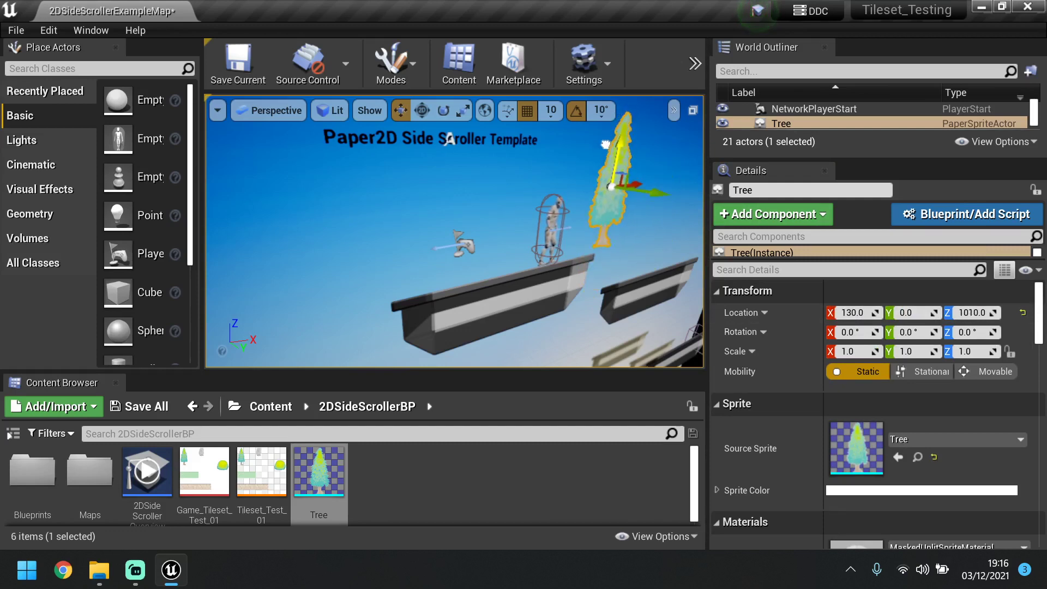
left_click_drag(631, 182, 618, 207)
key("f")
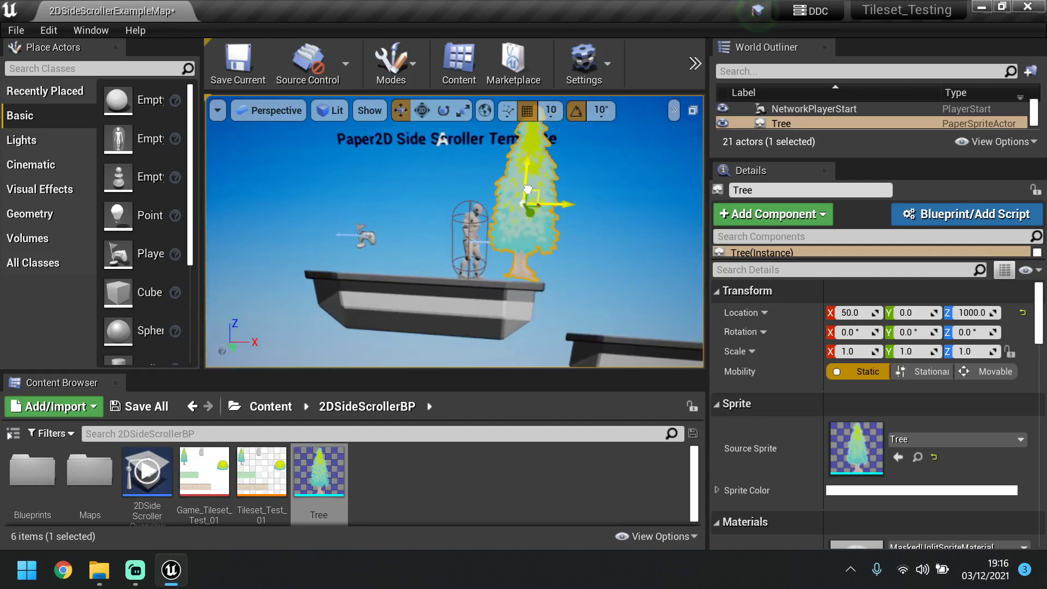
left_click_drag(528, 189, 629, 211)
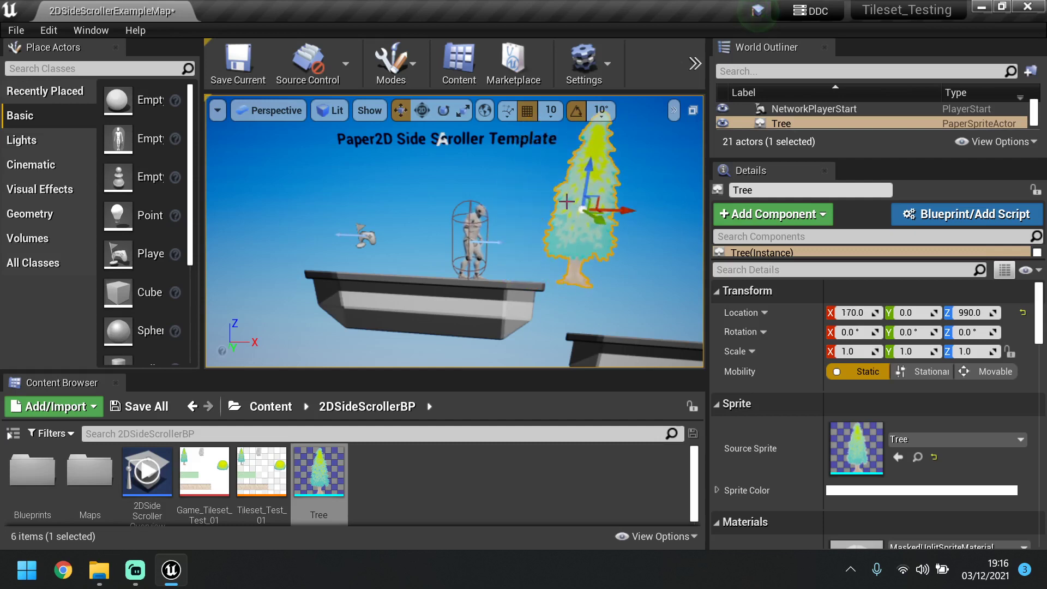
left_click_drag(584, 175, 629, 272)
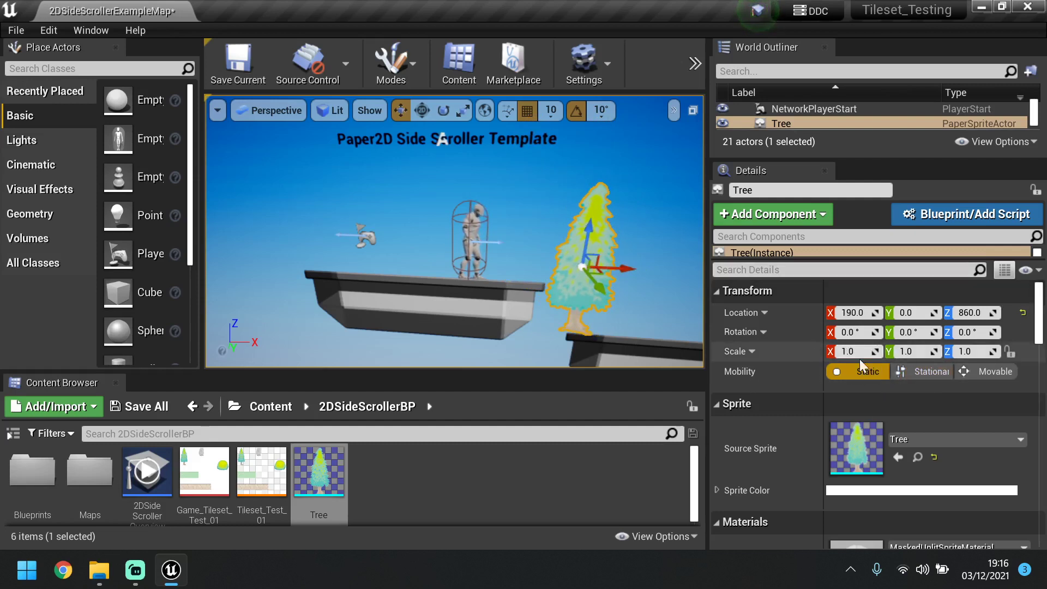
Scale the tree uniformly to about 1.41 with locked proportions and reposition it on the lower platform at about X 220, Z 930
left_click(1009, 352)
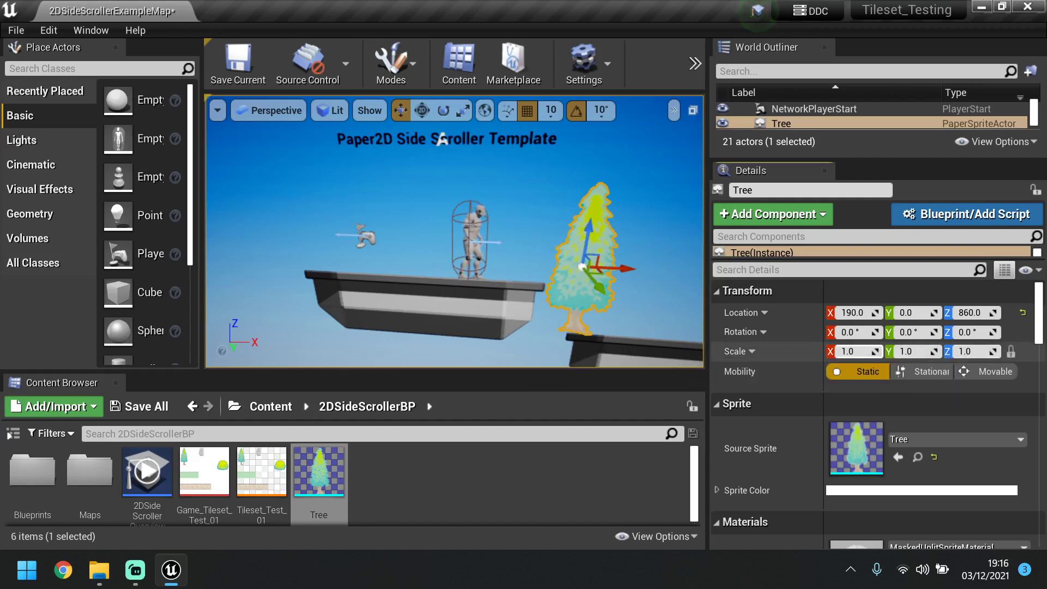
mouse_move(852, 351)
left_mouse_down()
mouse_move(887, 352)
mouse_move(872, 351)
left_mouse_up()
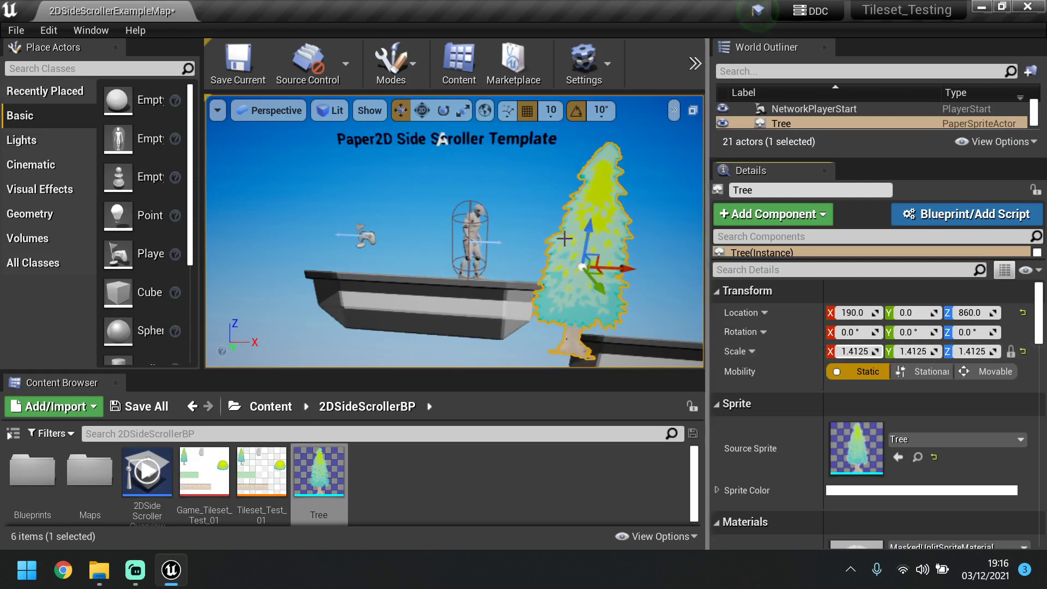
left_click_drag(588, 225, 585, 202)
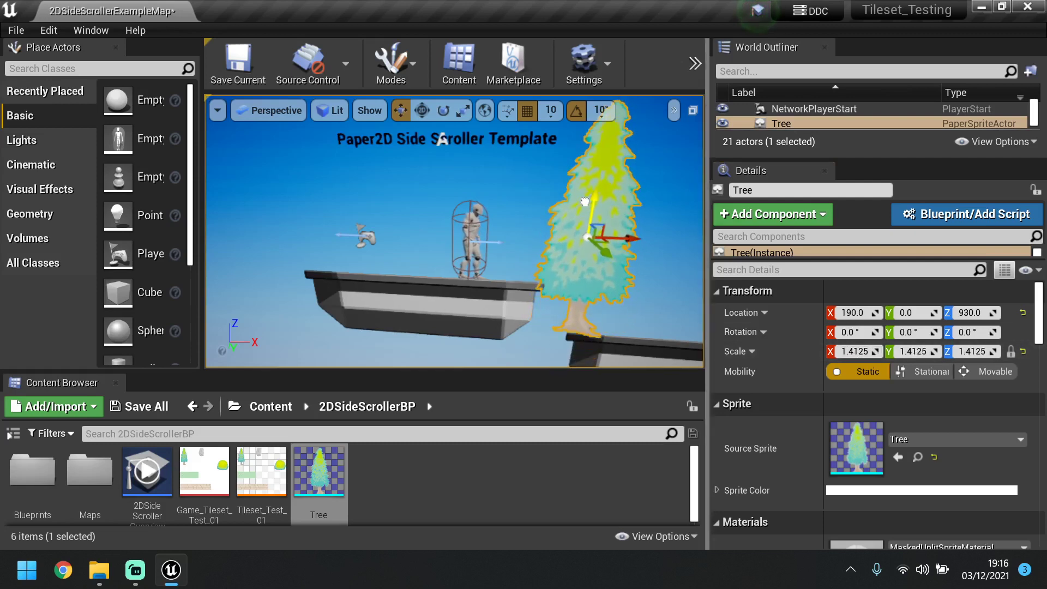
left_click_drag(615, 238, 635, 244)
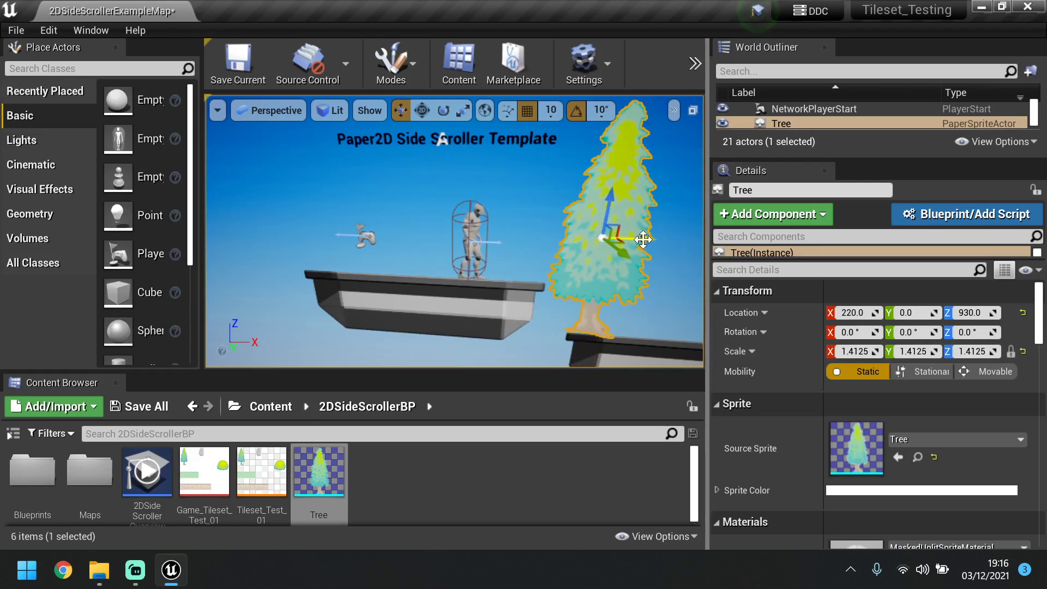
Duplicate the tree to about X -420 on the character's platform, scale the copy uniformly to 0.905 and lower it onto the surface
left_click_drag(643, 239, 347, 243, "alt")
left_click_drag(308, 192, 304, 123)
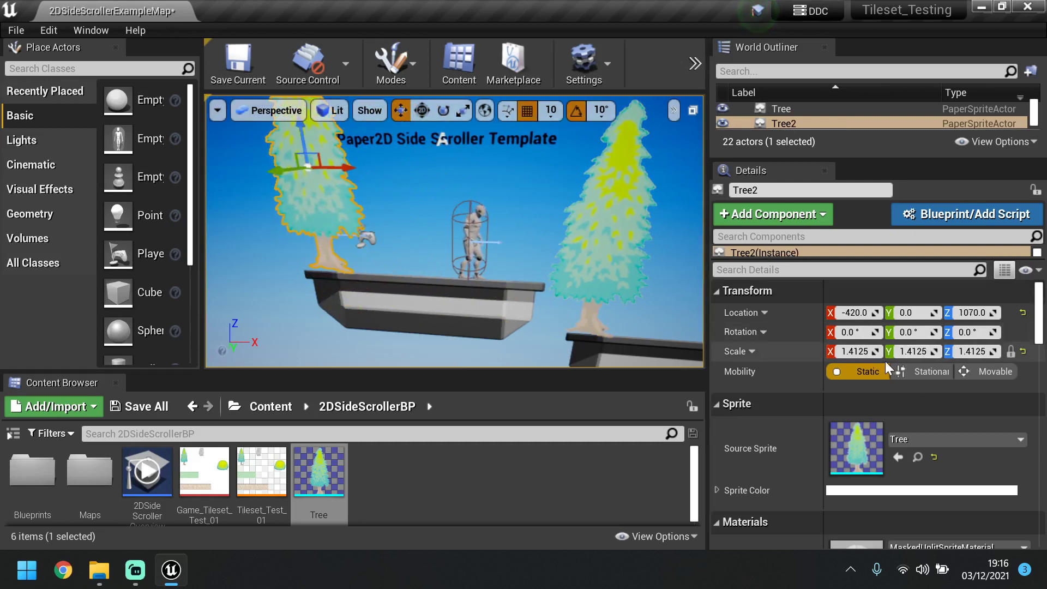
left_click_drag(873, 352, 812, 352)
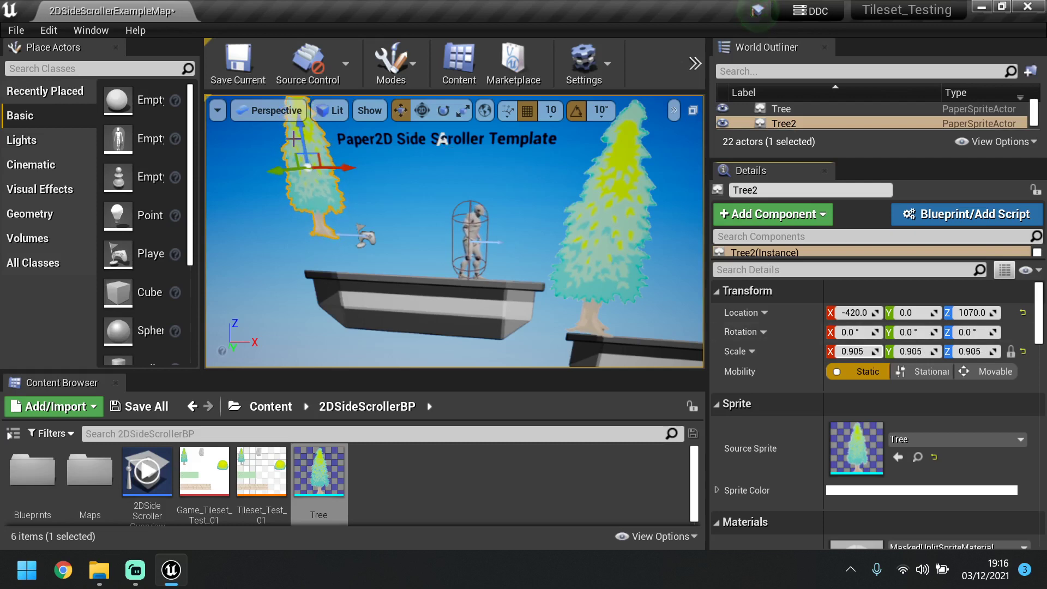
left_click_drag(309, 140, 320, 183)
left_click(546, 176)
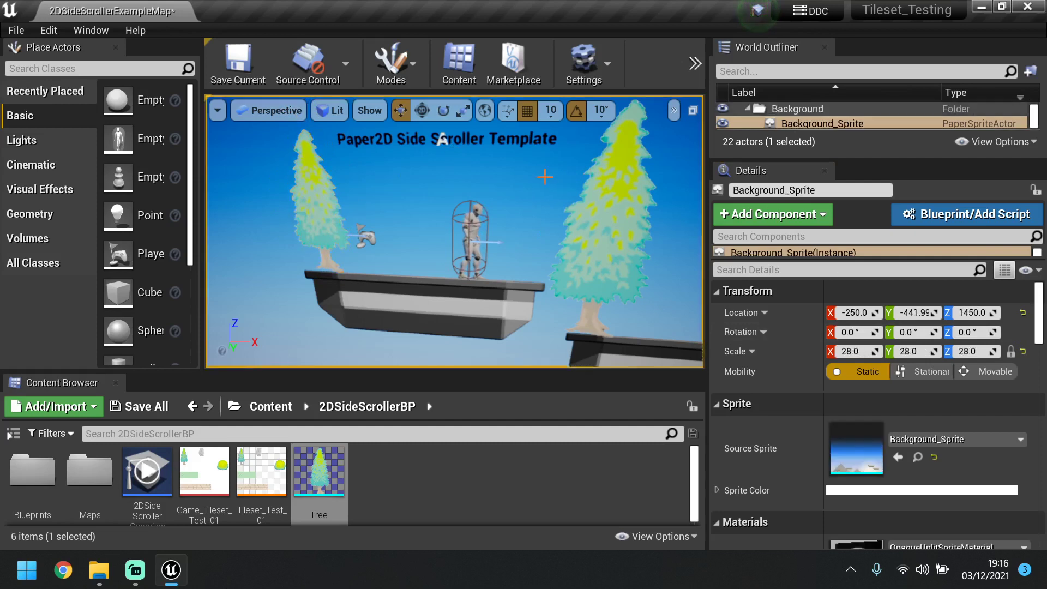
scroll(506, 218, "down", 2)
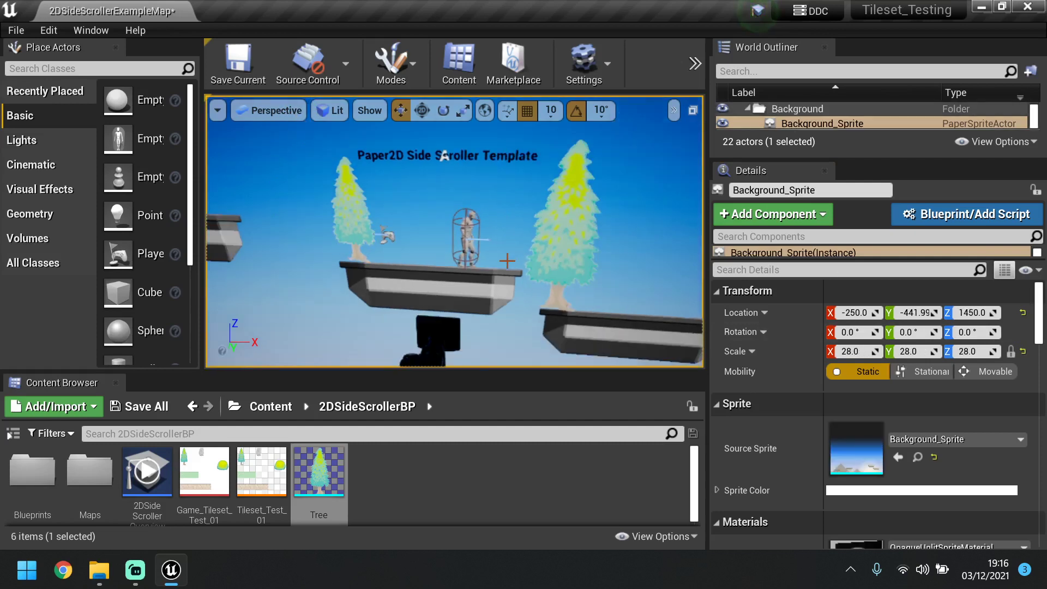
scroll(506, 259, "down", 2)
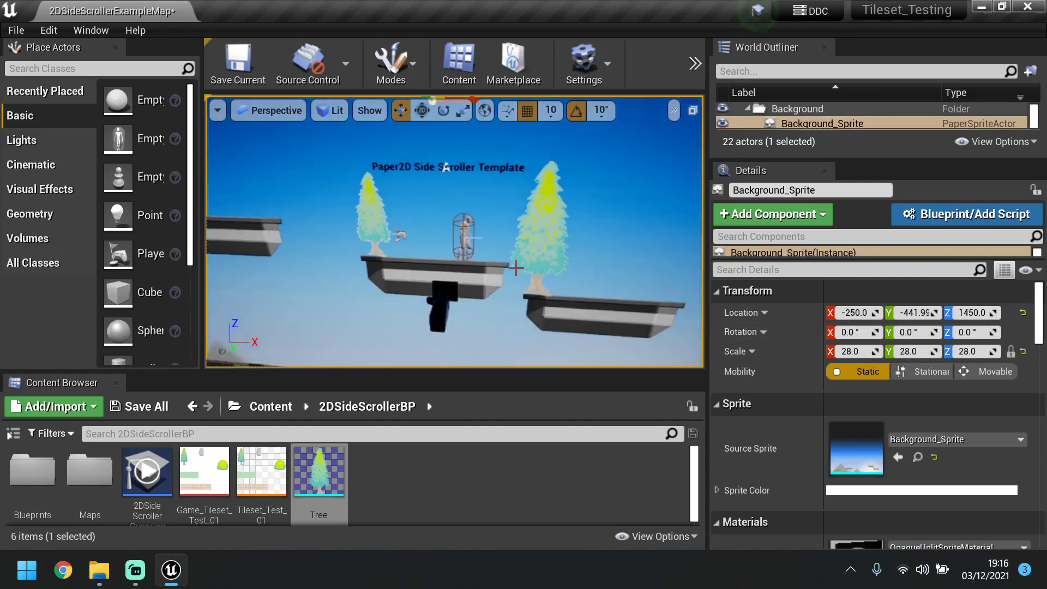
mouse_move(515, 267)
left_mouse_down("alt")
mouse_move(540, 271)
mouse_move(549, 252)
mouse_move(528, 253)
left_mouse_up("alt")
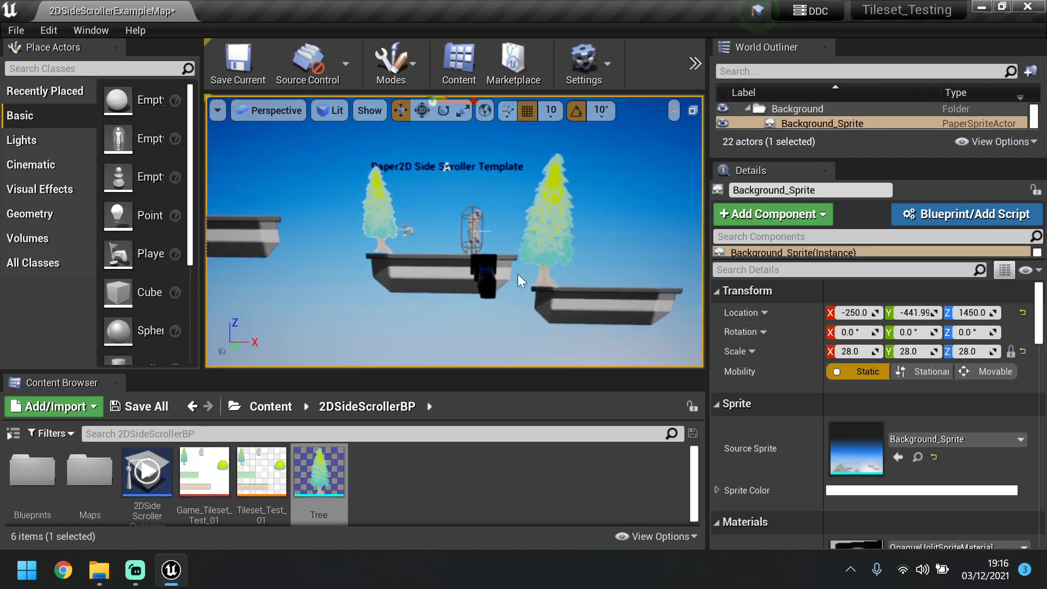
left_click_drag(527, 296, 496, 310, "alt")
middle_click_drag(534, 249, 521, 260)
scroll(535, 293, "up", 2)
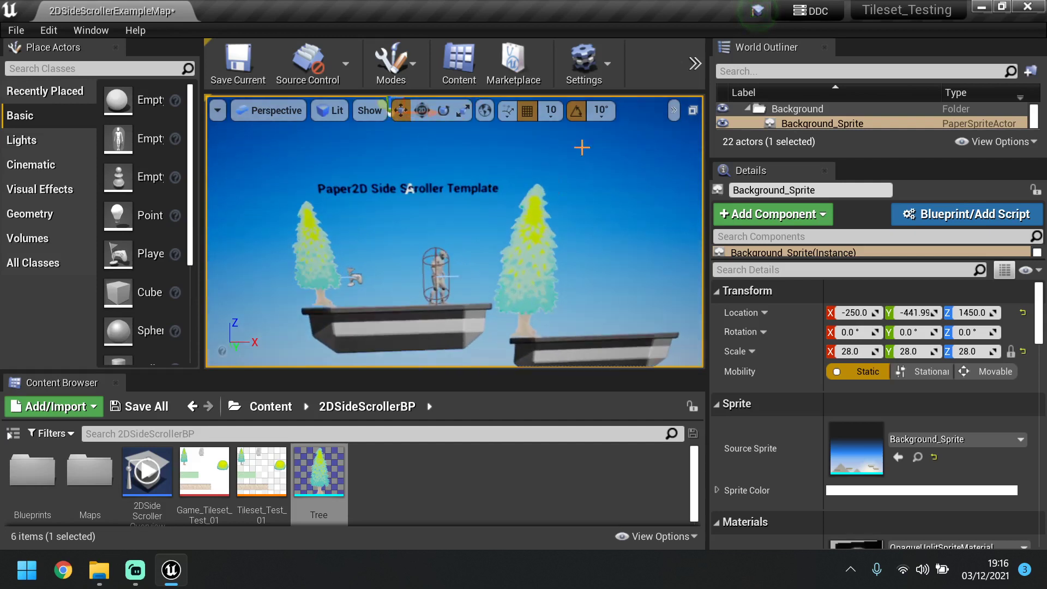
Playtest the level, running and jumping the character back and forth between the two trees, and end the play session
left_click(694, 63)
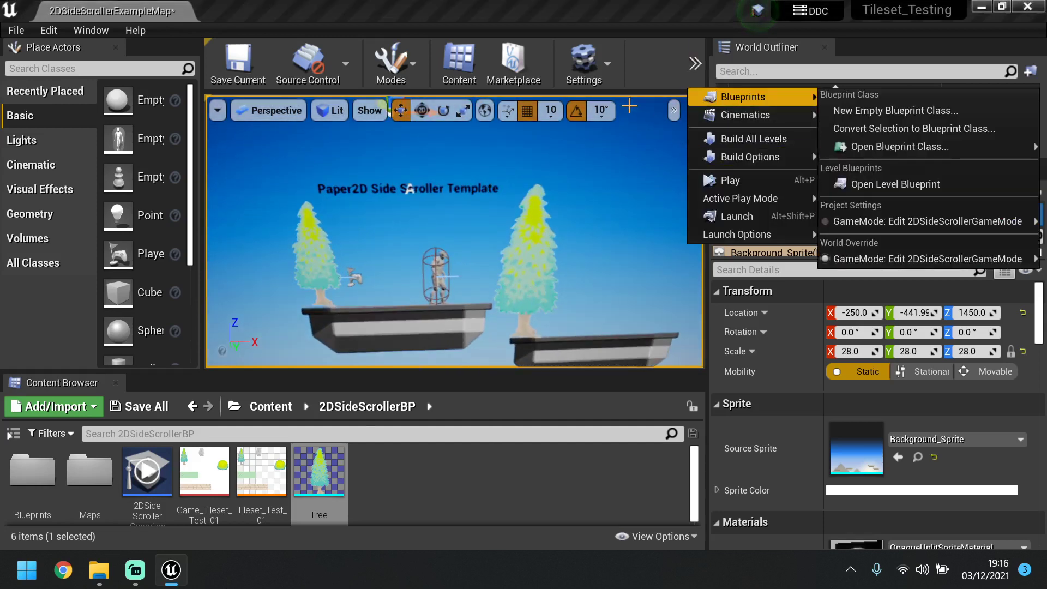
left_click(731, 179)
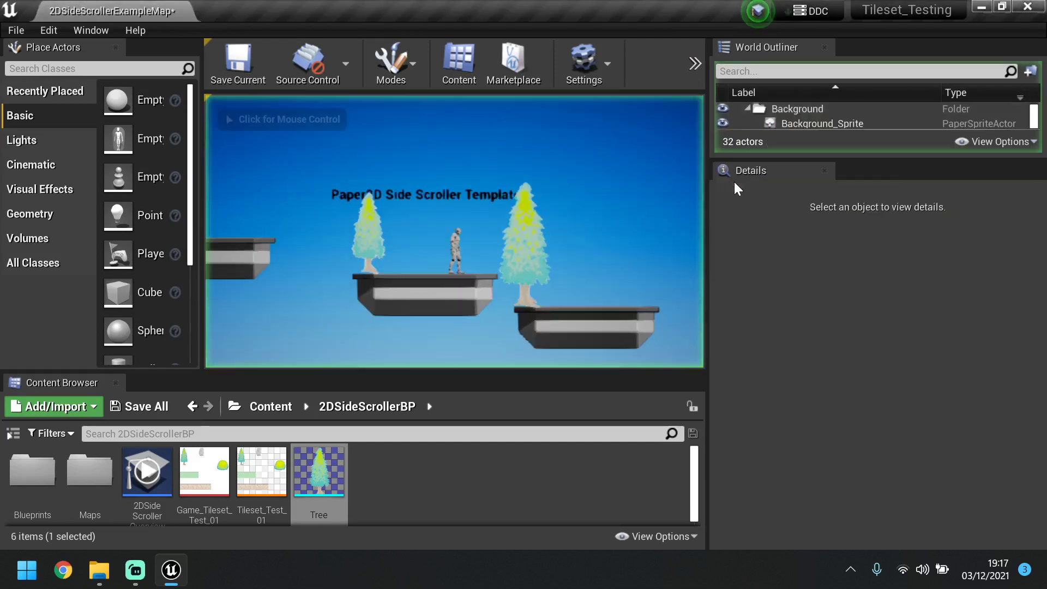
left_click(581, 189)
key("d")
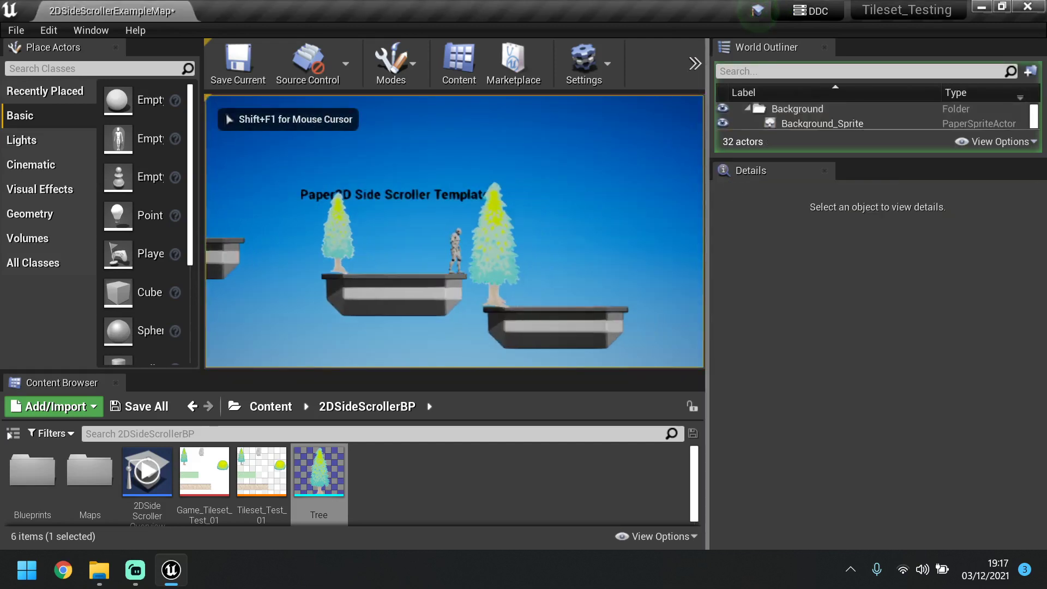
key("space")
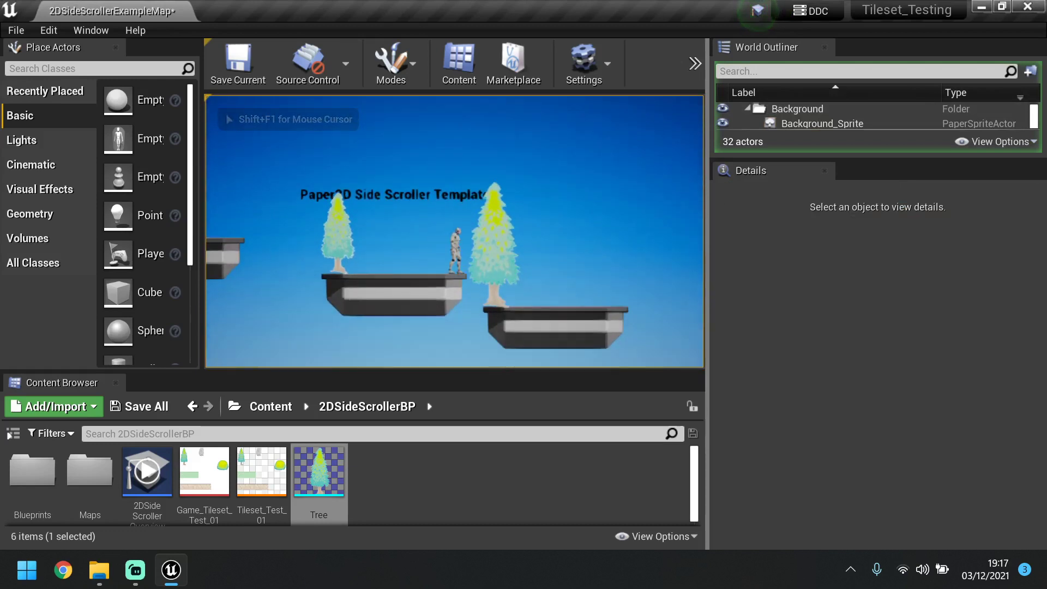
key("space")
key("a")
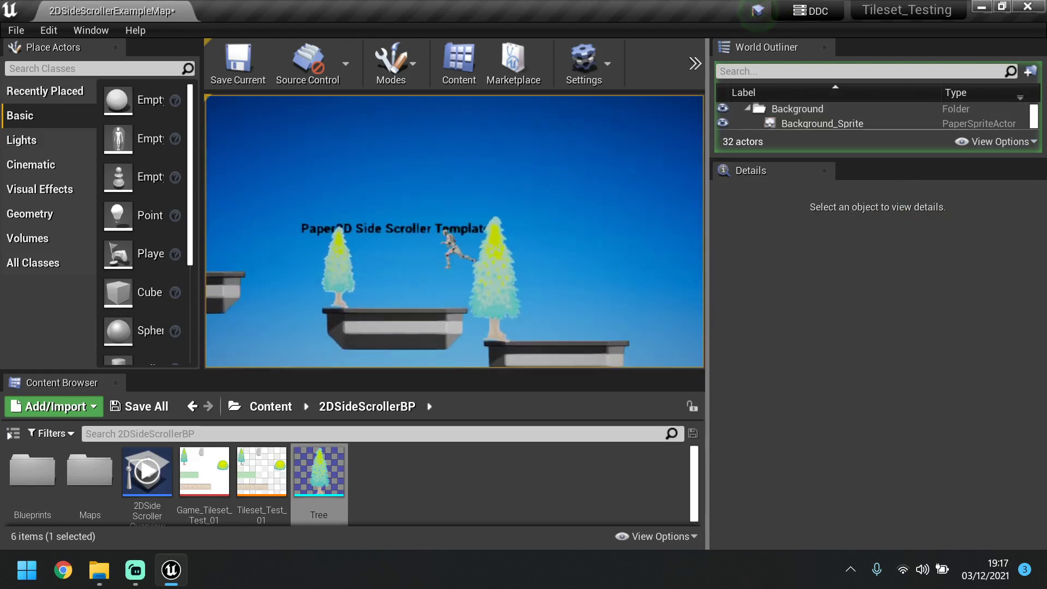
key("space")
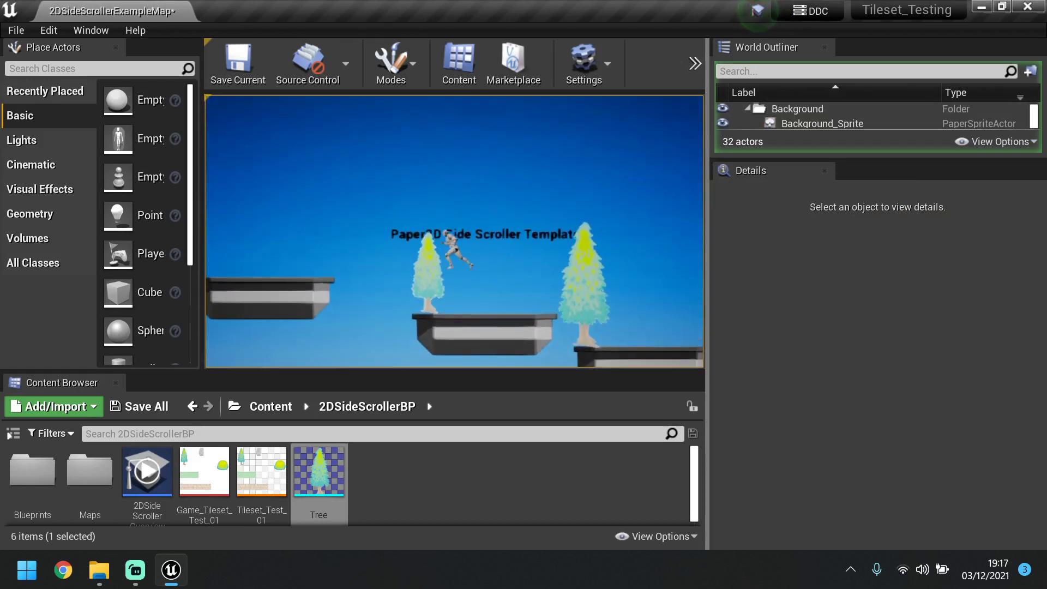
key("d")
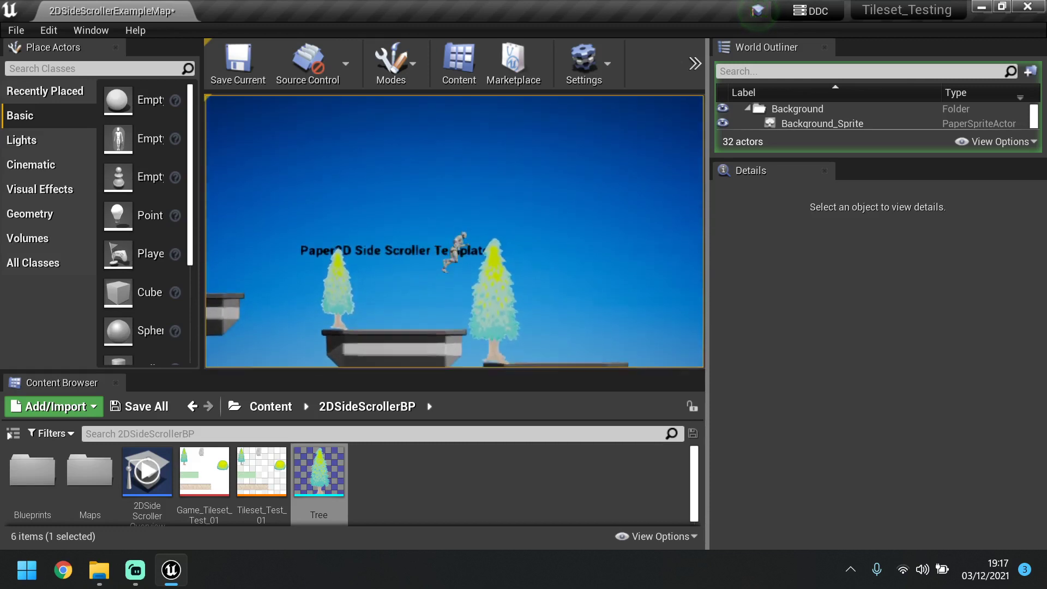
key("space")
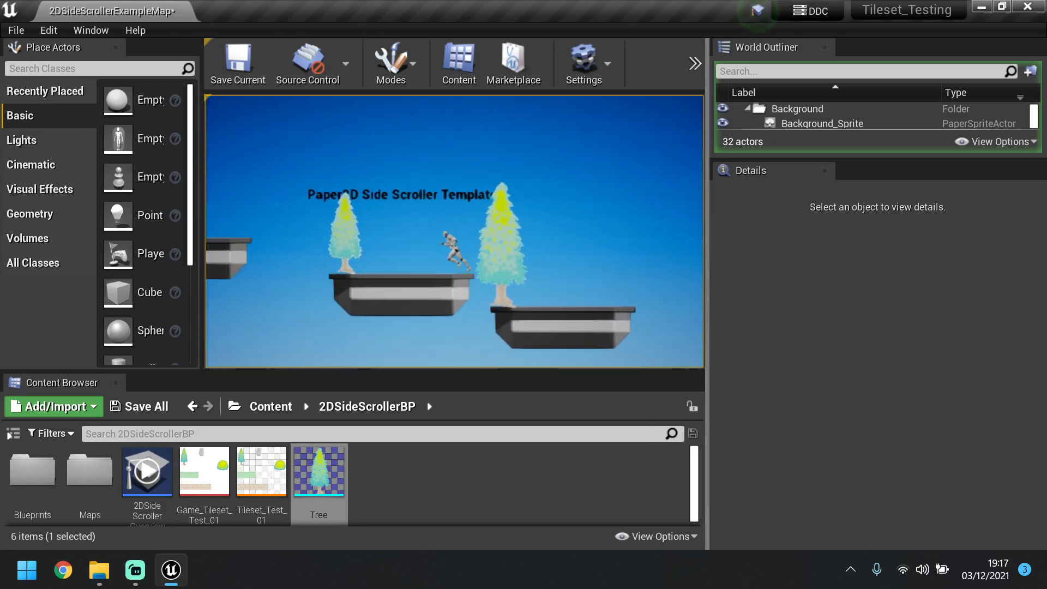
key("a")
key("space")
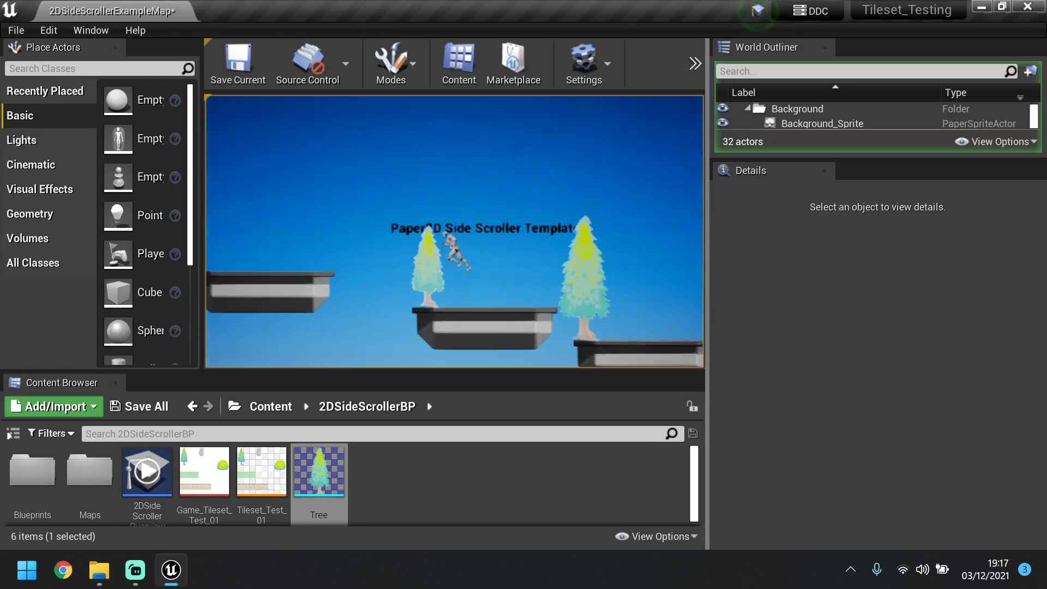
key("d")
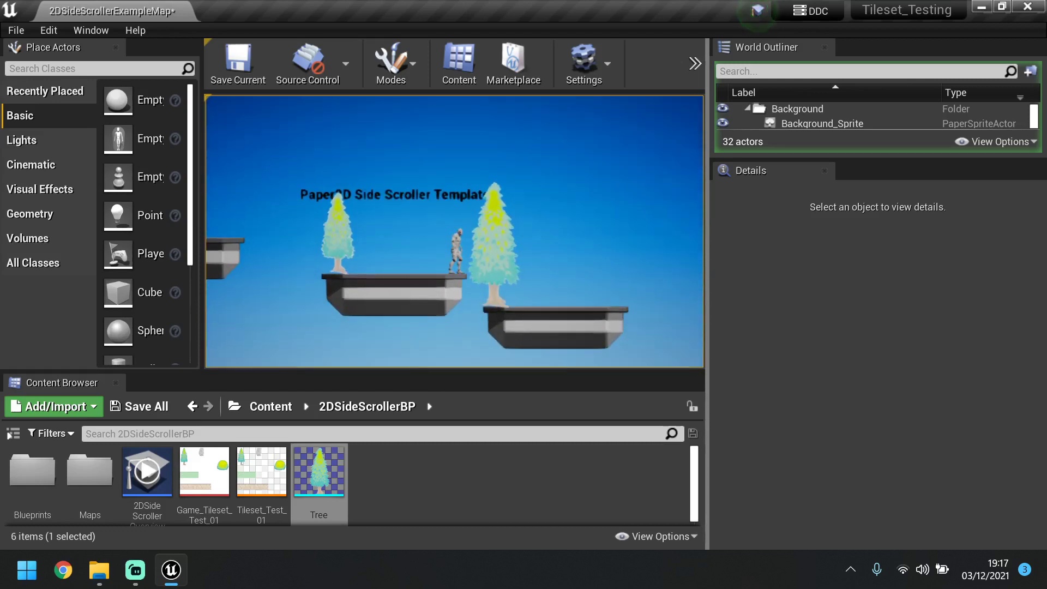
key("Escape")
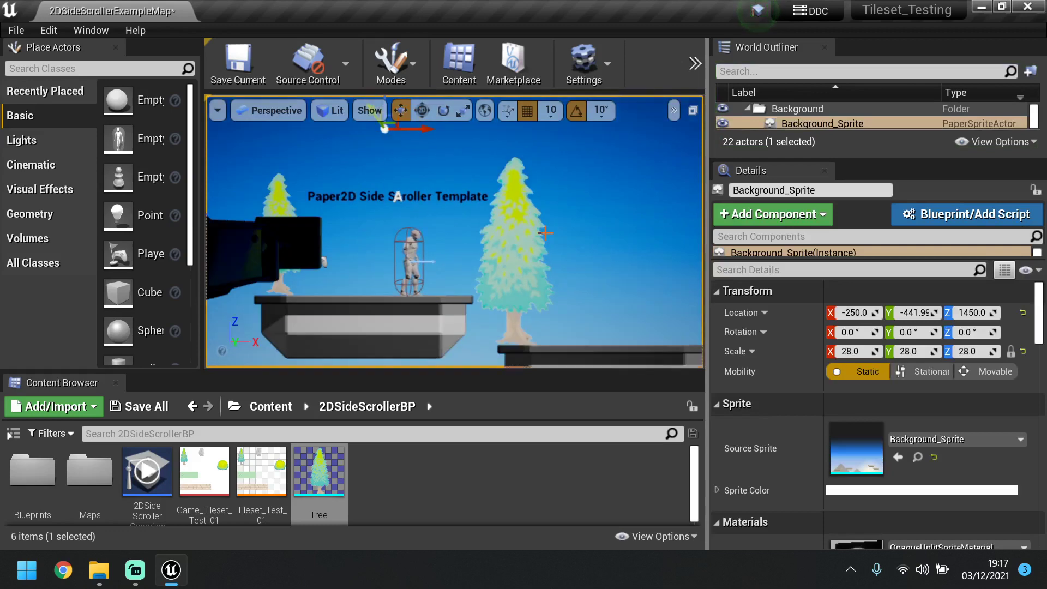
Delete the ledge under the character and the lower neighbouring ledge beneath the larger tree
scroll(545, 233, "down", 1)
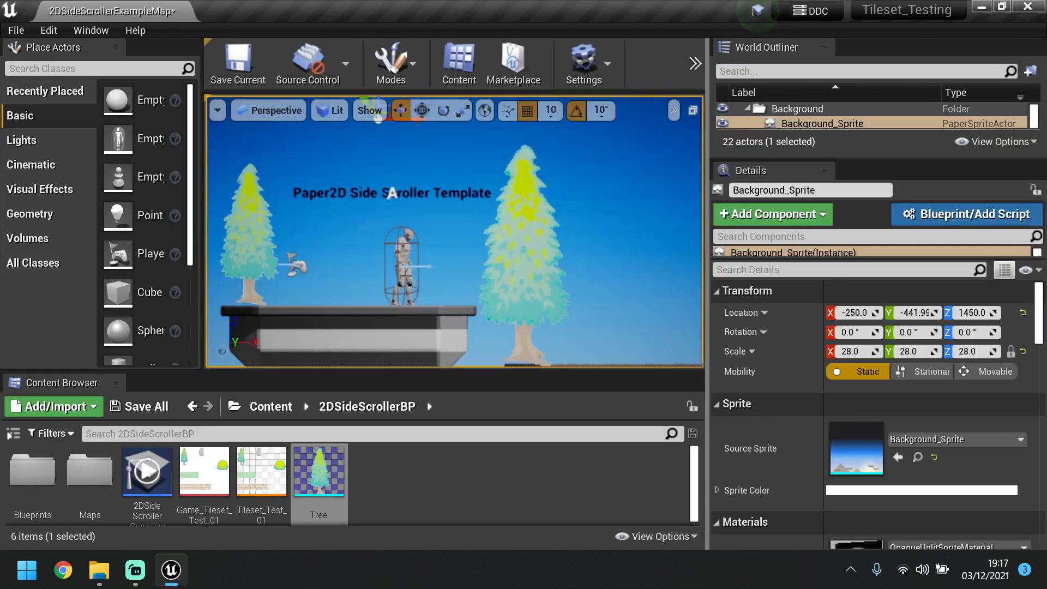
left_click(424, 328)
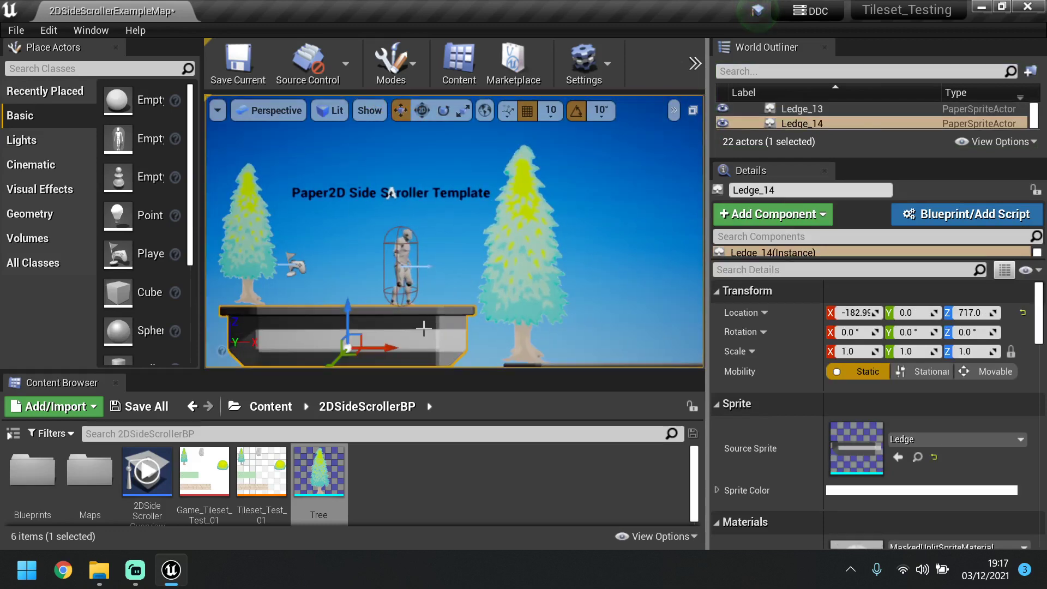
key("Delete")
scroll(424, 328, "down", 2)
left_click(511, 321)
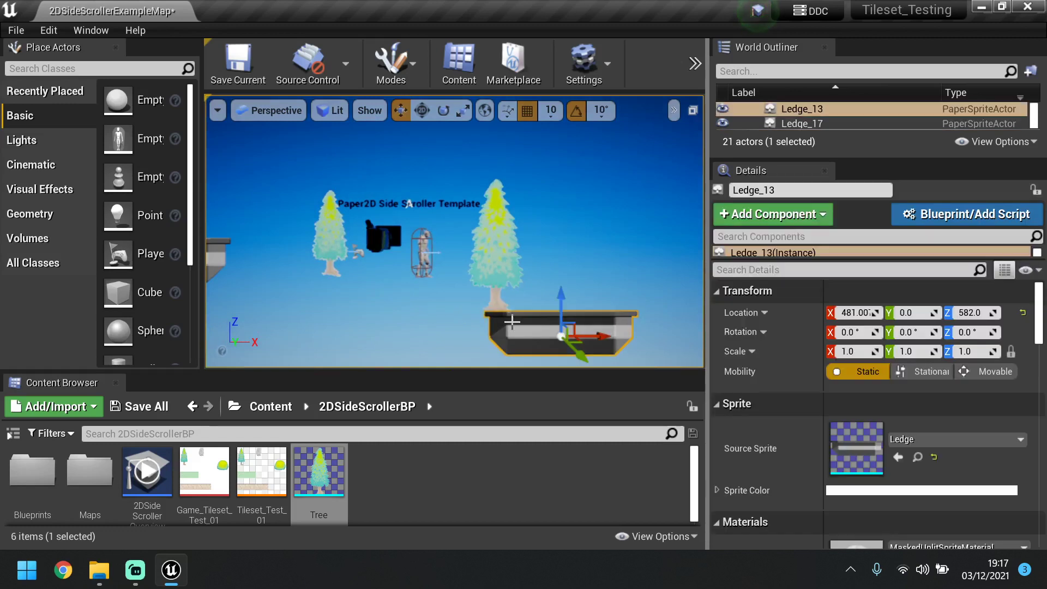
key("Delete")
scroll(458, 306, "up", 3)
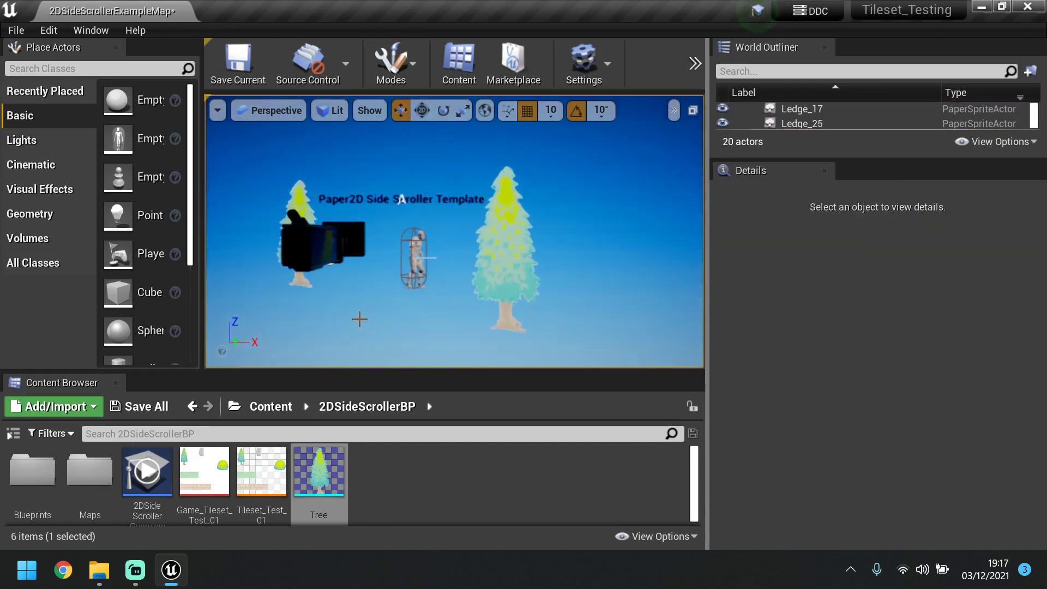
mouse_move(362, 305)
left_mouse_down("alt")
mouse_move(401, 307)
mouse_move(370, 305)
mouse_move(377, 299)
left_mouse_up("alt")
middle_click_drag(377, 299, 389, 304)
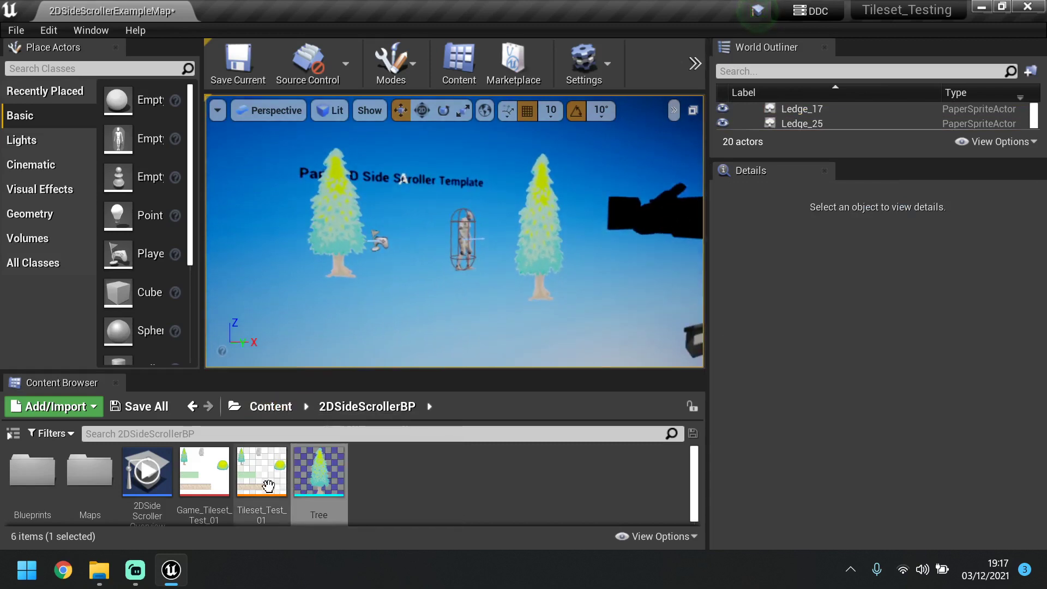
Create a new Paper2D sprite named Path in the 2DSideScrollerBP folder
right_click(400, 482)
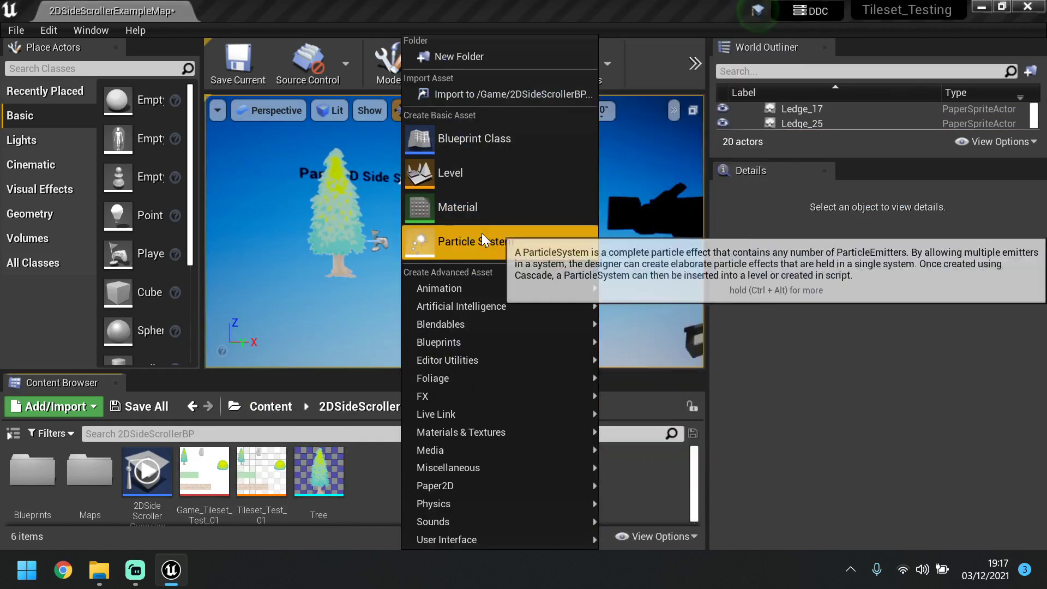
mouse_move(511, 482)
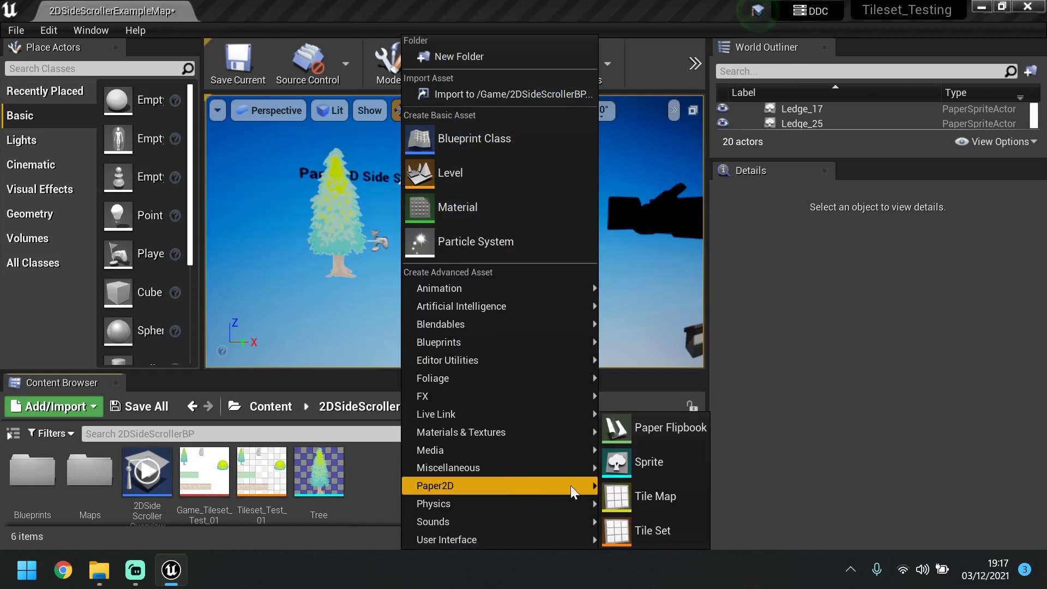
left_click(643, 469)
key("BackSpace")
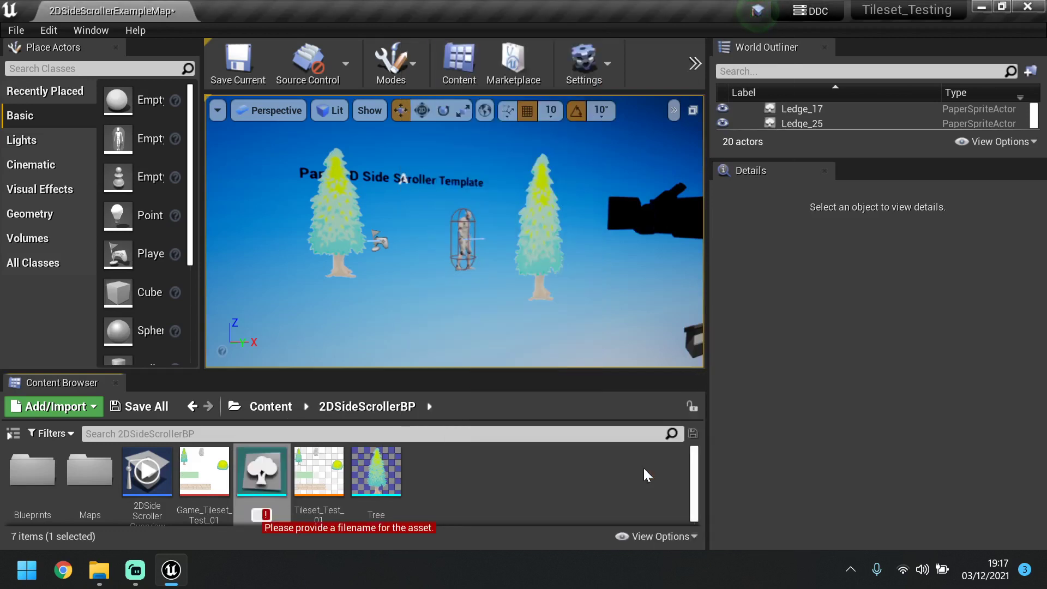
type("Path")
key("Return")
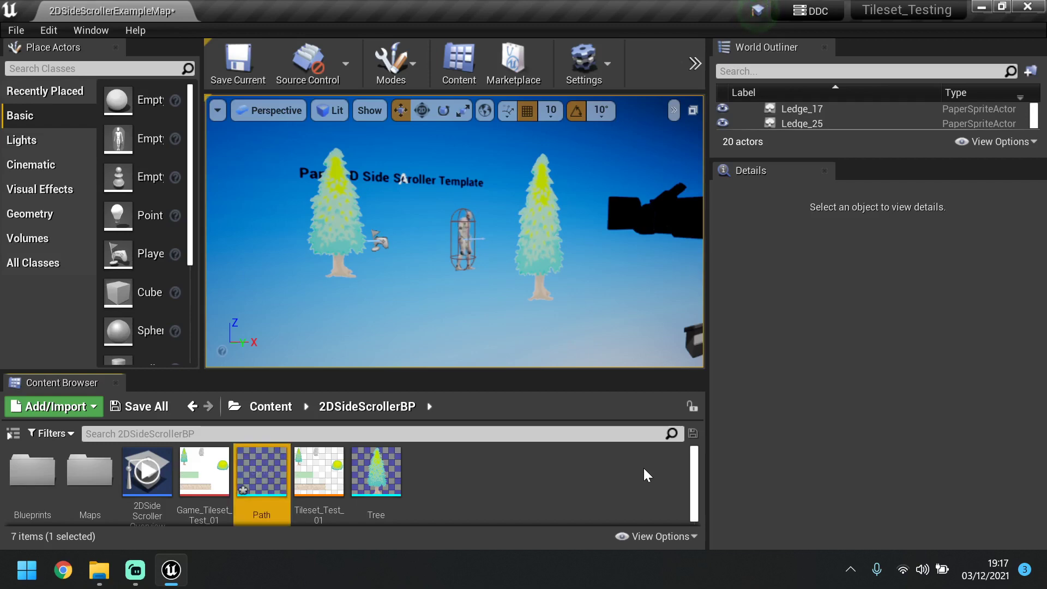
Open the Path sprite and assign Game_Tileset_Test_01 as its source texture
double_click(262, 471)
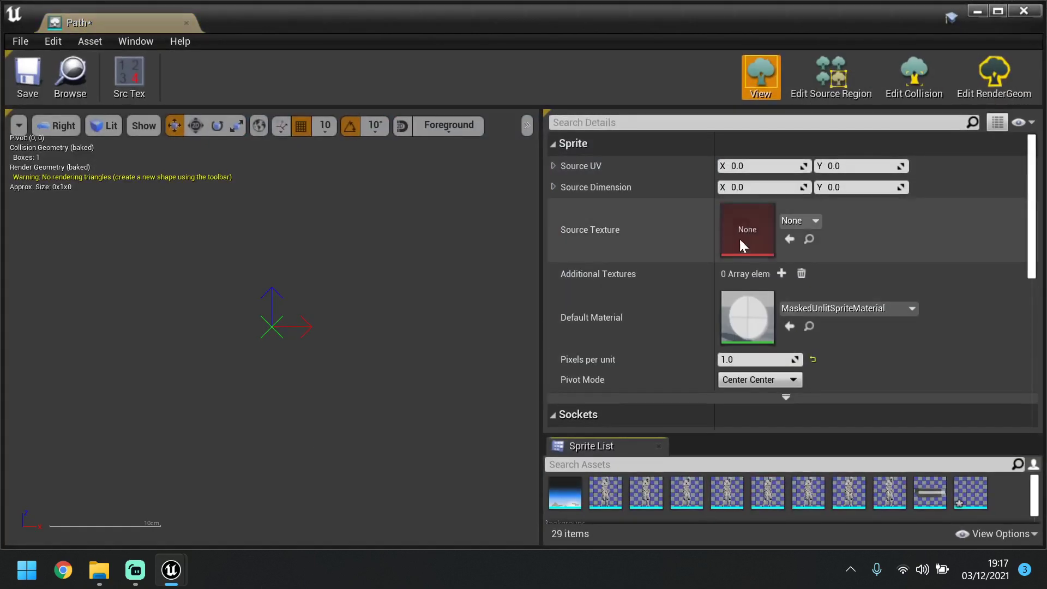
left_click(810, 224)
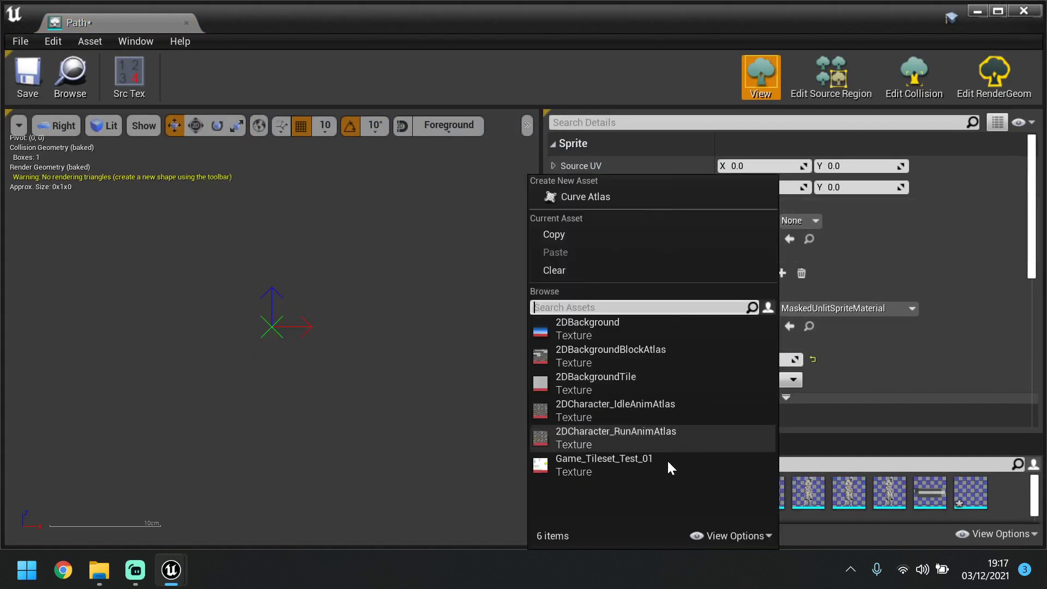
left_click(664, 464)
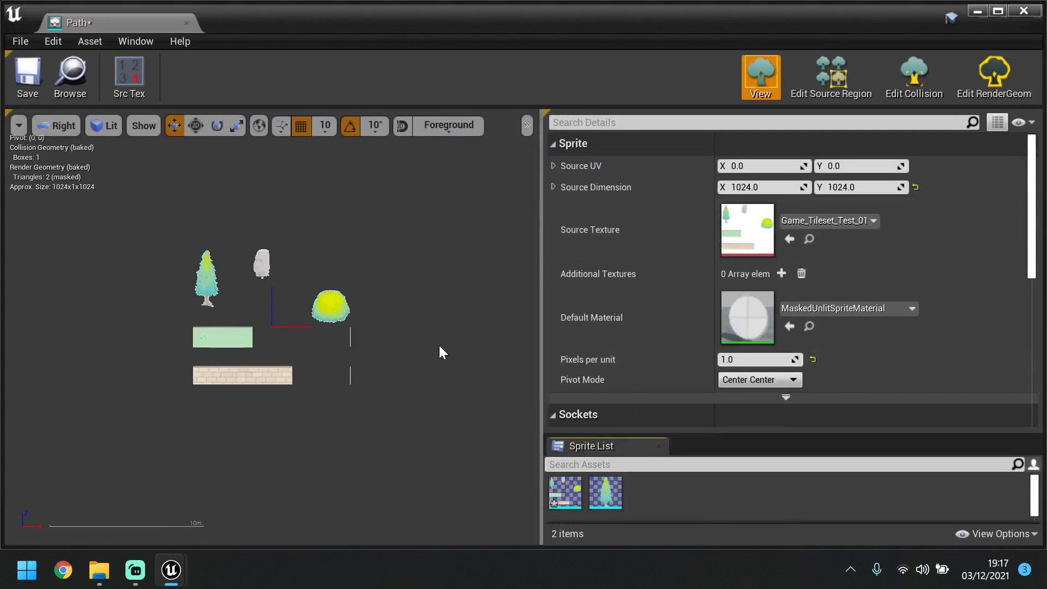
Edit the Path sprite's source region, lowering its upper edge to the top of the brick strip at source Y 770
left_click(829, 62)
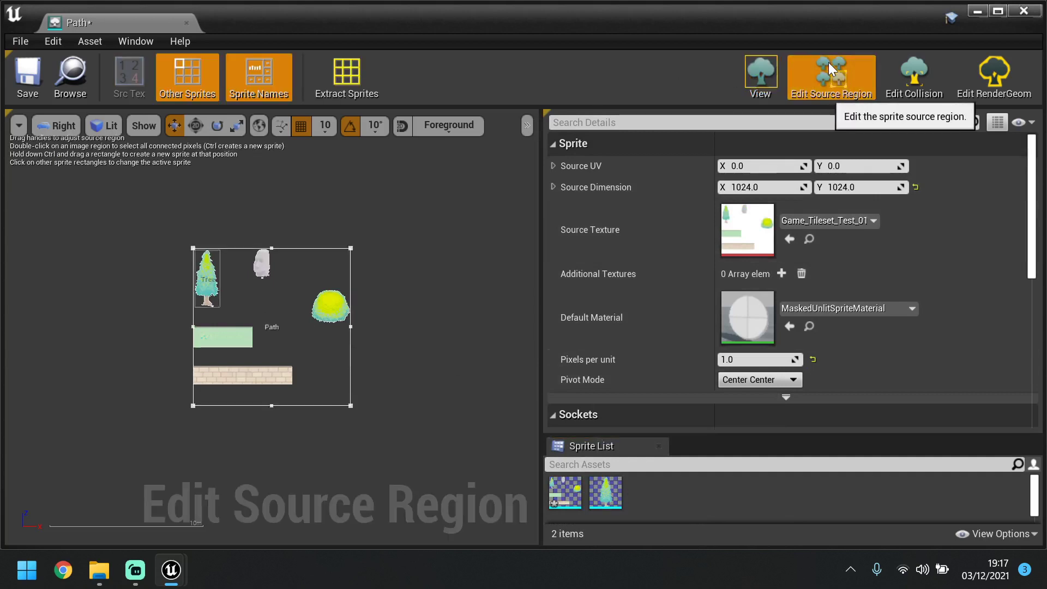
scroll(209, 292, "up", 4)
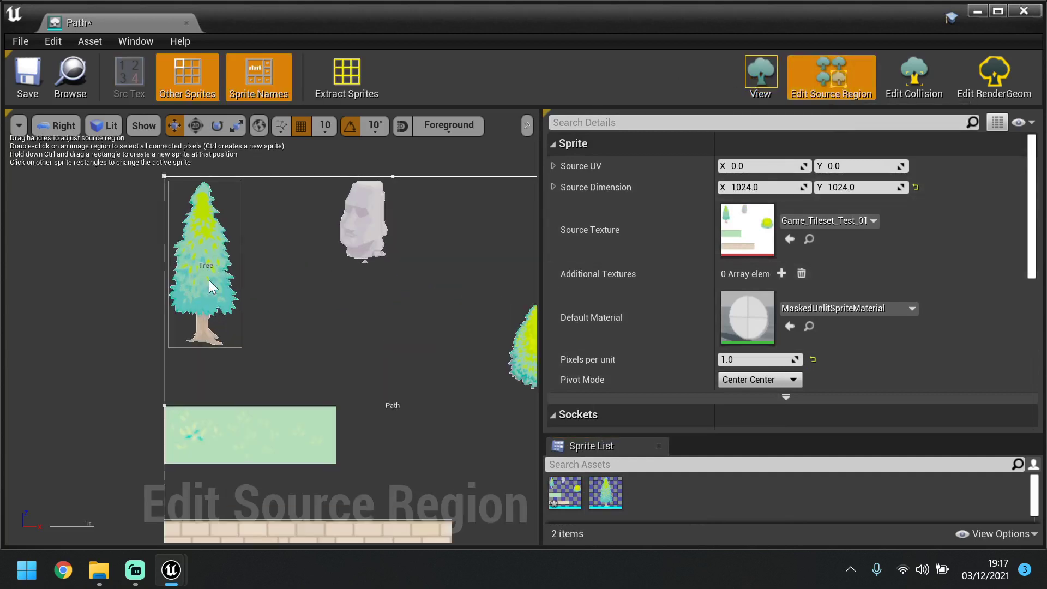
scroll(228, 306, "down", 3)
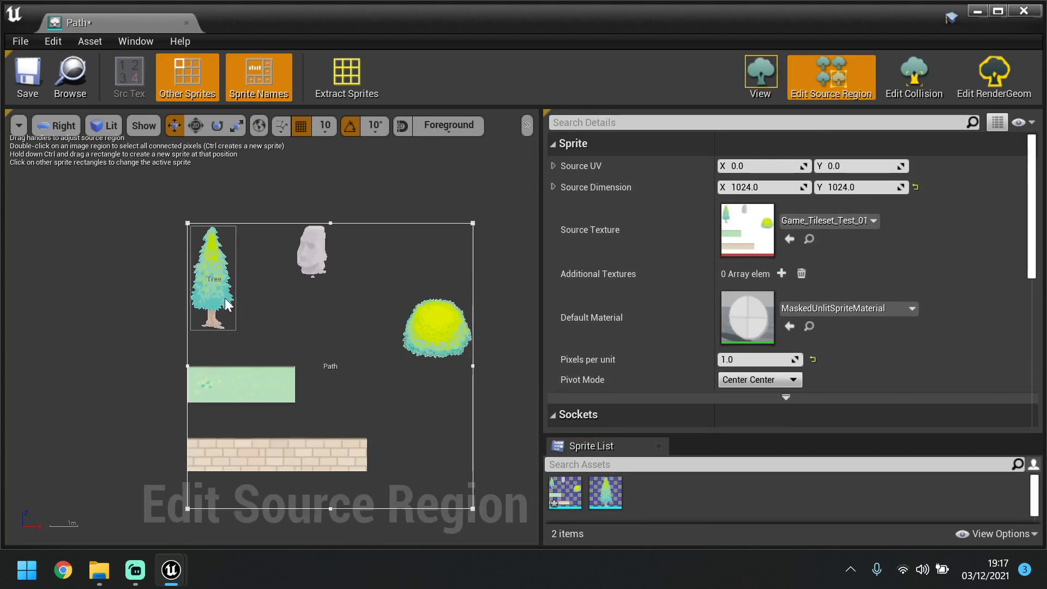
scroll(344, 375, "up", 3)
scroll(341, 367, "down", 2)
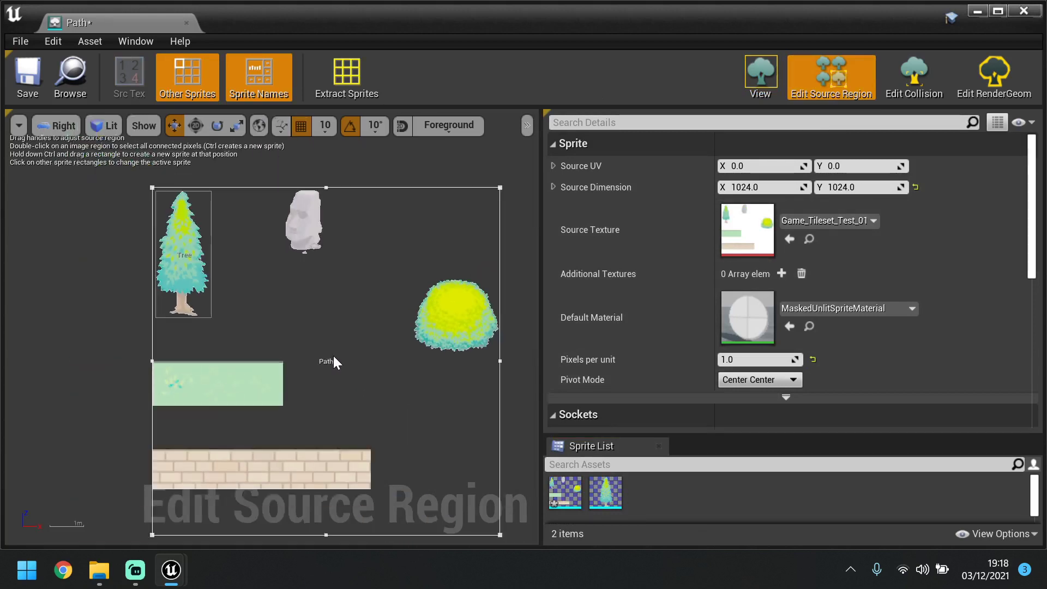
scroll(318, 476, "down", 3)
scroll(305, 467, "up", 2)
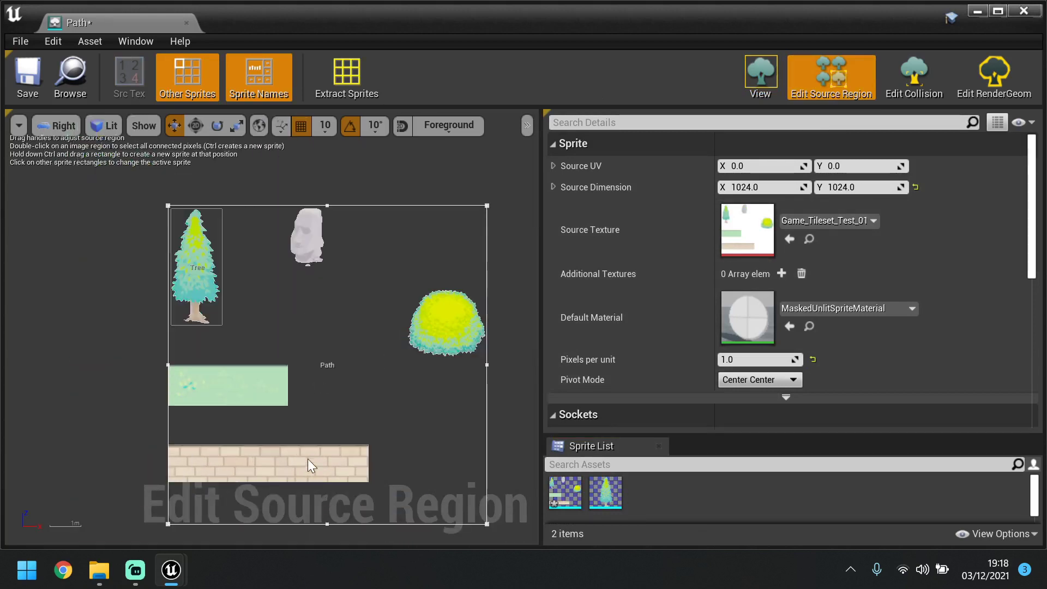
left_click(326, 205)
left_click_drag(326, 179, 327, 417)
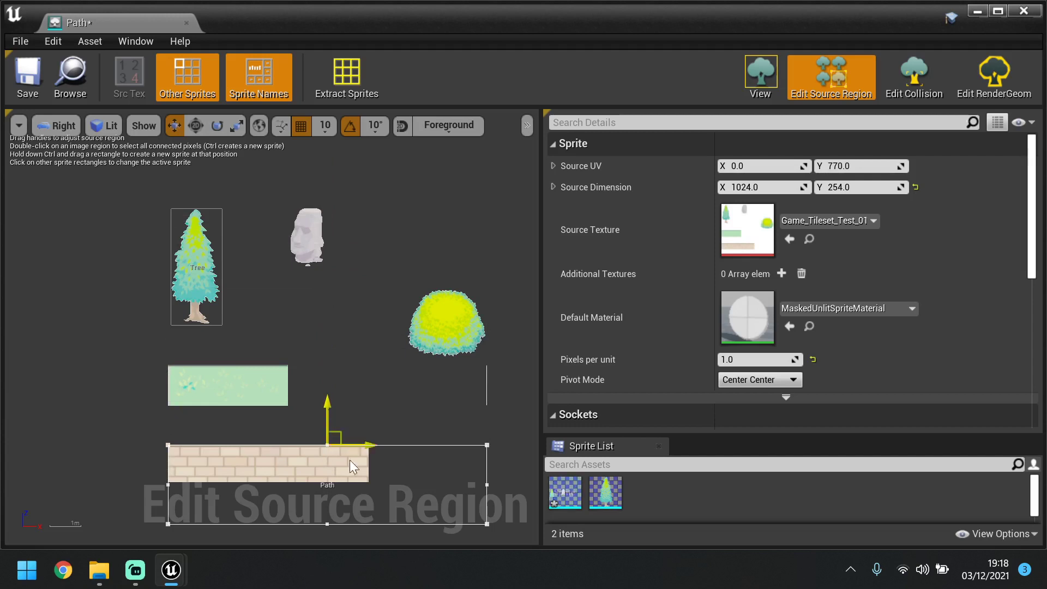
Trim the source region's lower and right edges to the brick strip at 644 × 114, then save and close the sprite
left_click_drag(327, 524, 327, 481)
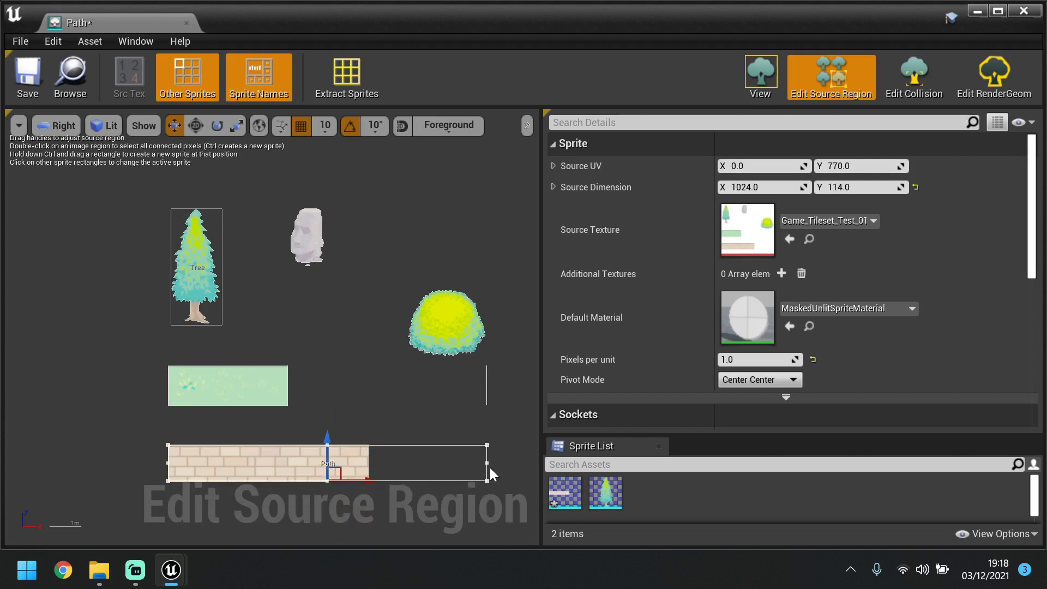
left_click_drag(485, 462, 386, 468)
scroll(313, 477, "up", 4)
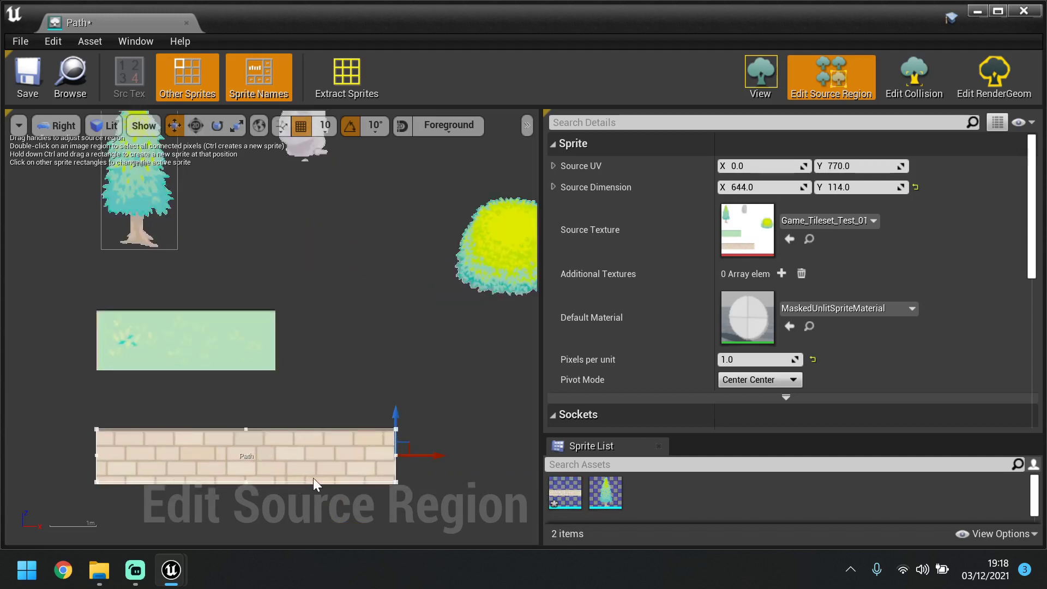
scroll(404, 442, "down", 1)
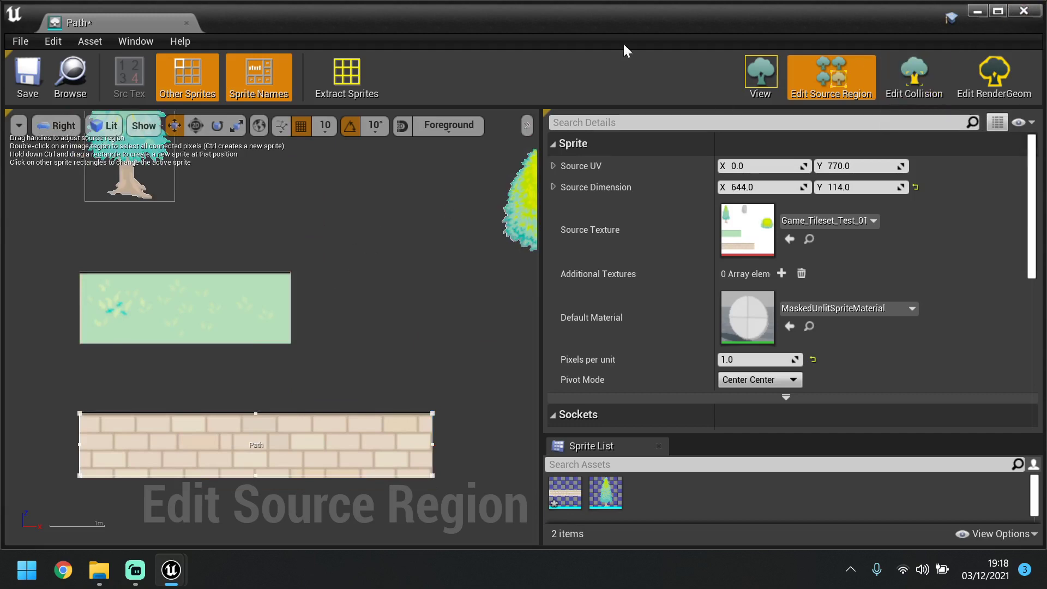
left_click(22, 79)
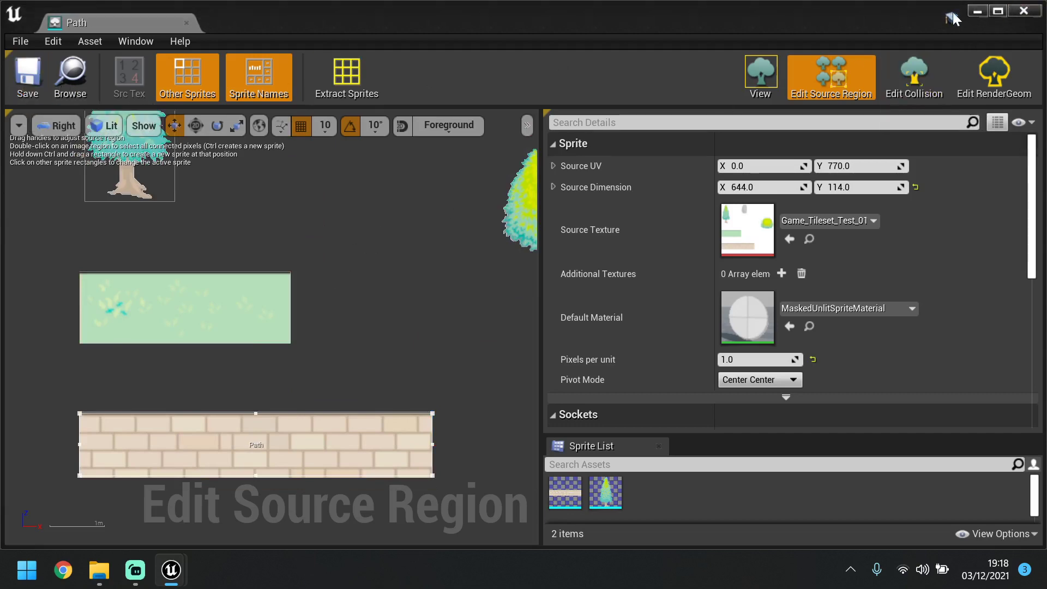
left_click(1010, 11)
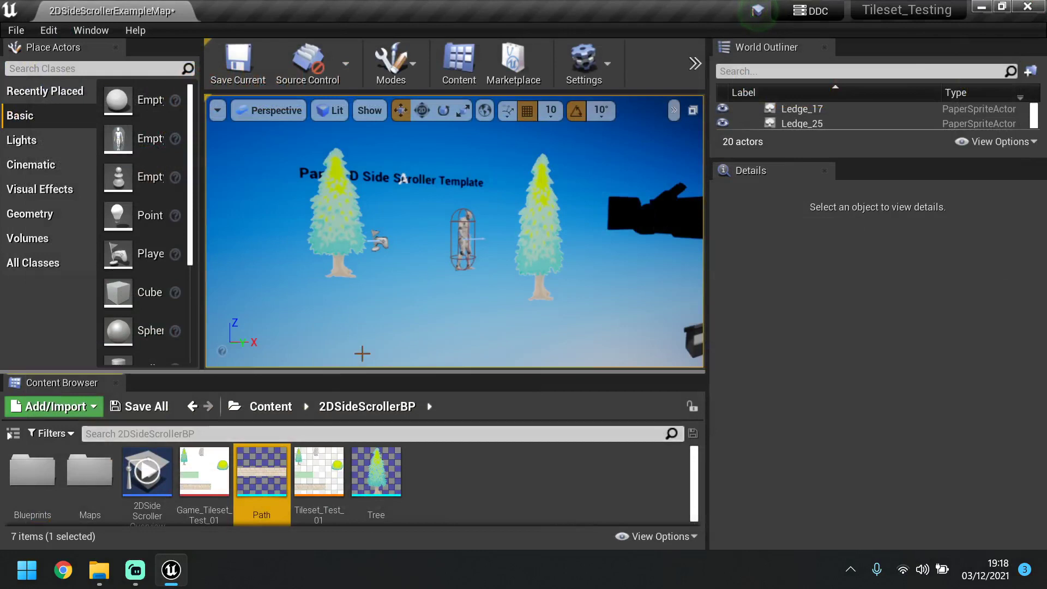
Place the Path sprite in the level below the character, between the trees, at X 10, Y -300, Z 520
left_click_drag(419, 296, 376, 287, "alt")
left_click_drag(262, 471, 439, 318)
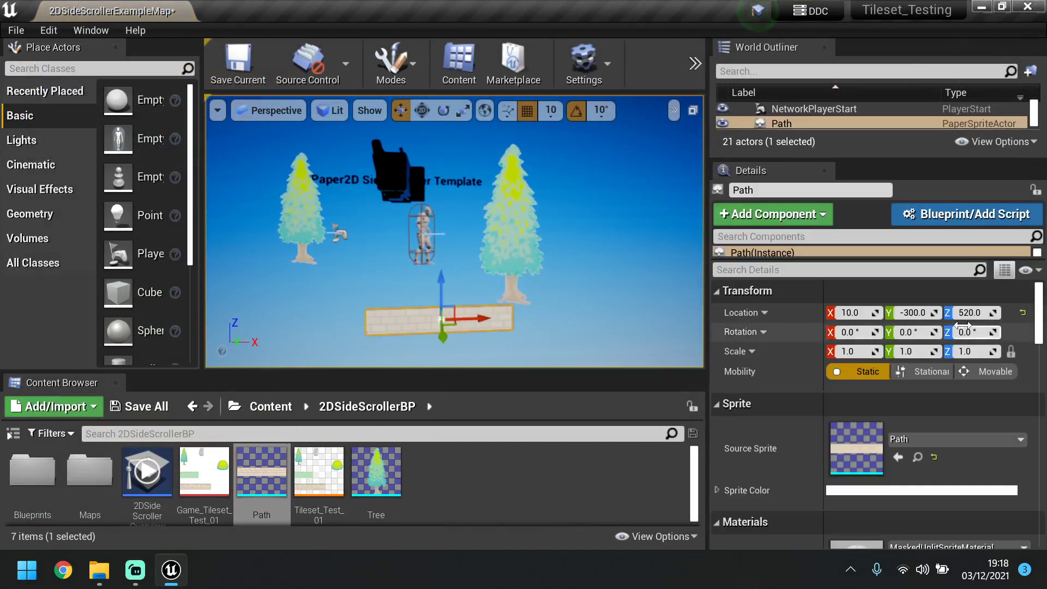
Set the brick path's Y location to 0 and move it directly under the character at X -190, Z 750
left_click(922, 313)
type("0")
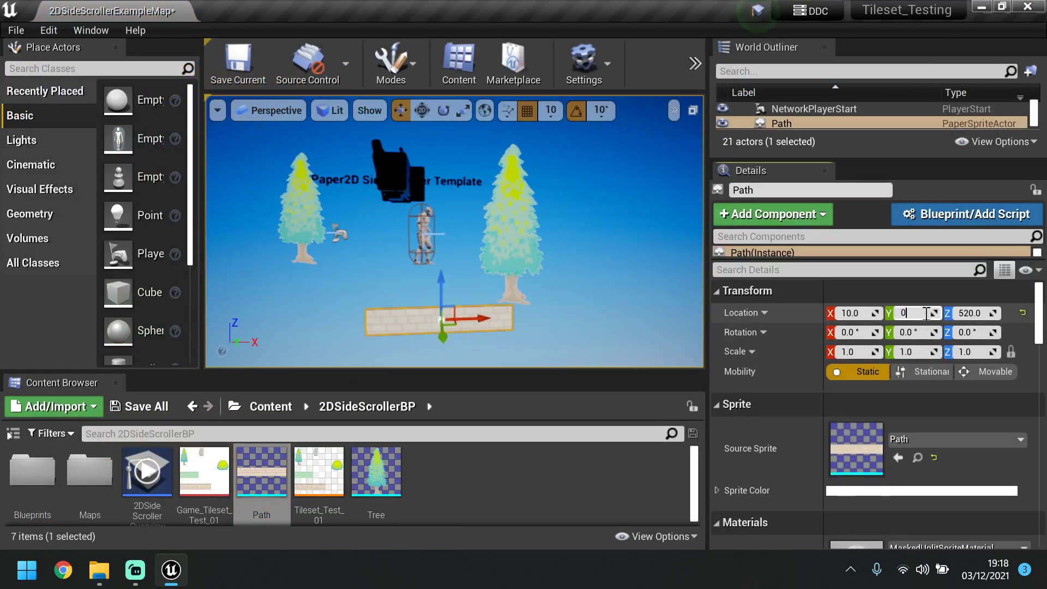
key("Return")
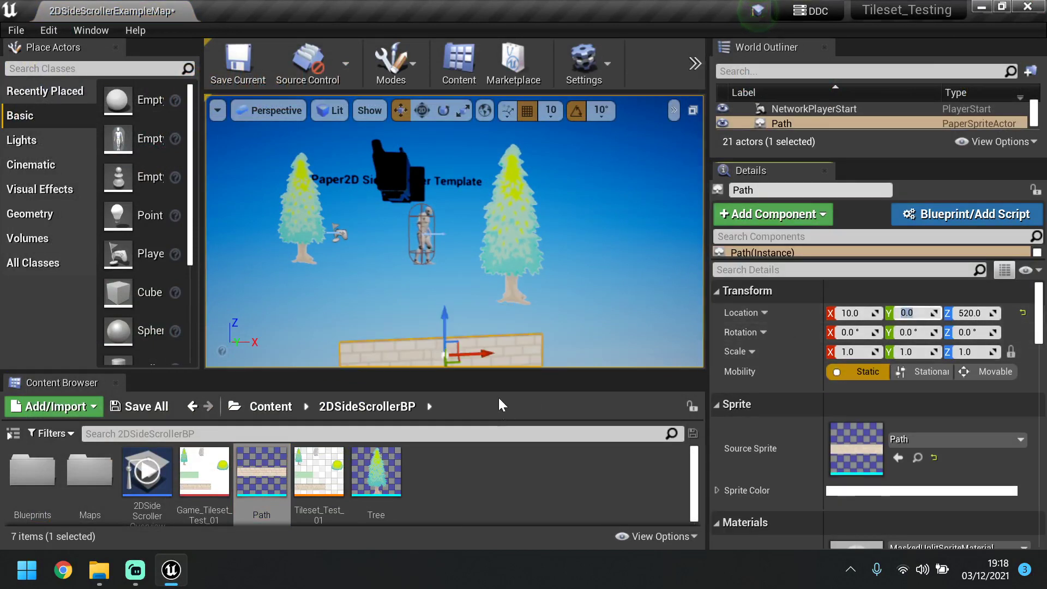
left_click_drag(446, 317, 456, 254)
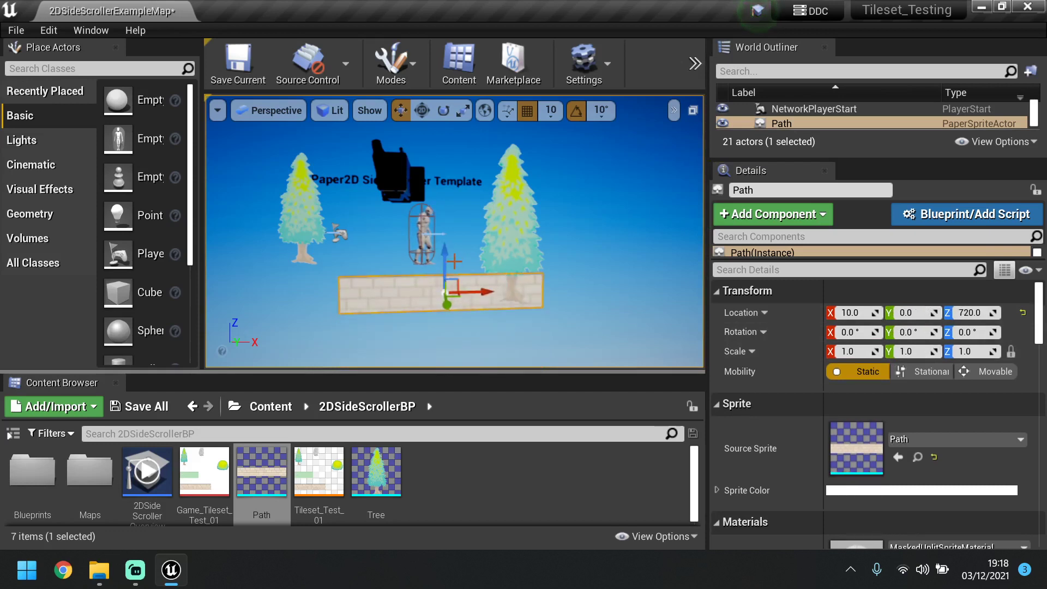
left_click_drag(483, 292, 430, 301)
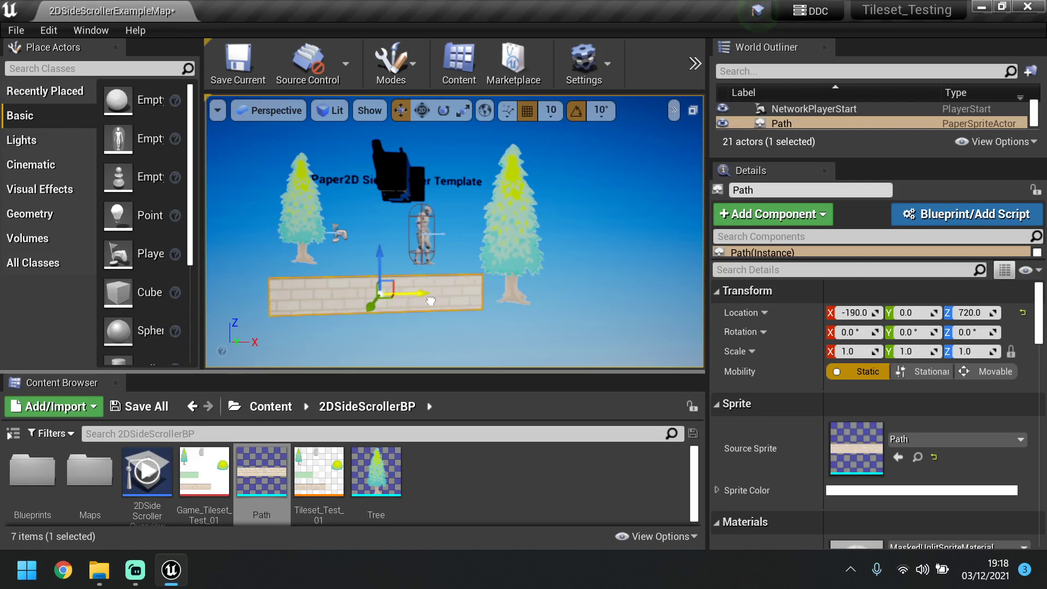
left_click_drag(382, 257, 383, 248)
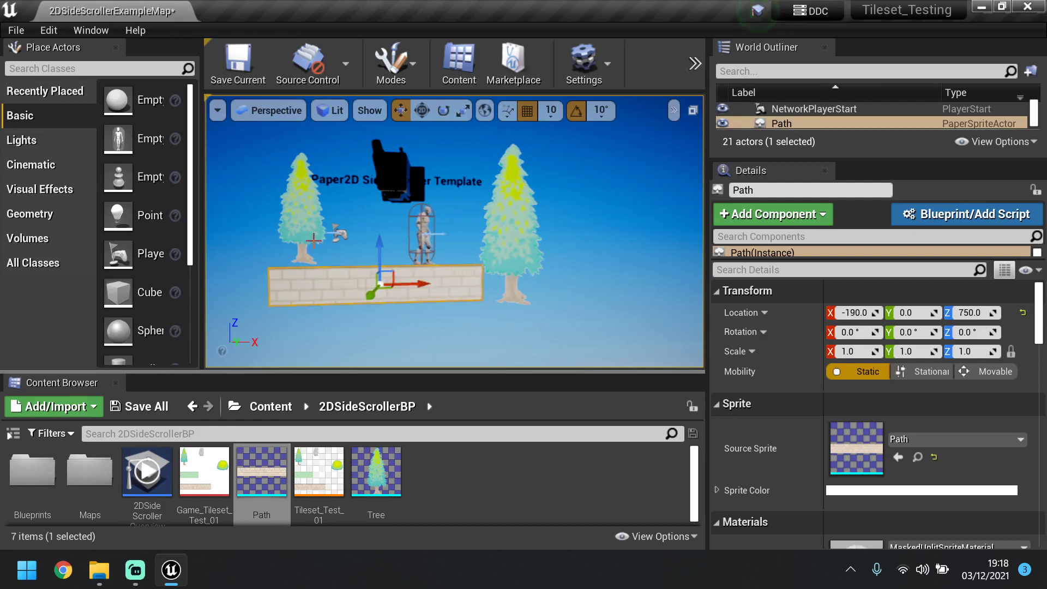
left_click(310, 215)
left_click(370, 284)
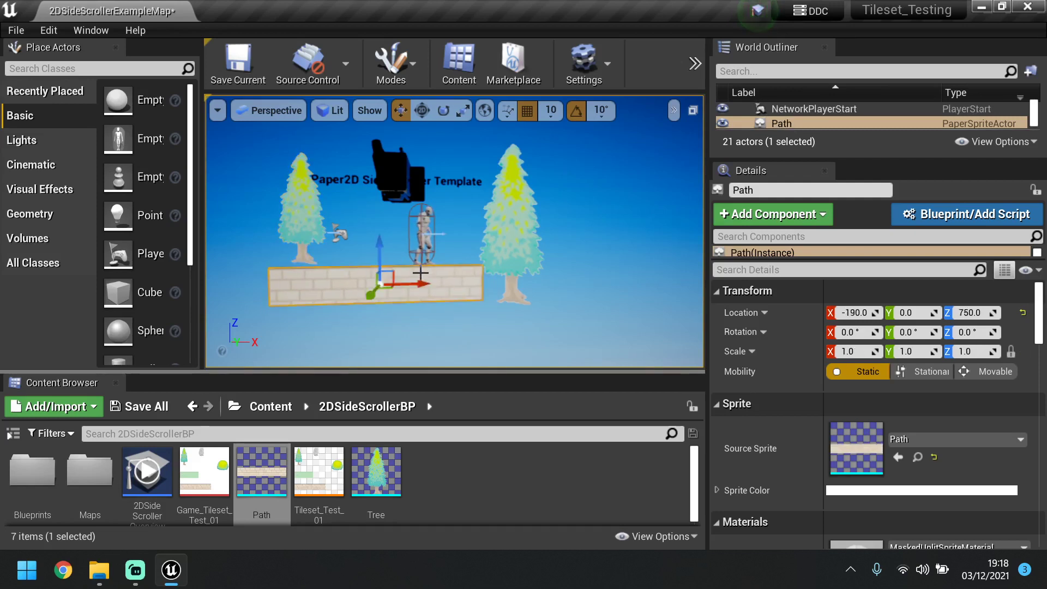
Duplicate the brick path and place the copy one level lower beneath the larger tree, starting where the first path ends
left_click_drag(424, 287, 481, 286, "shift")
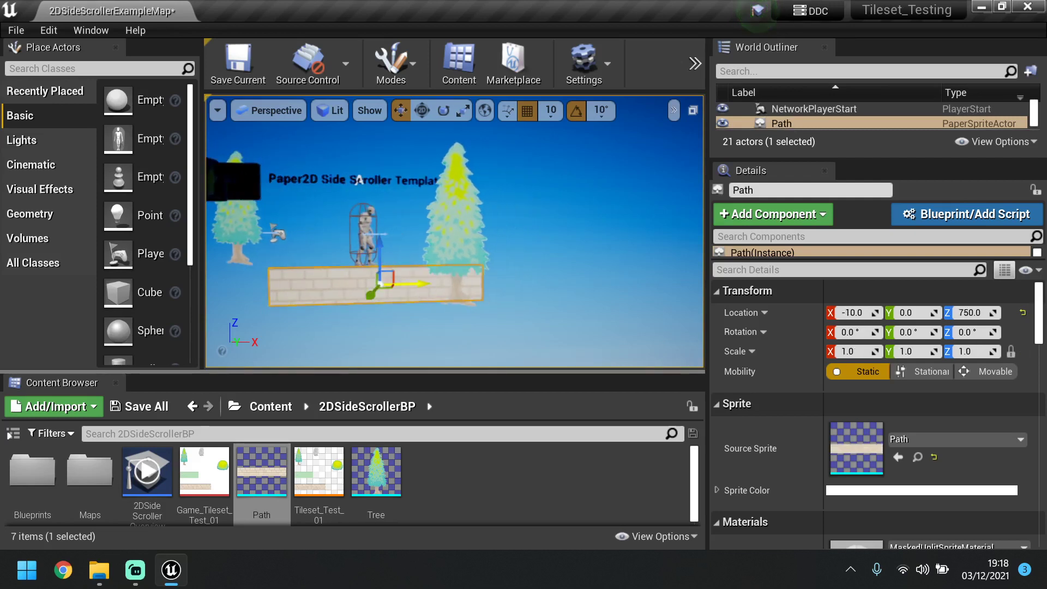
key("ctrl+z")
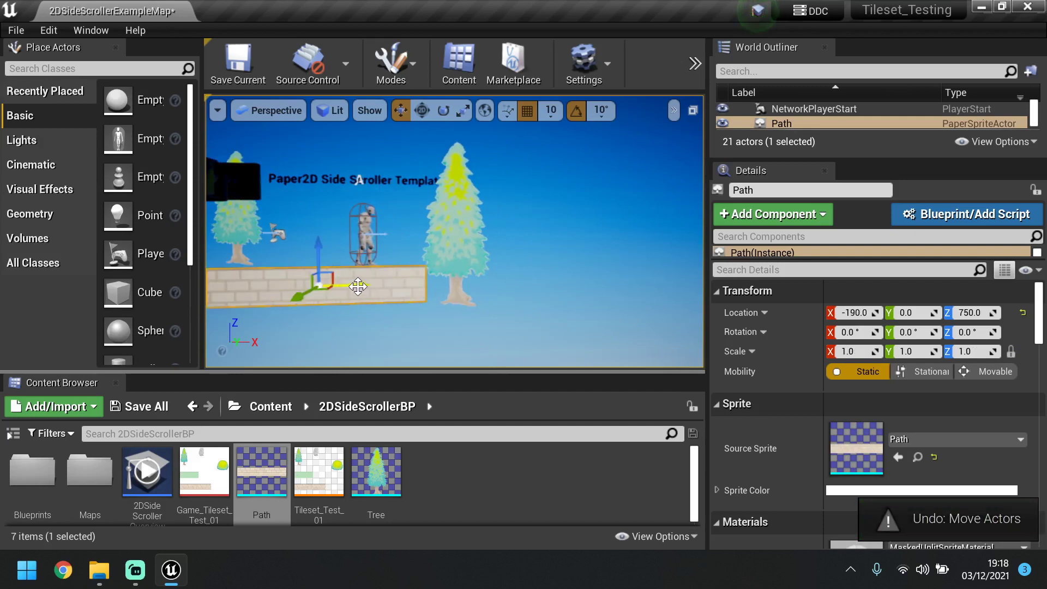
left_click_drag(365, 284, 530, 277, "alt")
left_click(534, 269)
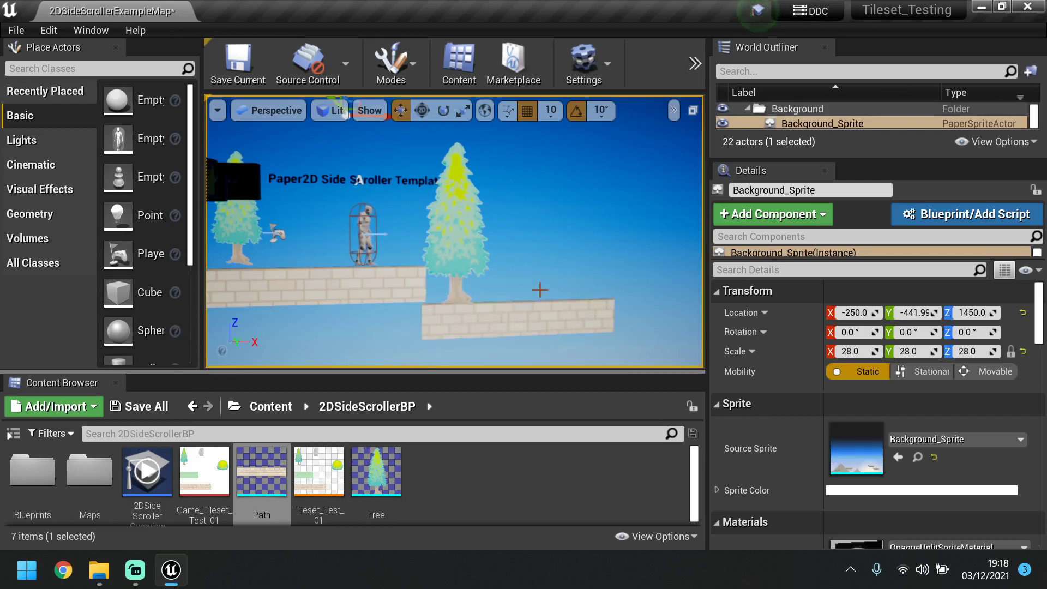
left_click(518, 315)
Duplicate the lower brick path and slide the copy along X to the opposite side of the upper path, at X -820, Z 630
left_click(237, 232)
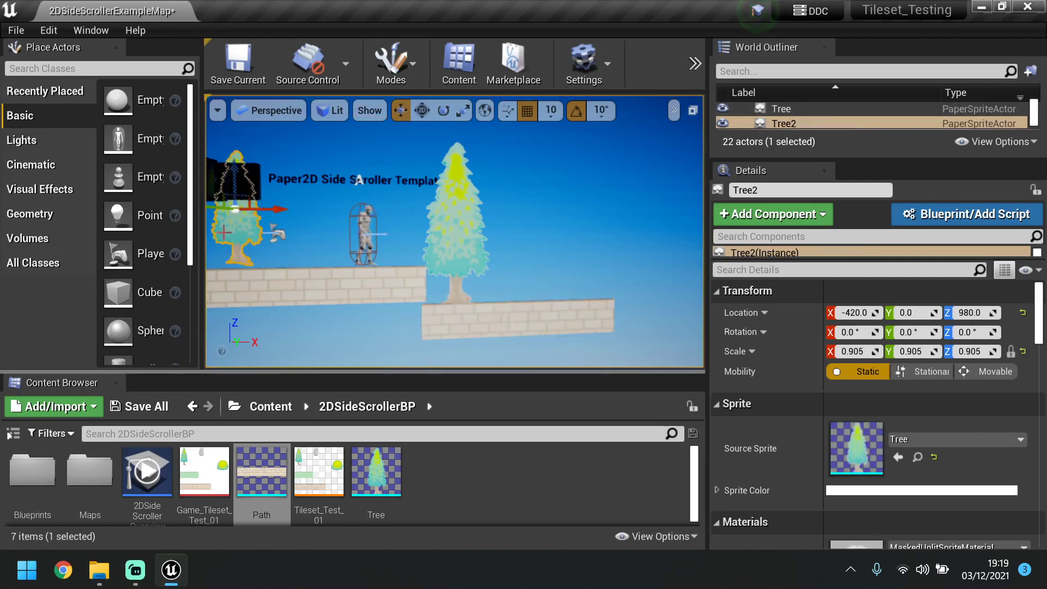
middle_click_drag(367, 249, 305, 260)
right_click_drag(600, 303, 608, 303)
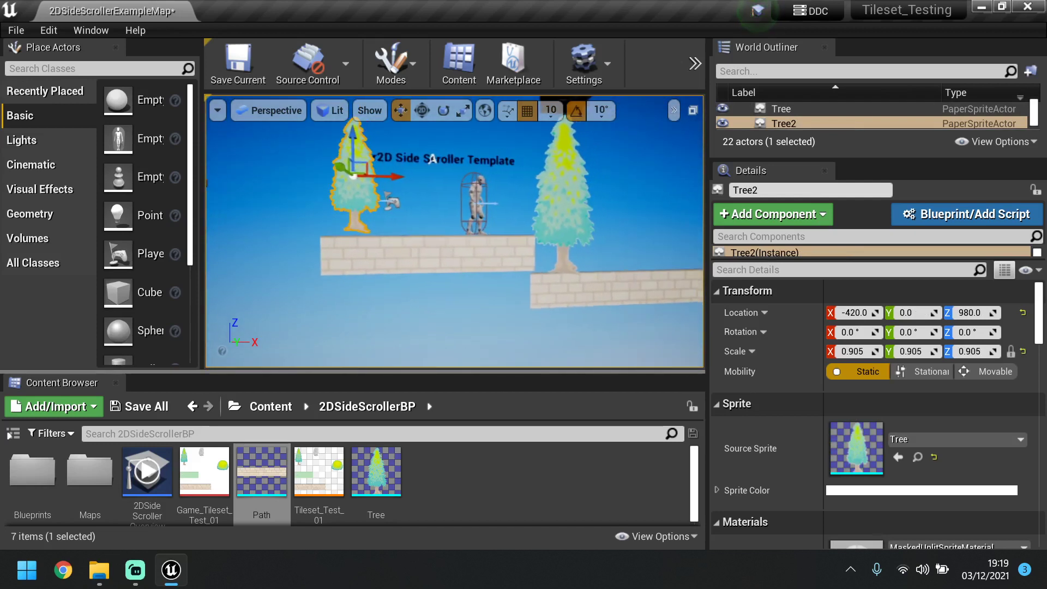
left_click(627, 278)
left_click_drag(627, 290, 253, 319)
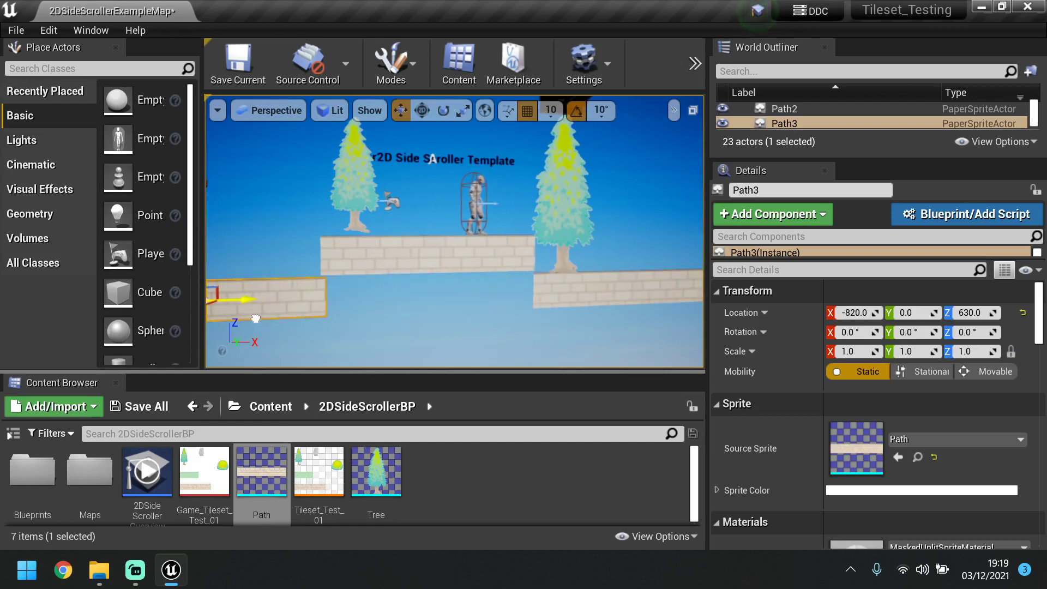
scroll(397, 335, "down", 2)
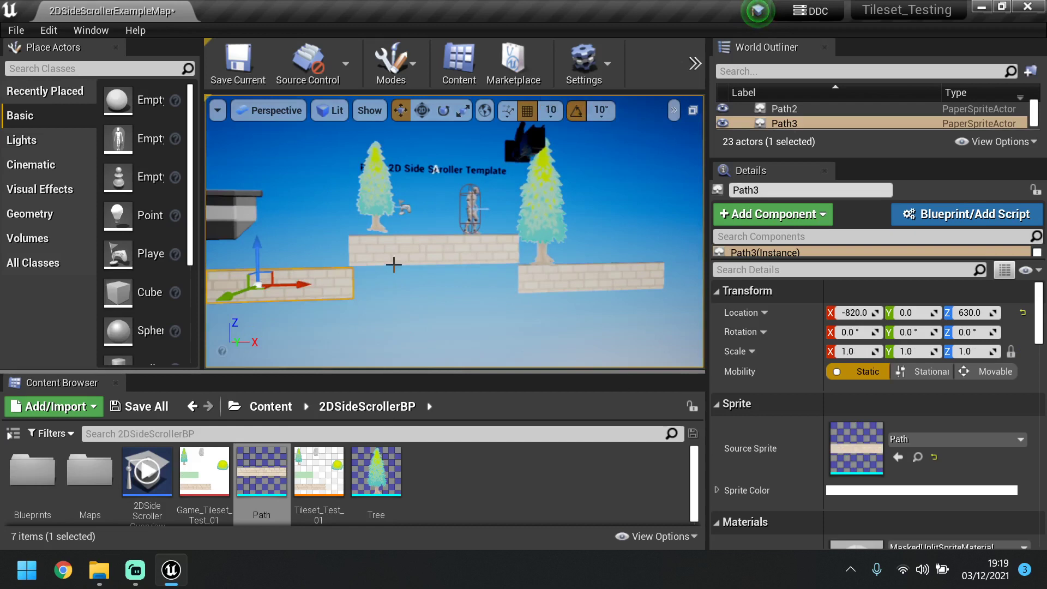
Move the smaller tree to X -740 and lower it onto its brick path, and move the larger tree to X 710
left_click(369, 186)
left_click_drag(408, 186, 317, 184)
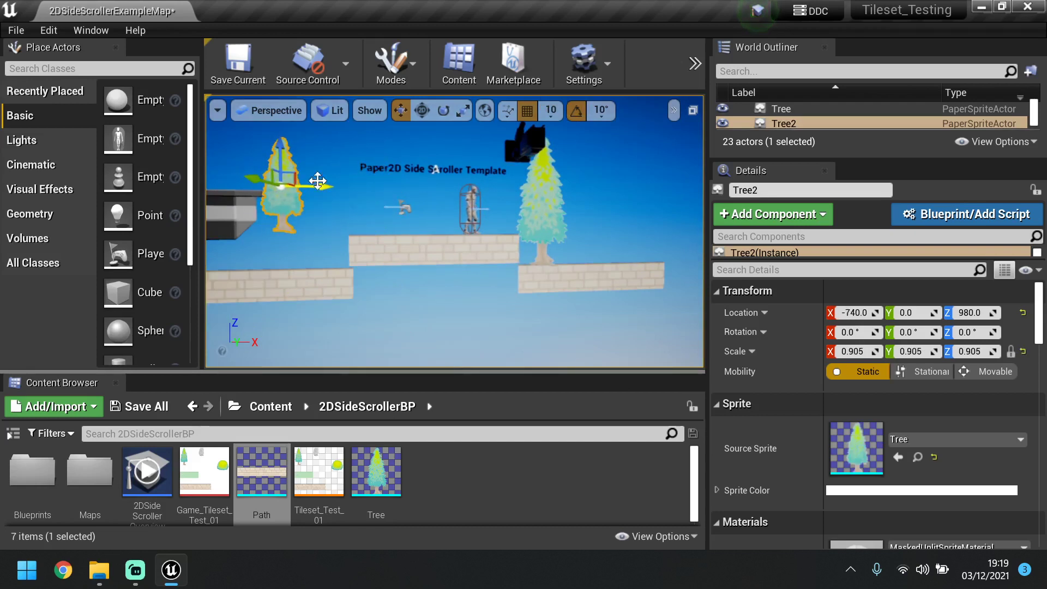
left_click_drag(284, 141, 290, 185)
left_click(539, 193)
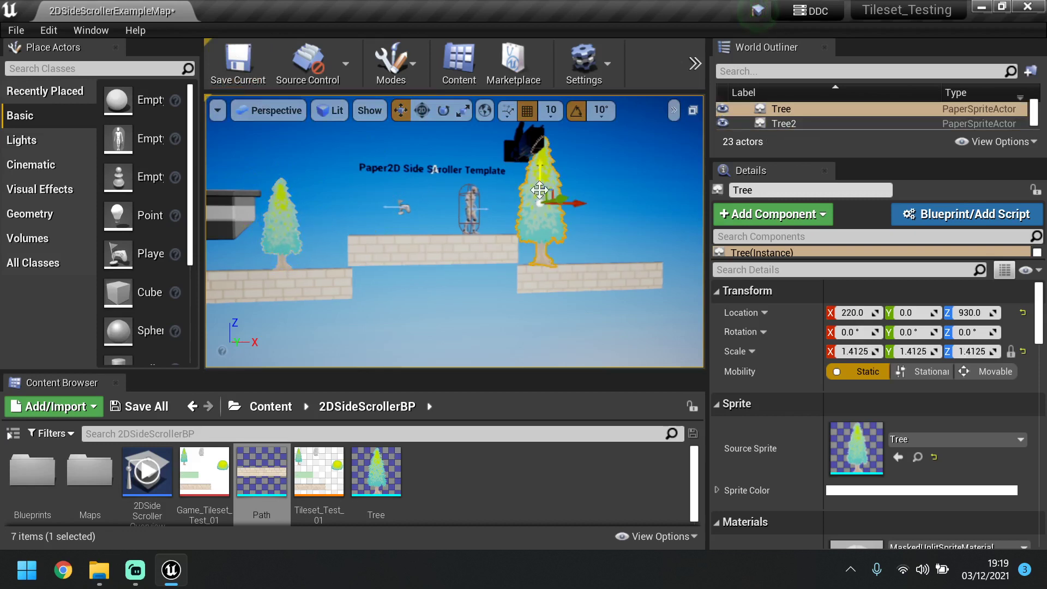
left_click_drag(575, 201, 686, 201)
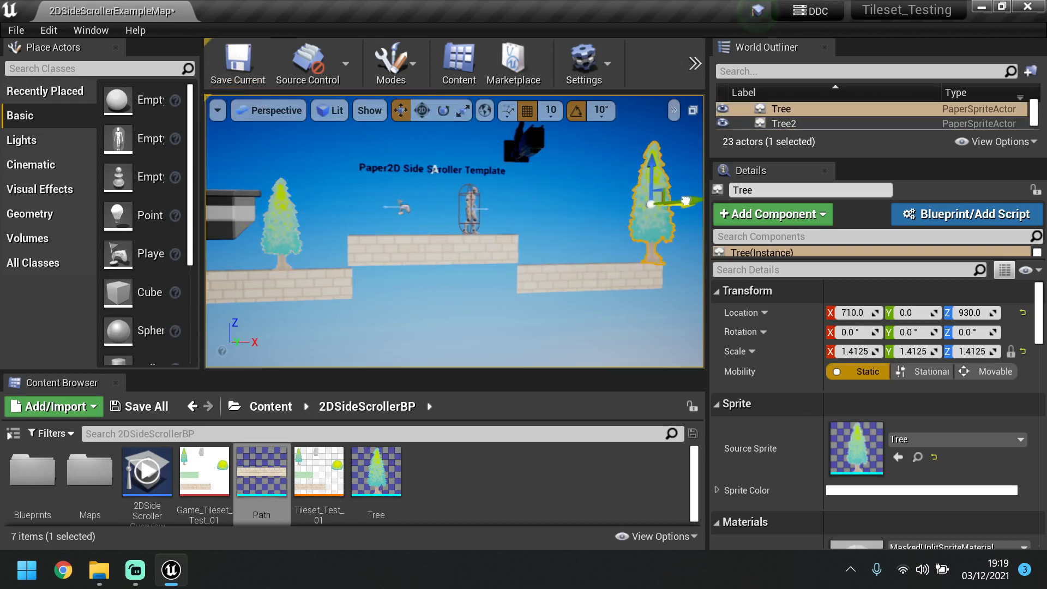
left_click(488, 325)
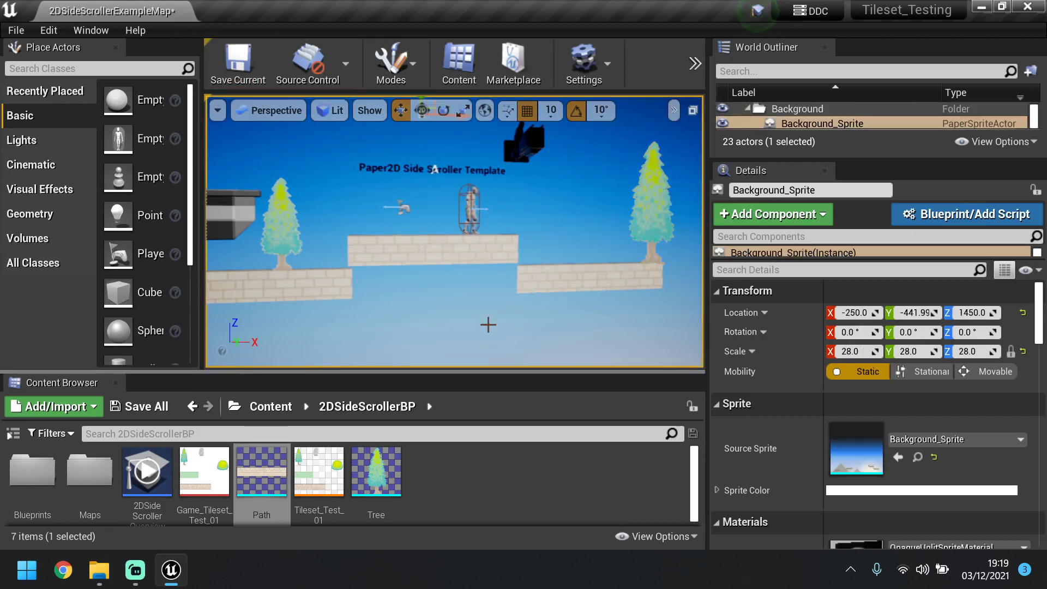
left_click_drag(494, 254, 504, 254, "alt")
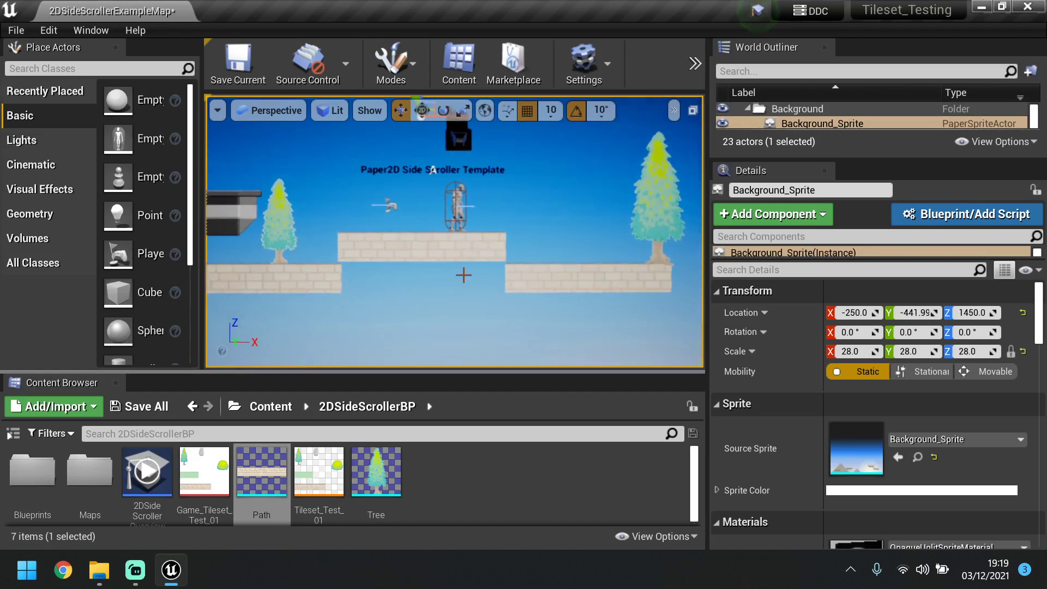
Create a new Paper2D sprite in the 2DSideScrollerBP folder and name it Stone_Head
left_click(427, 476)
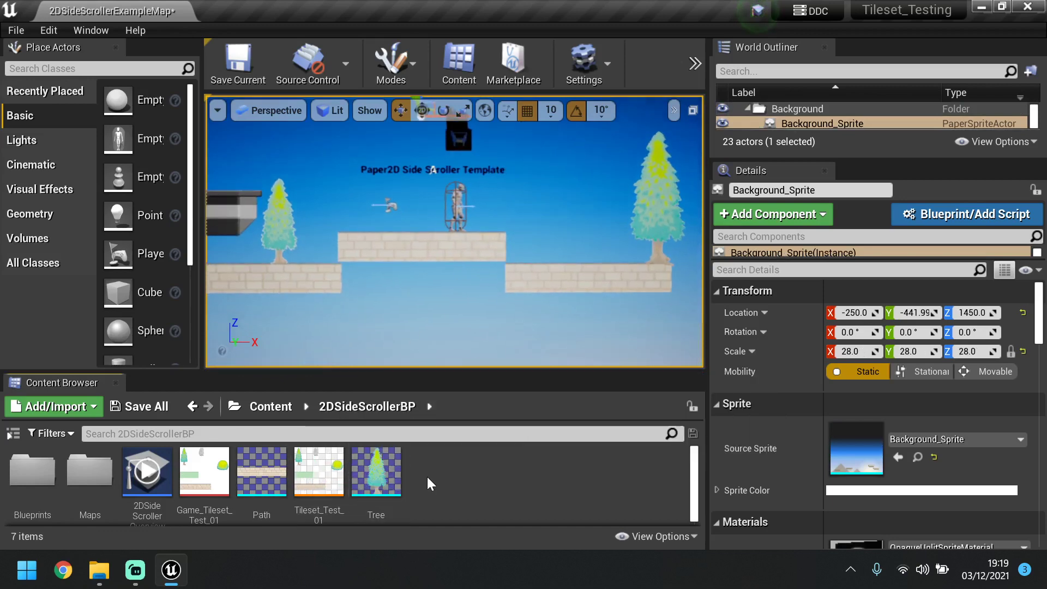
right_click(427, 476)
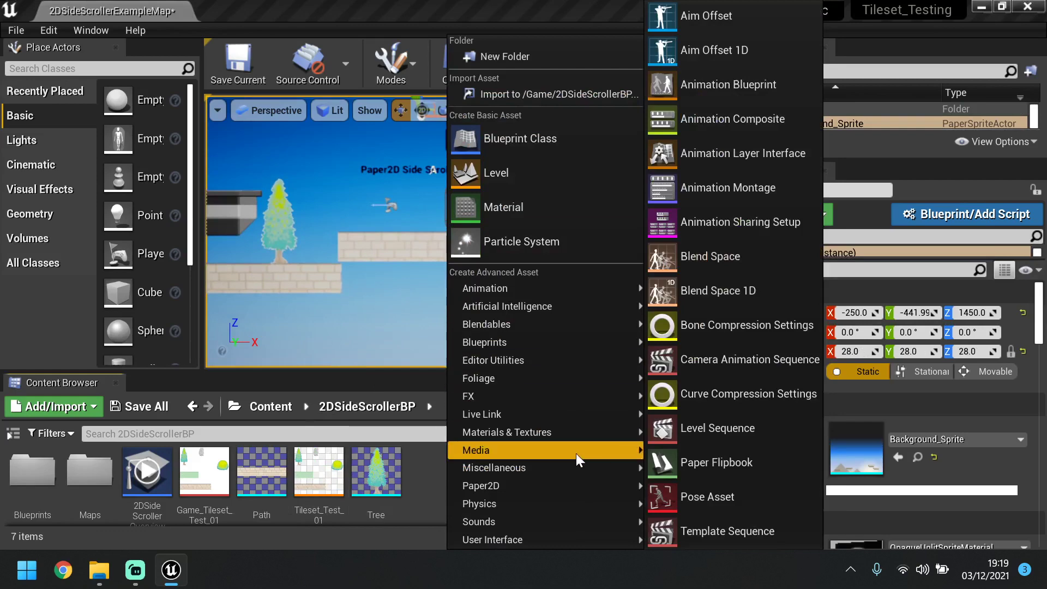
mouse_move(632, 487)
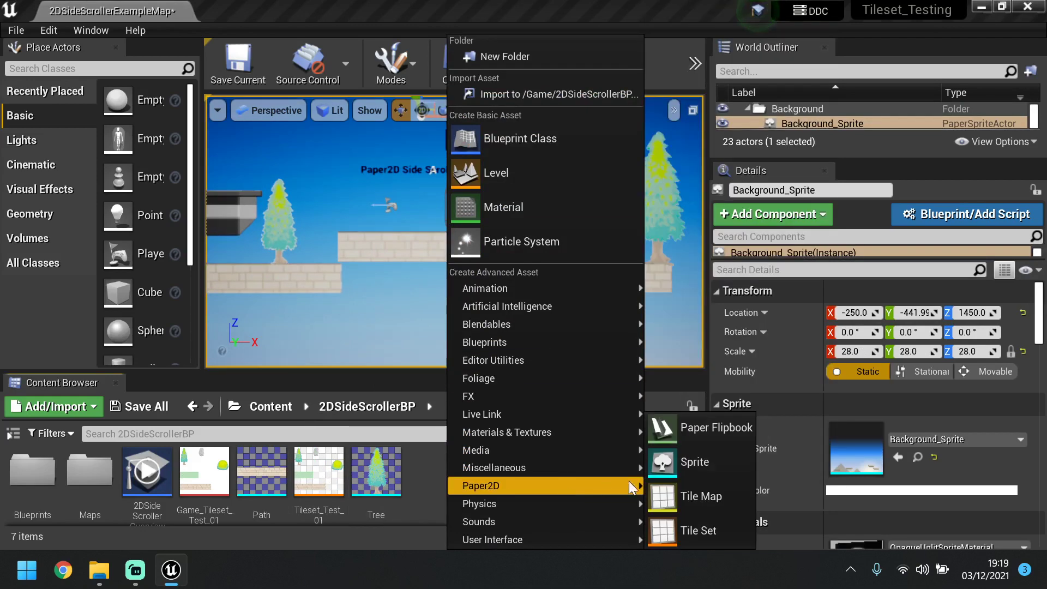
left_click(666, 469)
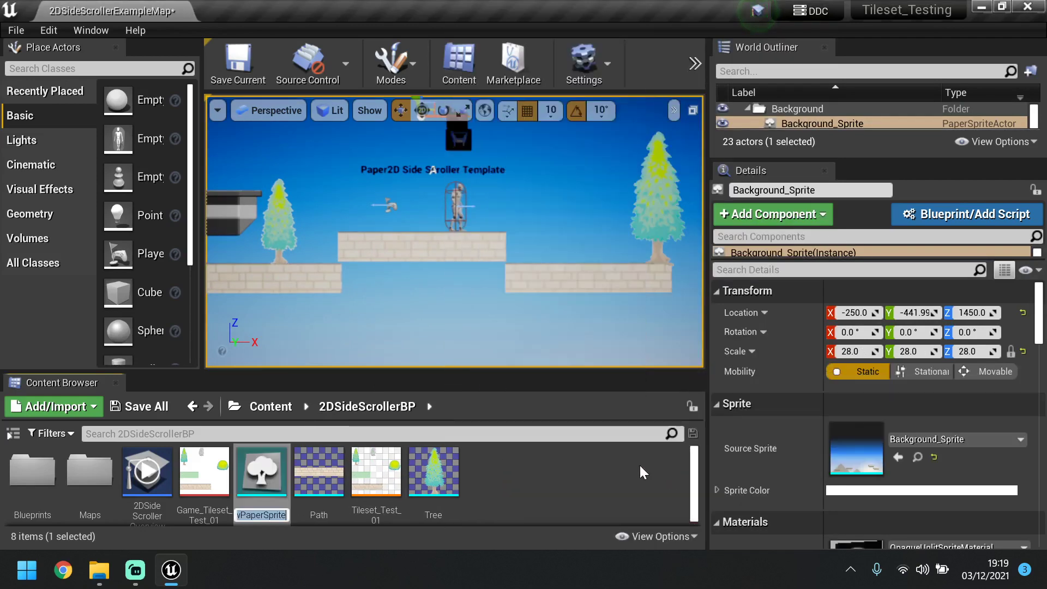
type("Head")
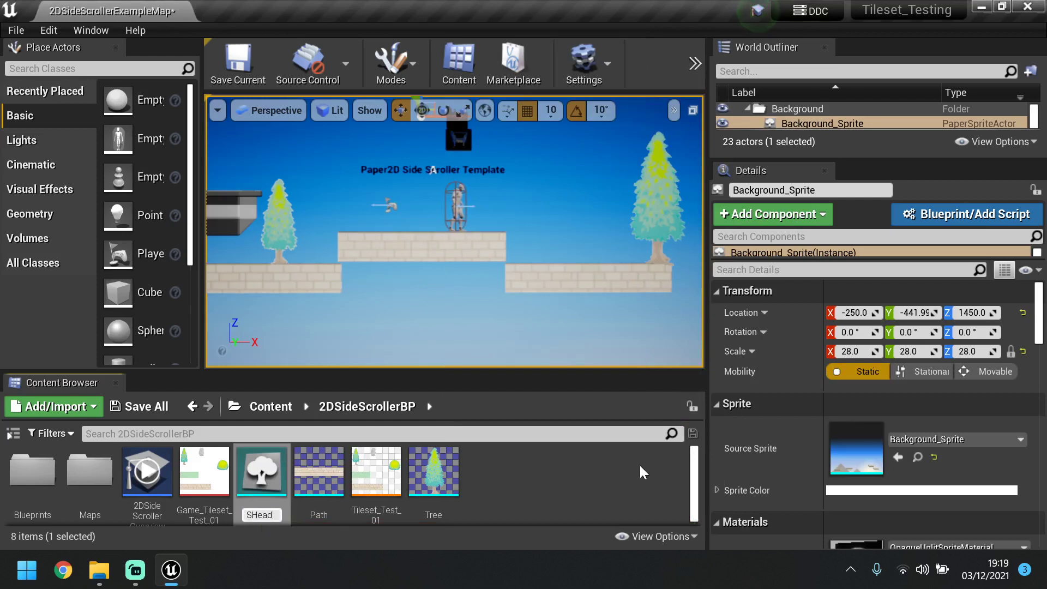
type("Stone_")
key("Return")
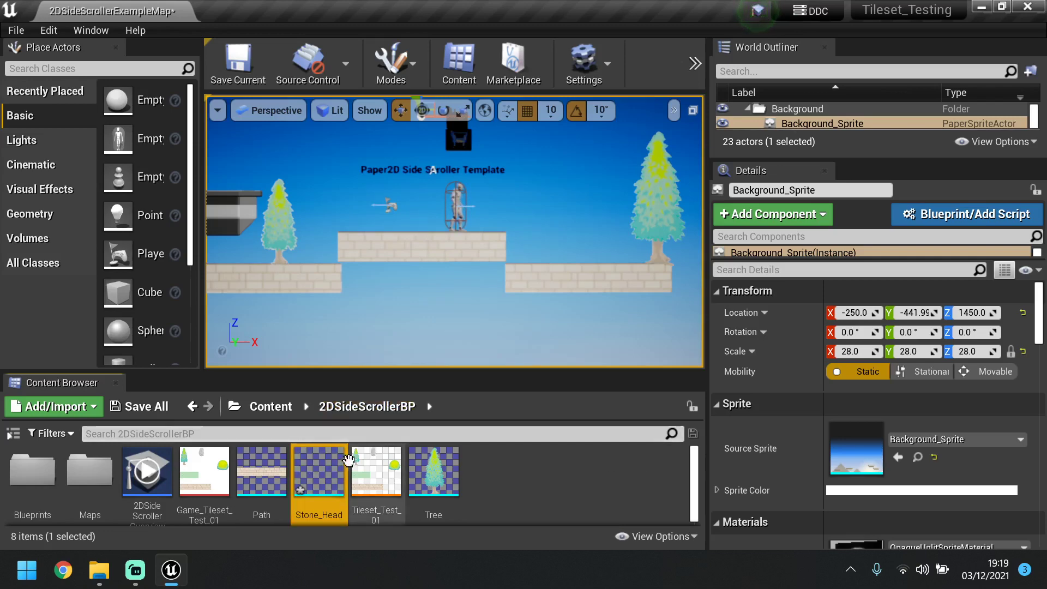
Open the Stone_Head sprite and assign Game_Tileset_Test_01 as its source texture
double_click(319, 472)
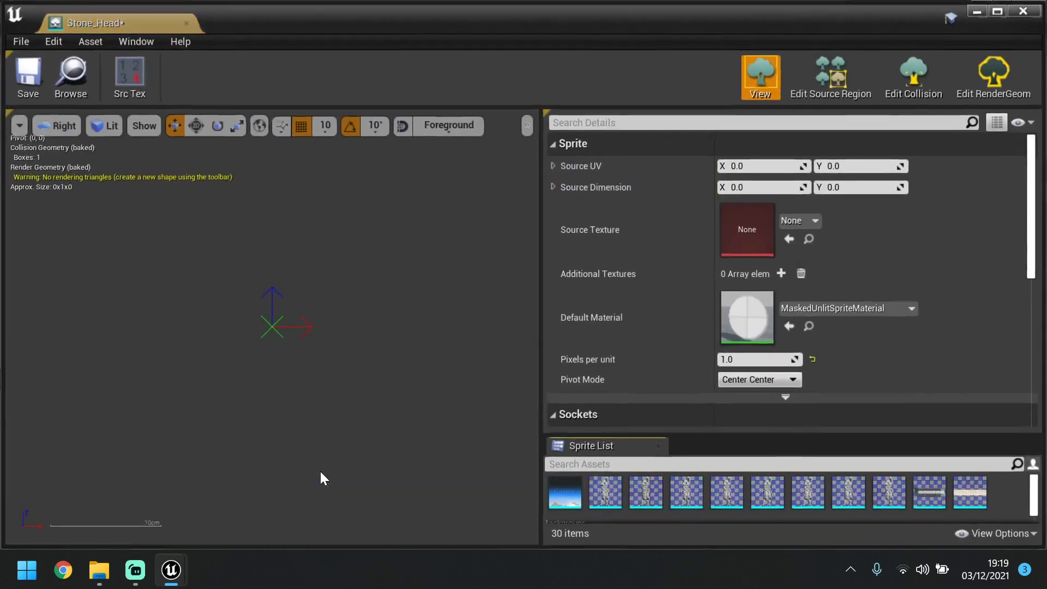
left_click(807, 217)
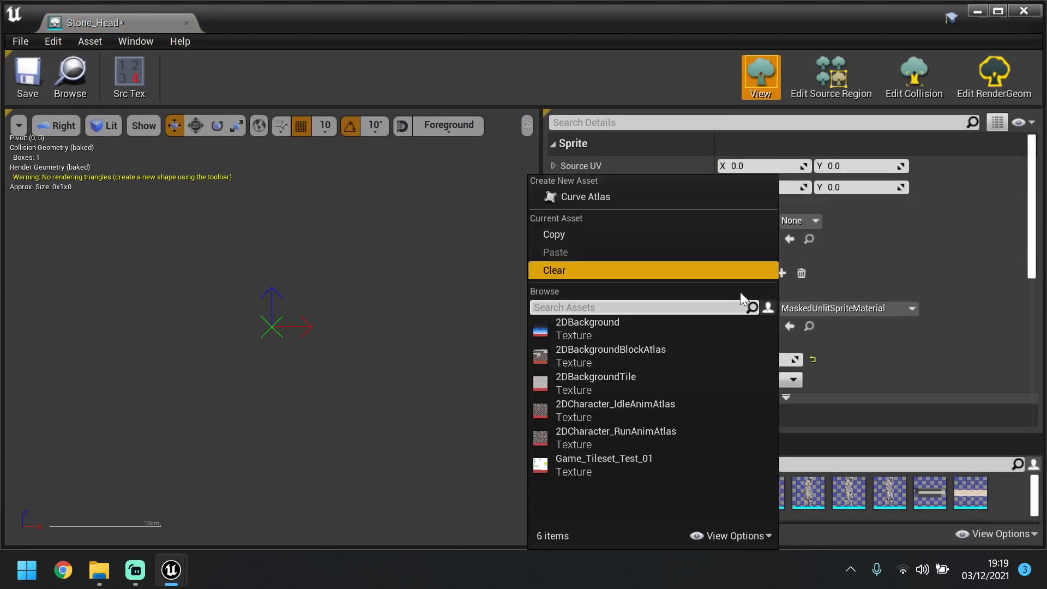
left_click(630, 475)
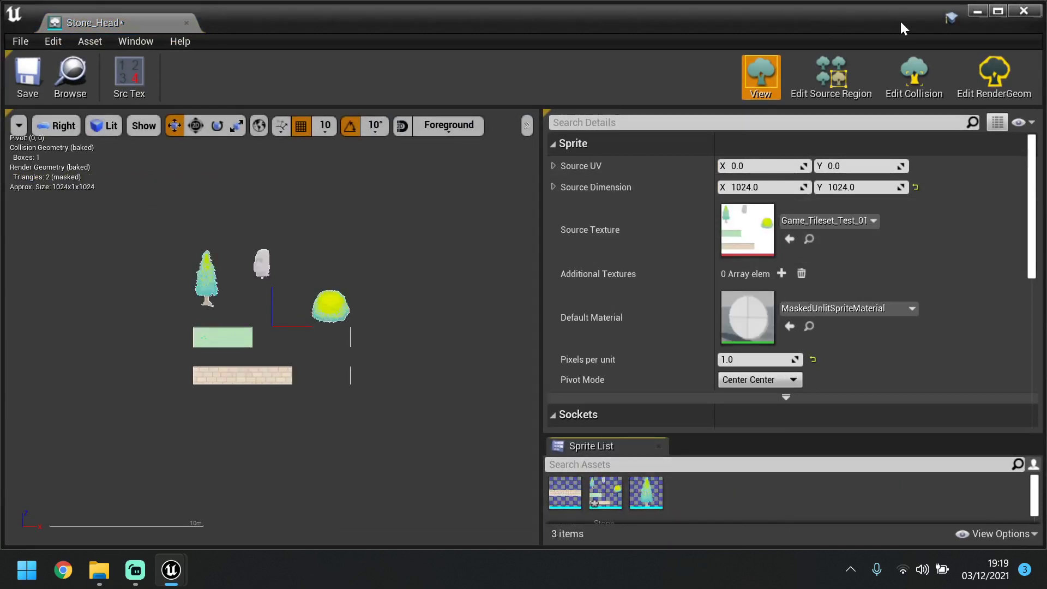
Edit the Stone_Head source region, bringing its side edges in around the stone head to source X 370 and width 164
left_click(824, 78)
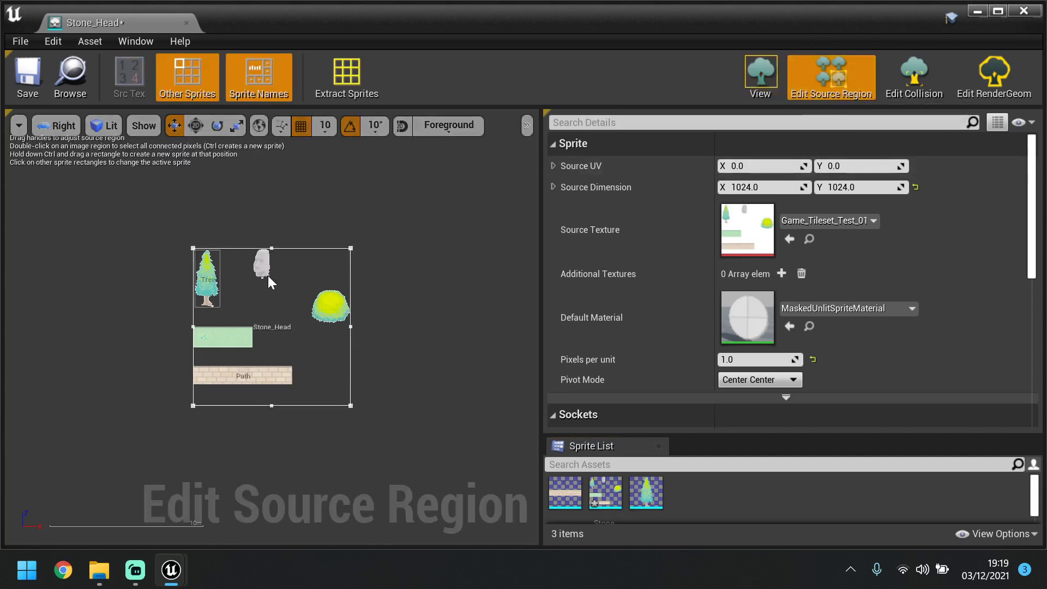
scroll(140, 199, "up", 1)
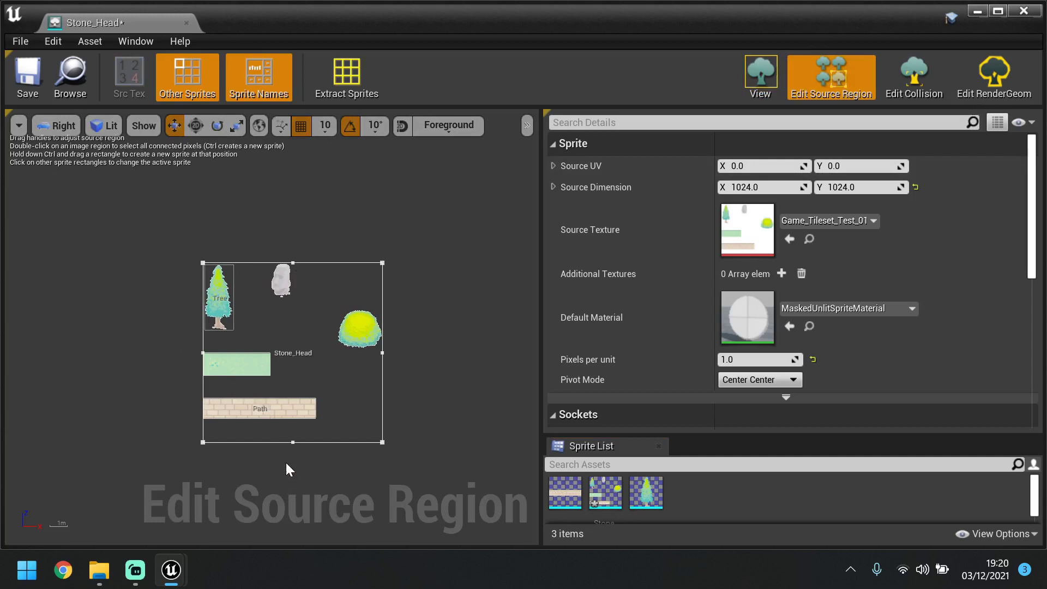
left_click(203, 353)
left_click_drag(233, 354, 306, 353)
left_click(382, 357)
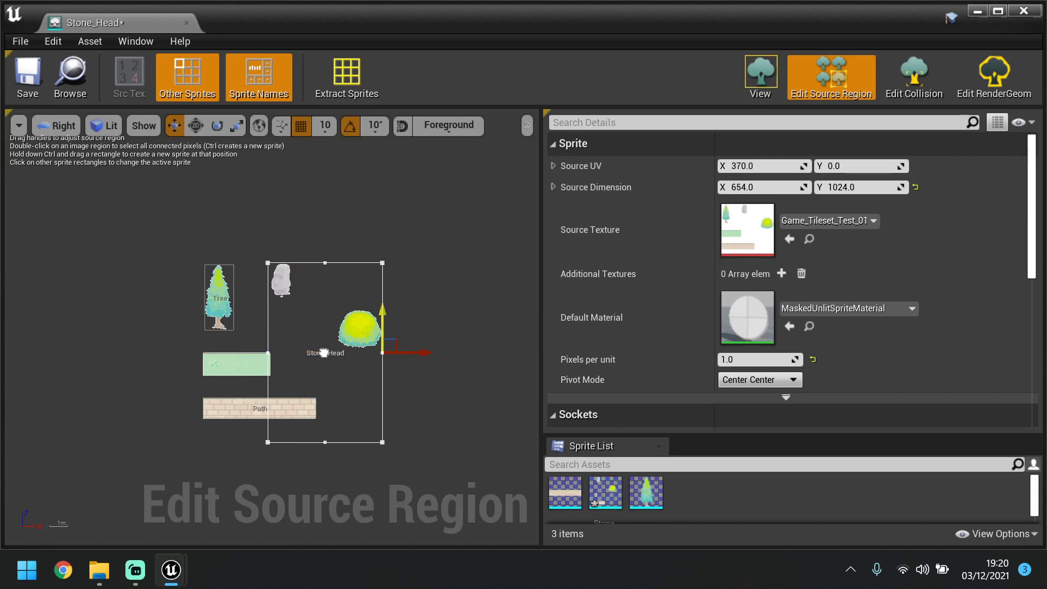
left_click_drag(417, 353, 332, 344)
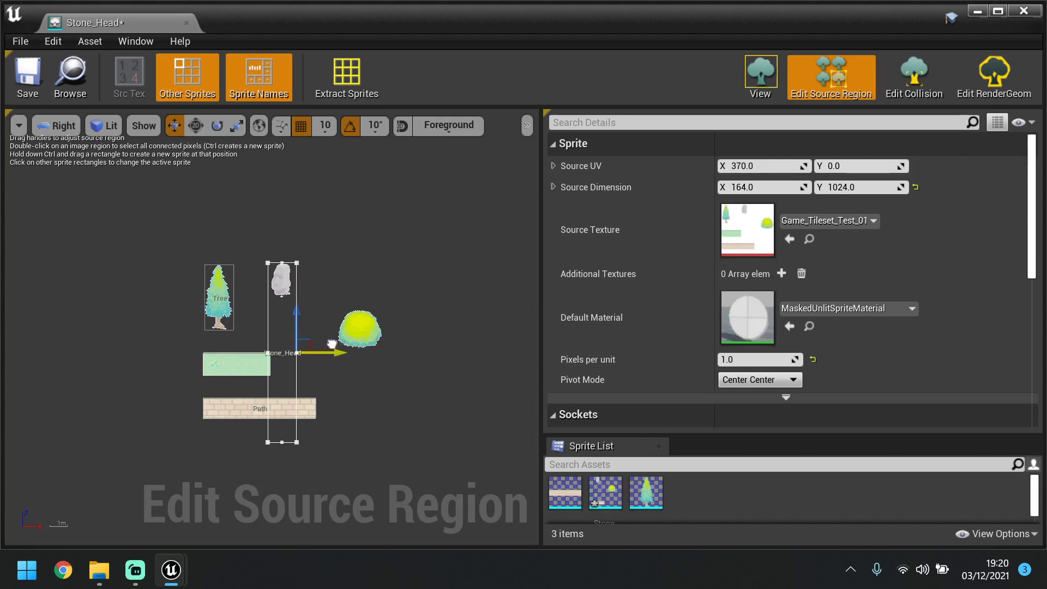
Trim the source region's lower and right edges closer to the stone head, to 134 × 194
left_click(281, 442)
left_click_drag(282, 420, 282, 281)
scroll(282, 281, "up", 5)
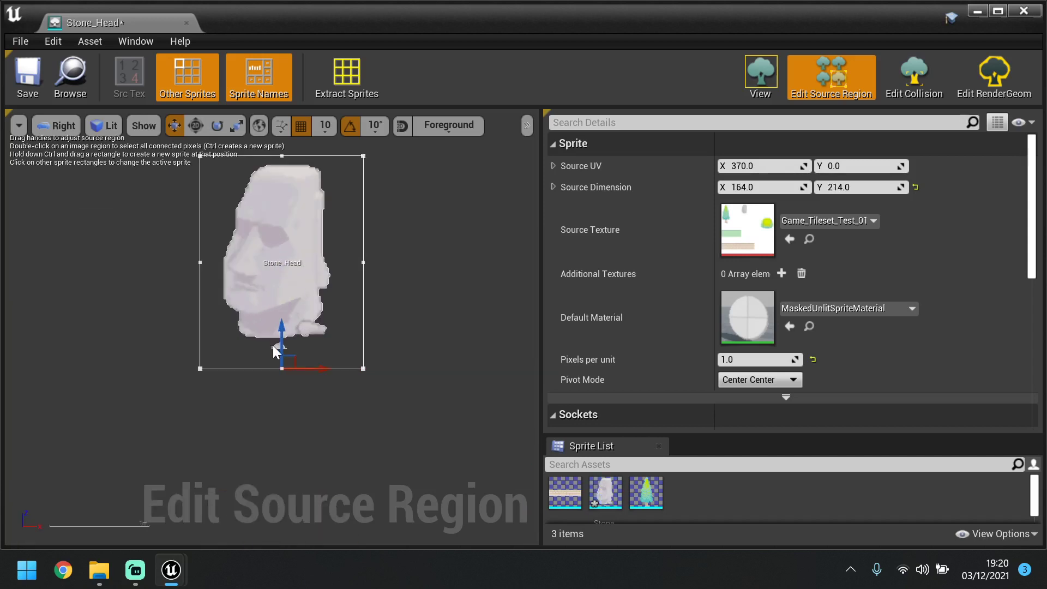
left_click_drag(279, 327, 288, 311)
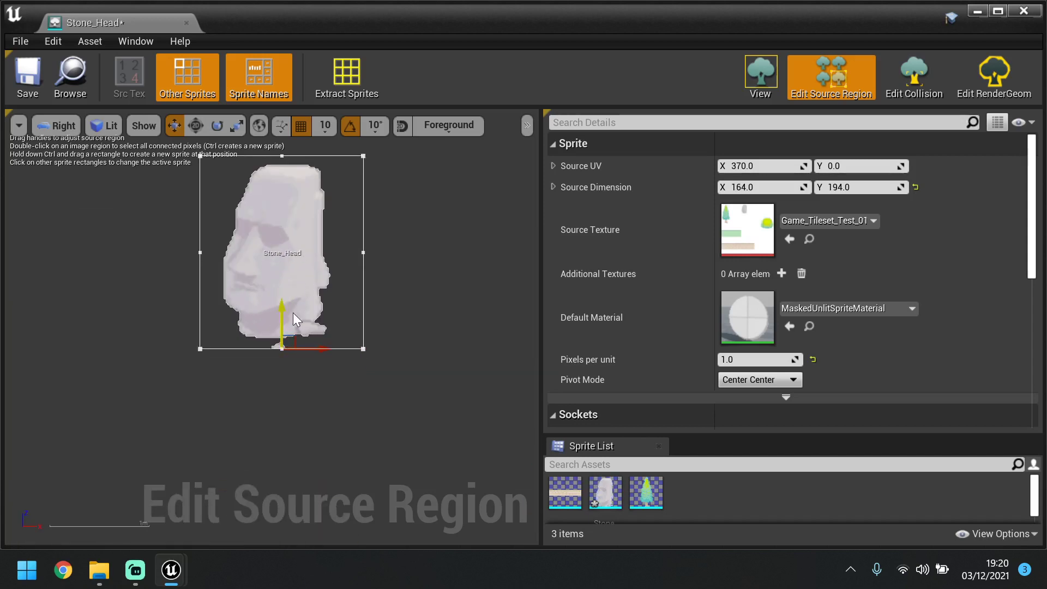
left_click(364, 252)
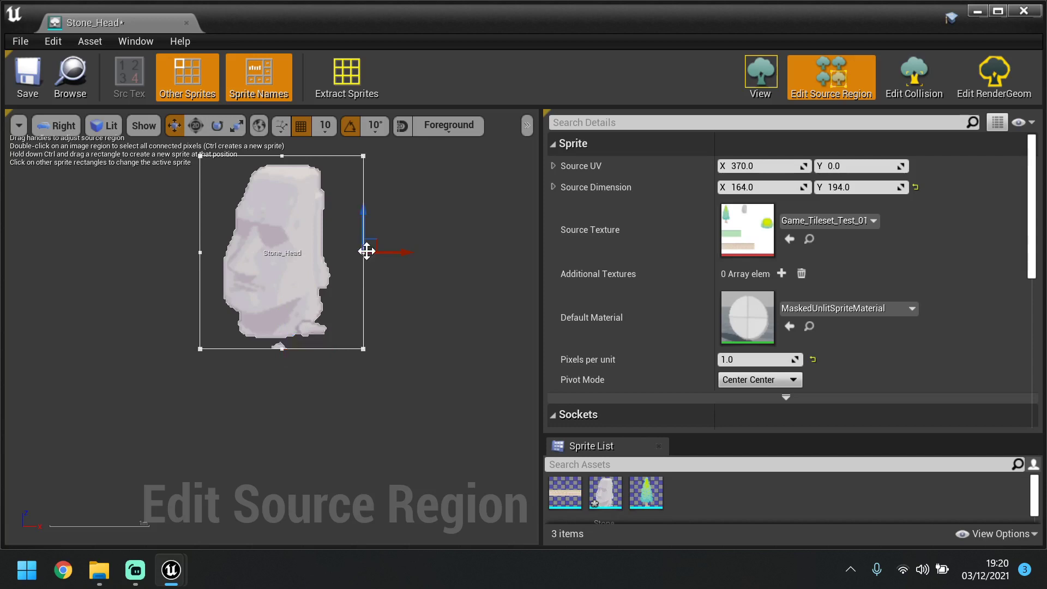
left_click_drag(377, 252, 346, 252)
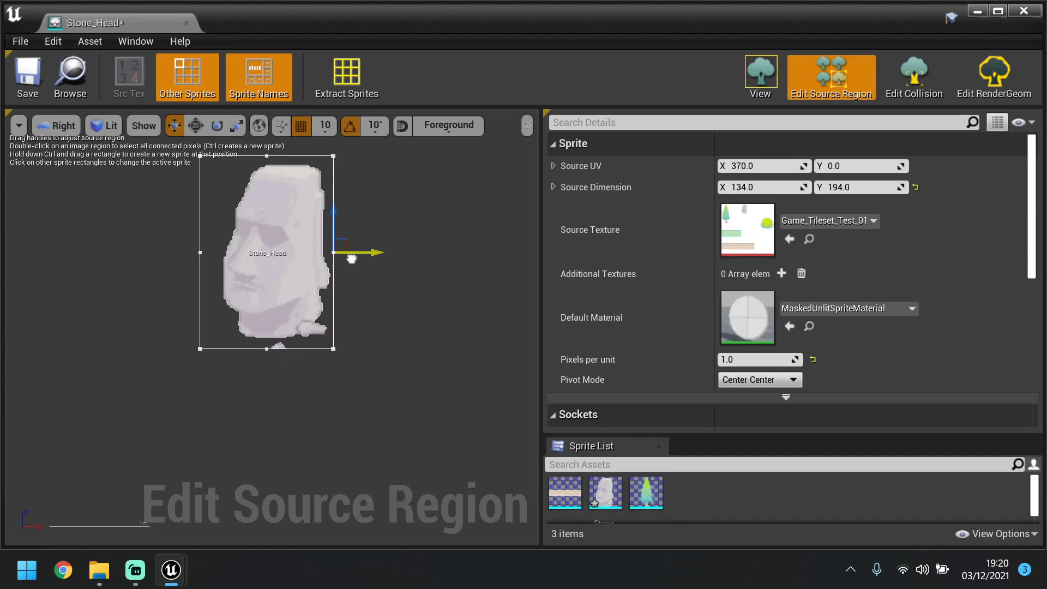
Trim the source region's side and upper edges to source UV 390, 10 and 115 × 184, save Stone_Head, and close its sprite editor
left_click(201, 254)
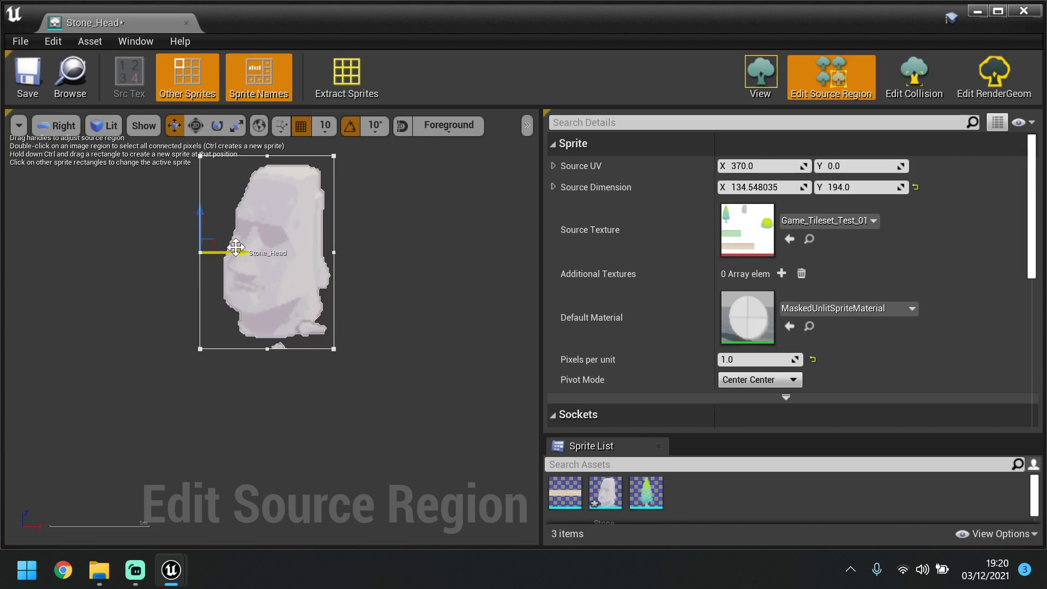
left_click(201, 252)
mouse_move(250, 250)
left_mouse_down()
mouse_move(234, 248)
mouse_move(246, 248)
left_mouse_up()
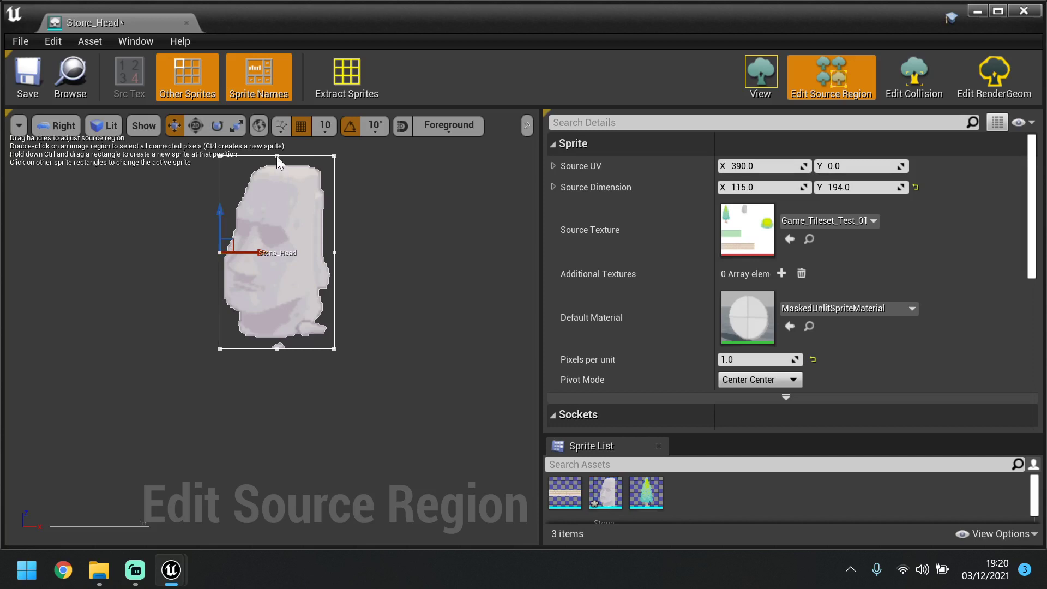
left_click_drag(279, 142, 280, 151)
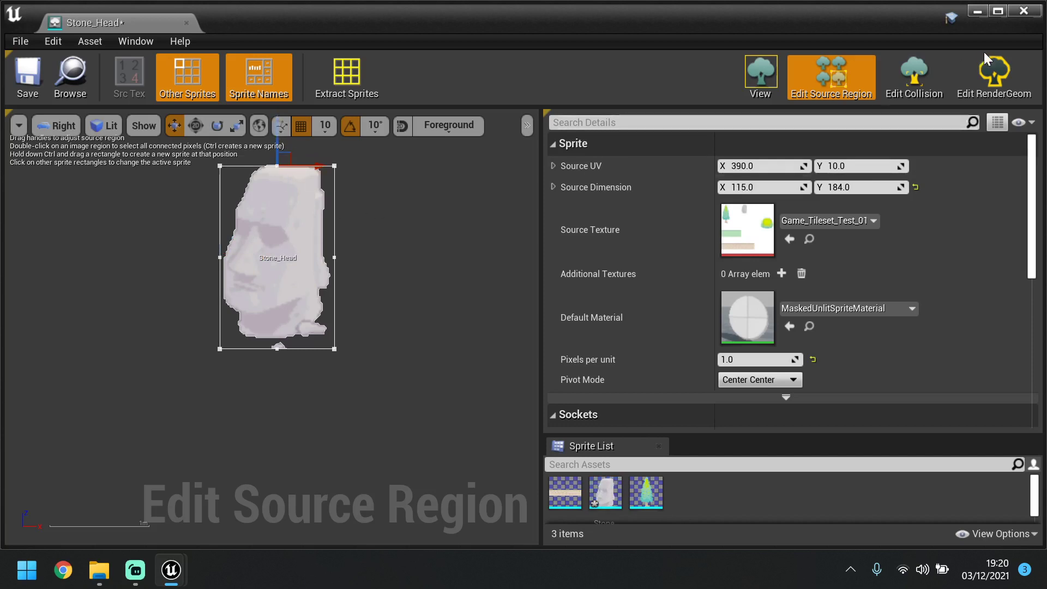
left_click(40, 85)
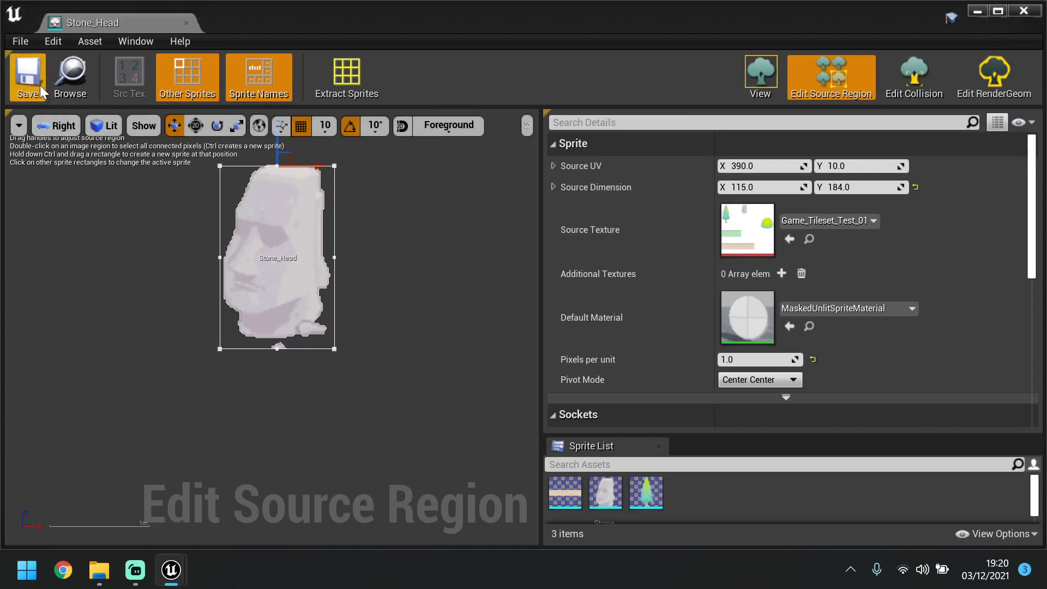
scroll(286, 266, "down", 1)
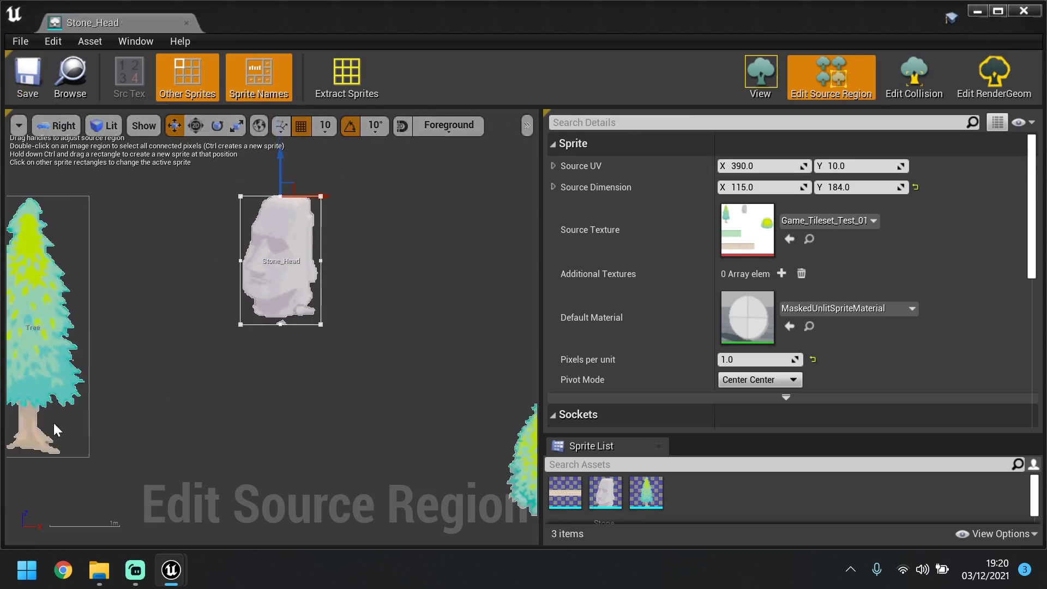
scroll(80, 343, "down", 3)
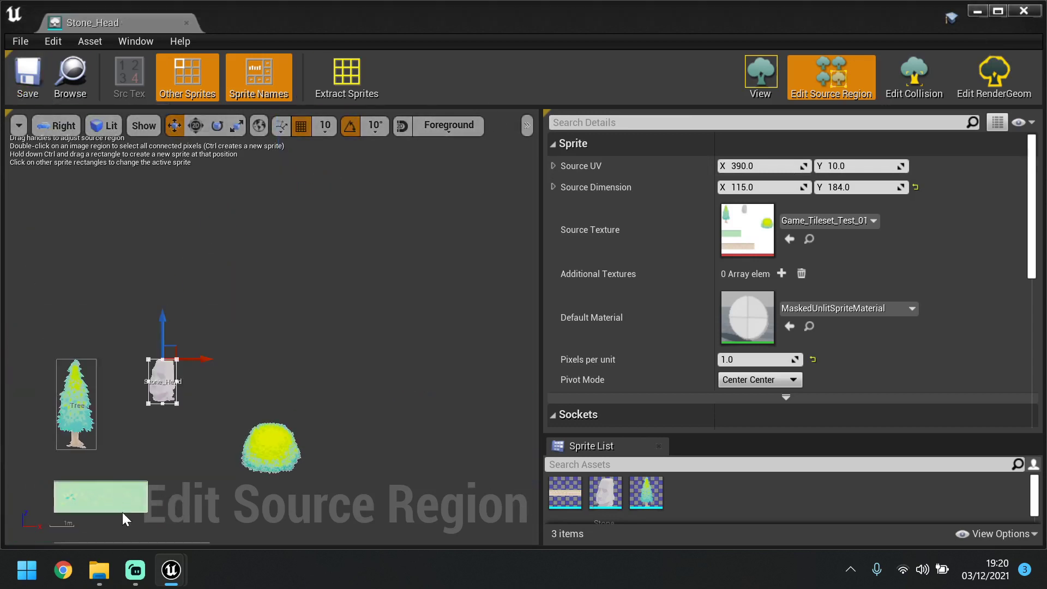
left_click(1024, 11)
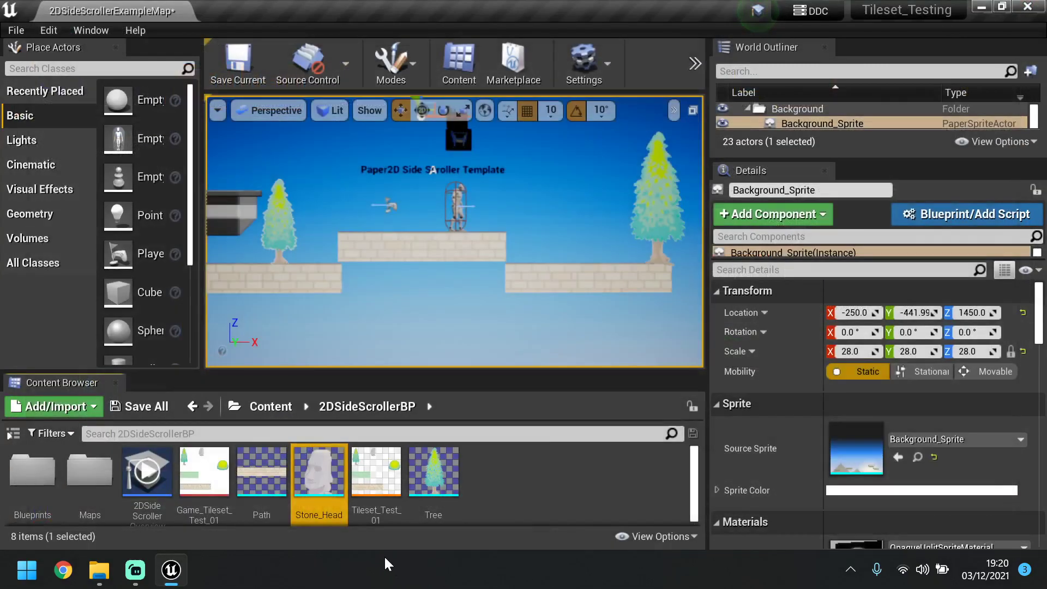
Place the Stone_Head sprite in the level above the brick path with the large tree and set its Y location to 0
left_click_drag(308, 491, 562, 246)
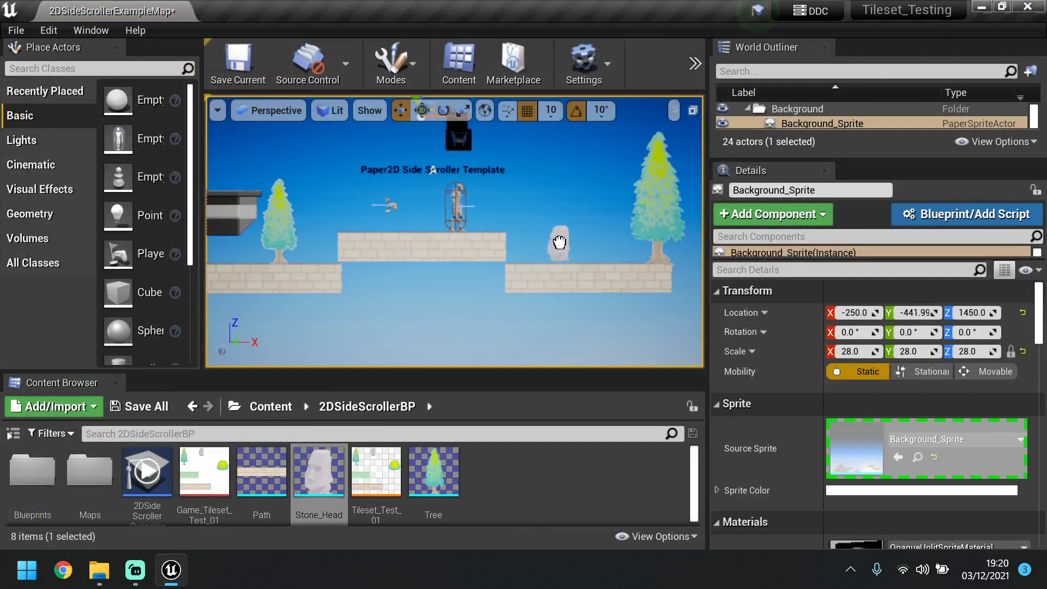
left_click_drag(559, 244, 559, 244)
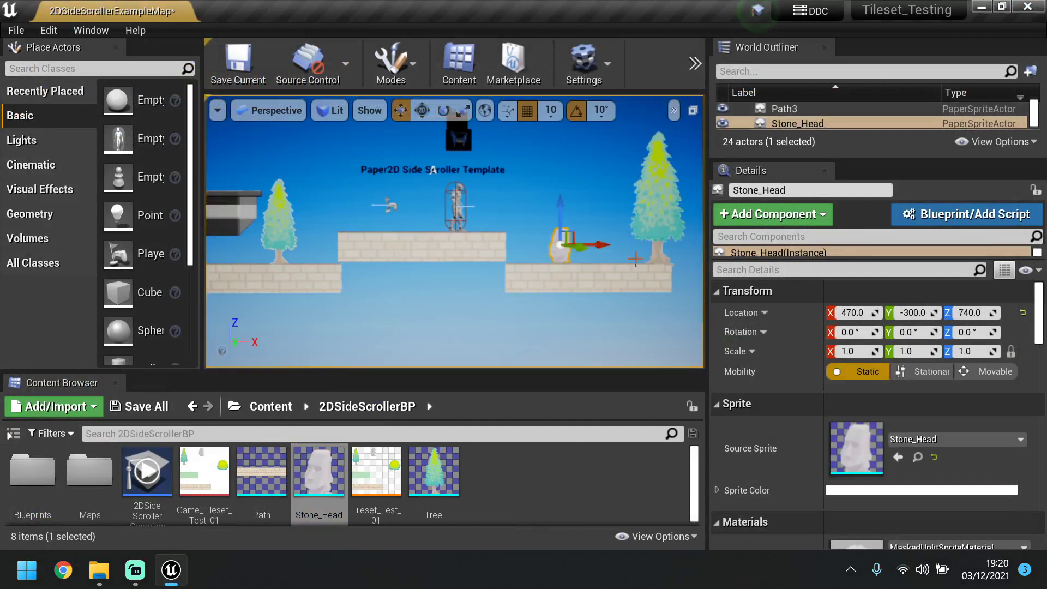
left_click(916, 312)
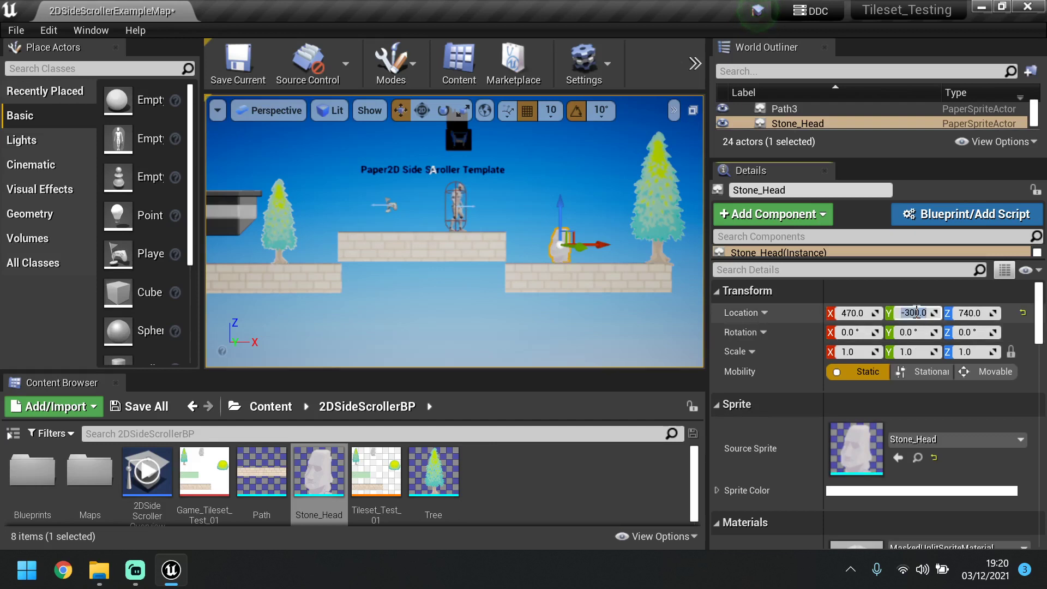
type("0")
key("Return")
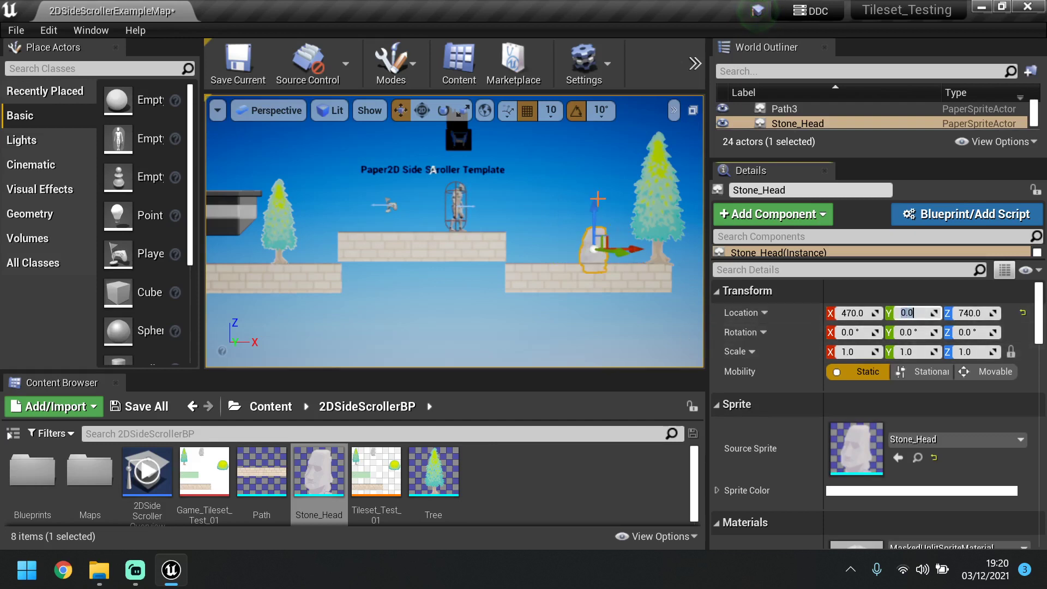
Move the stone head onto the brick path beside the large tree, at X 330 and Z 770
left_click_drag(598, 211, 597, 204)
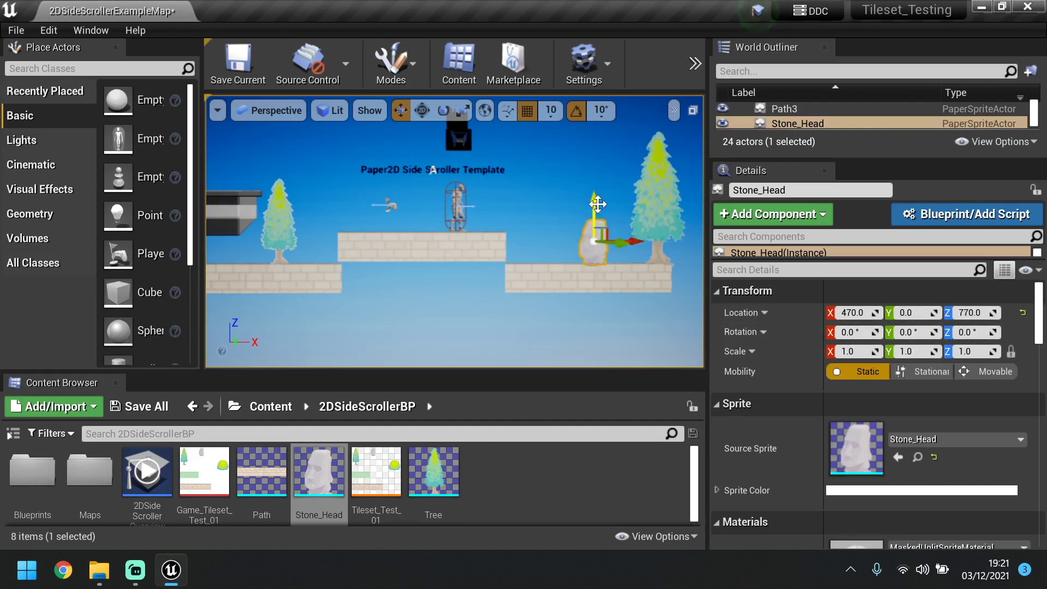
left_click_drag(636, 239, 600, 238)
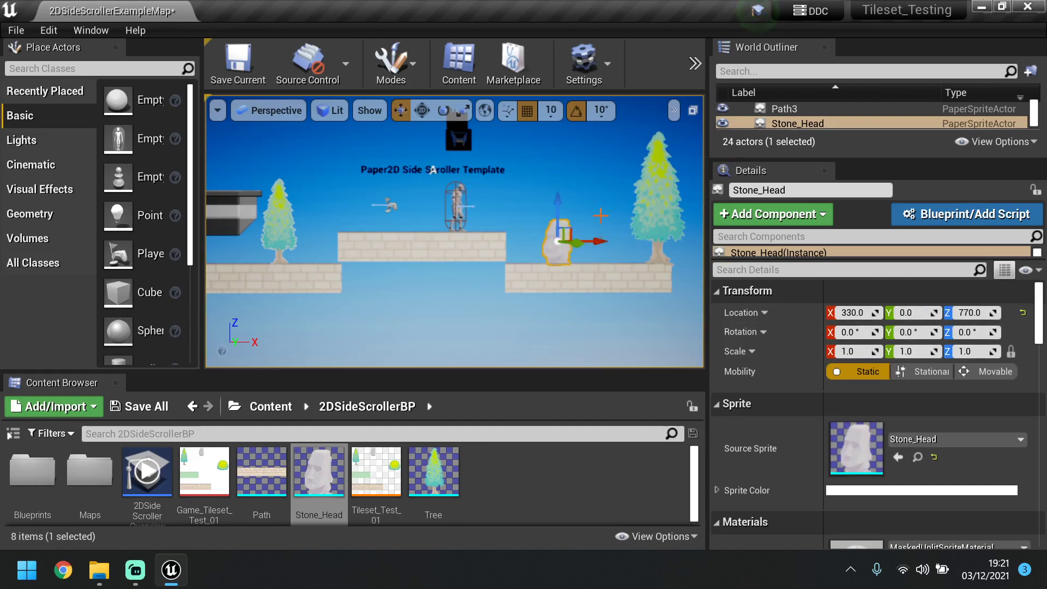
left_click(600, 215)
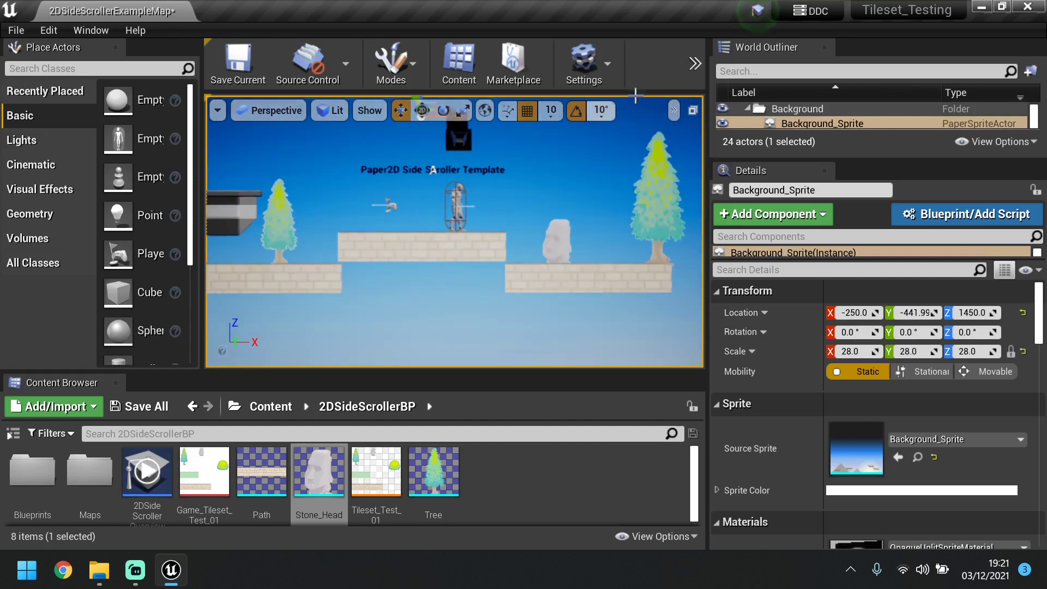
Playtest the level, running and jumping the character between the brick paths and onto the stone head, and end the play session
left_click(695, 63)
left_click(723, 175)
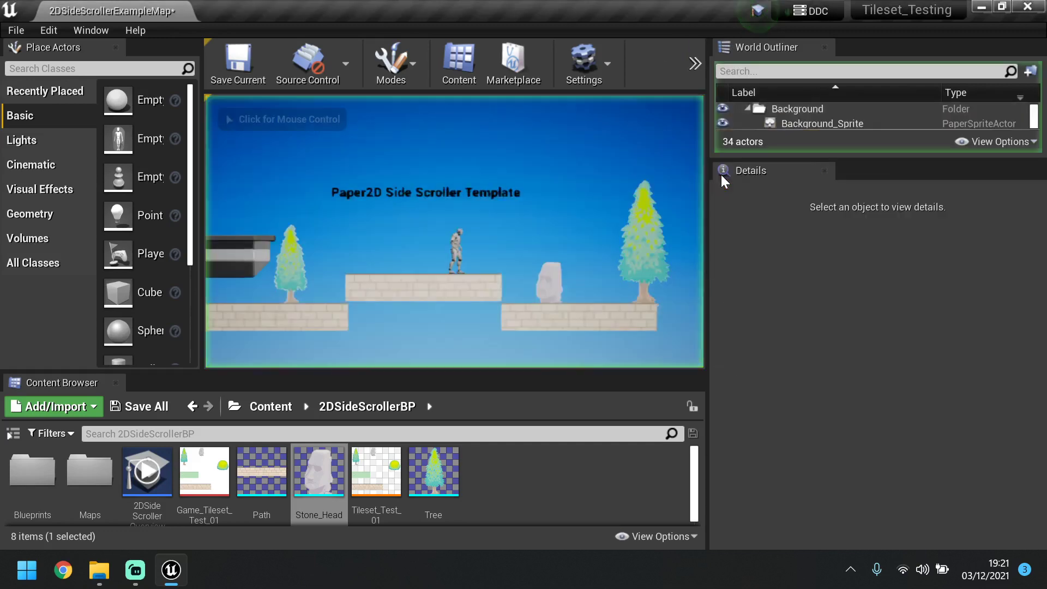
left_click(481, 207)
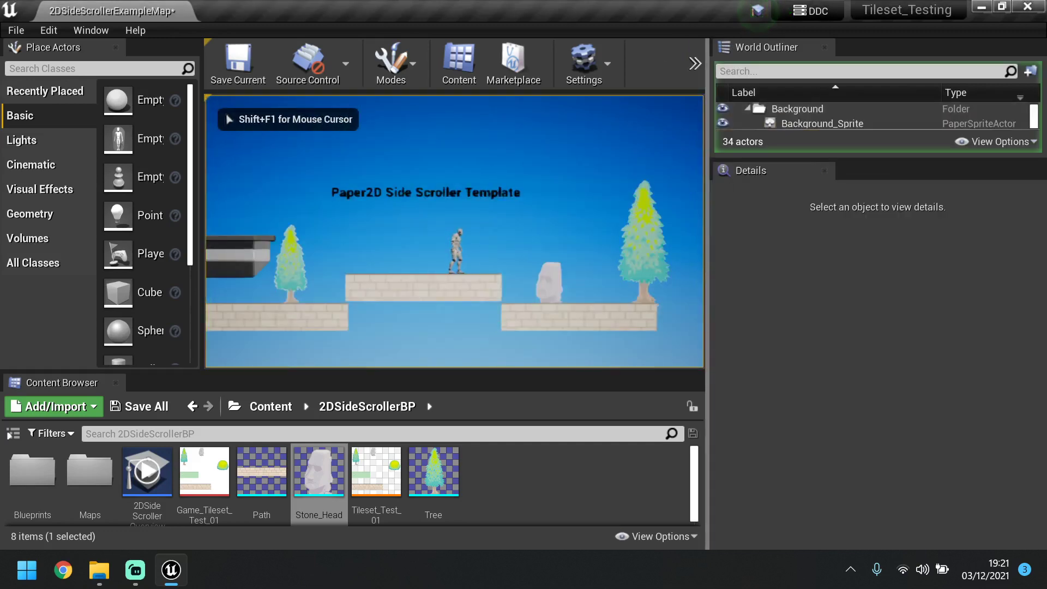
key("d")
key("a")
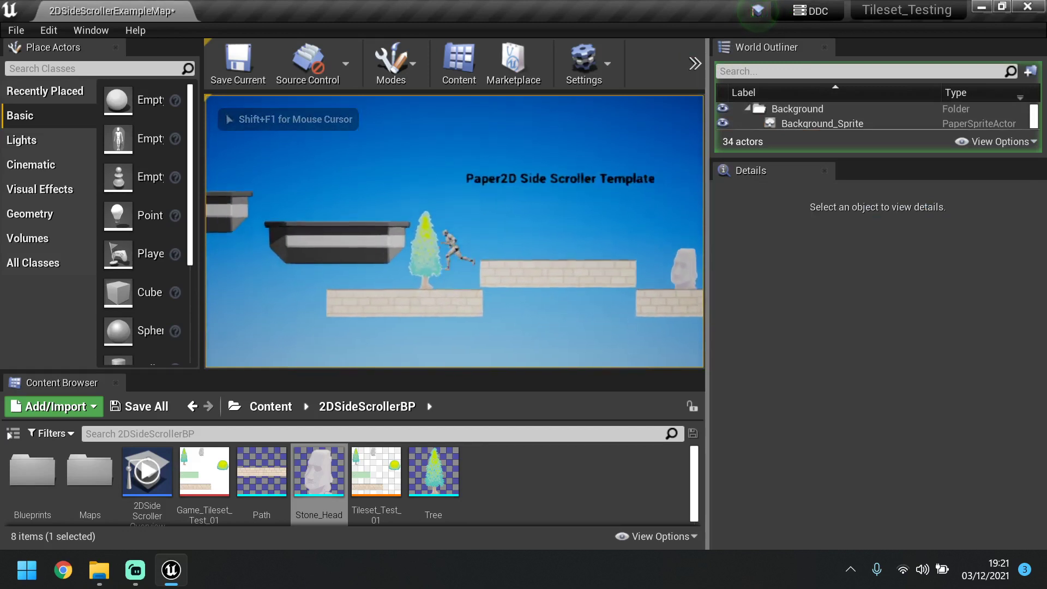
key("space")
key("d")
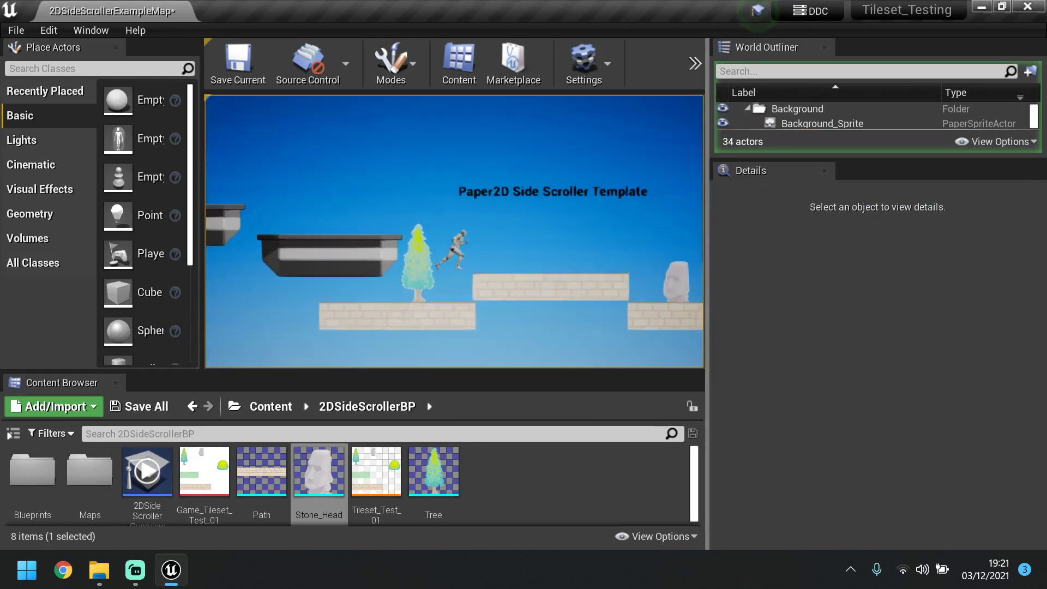
key("d")
key("space")
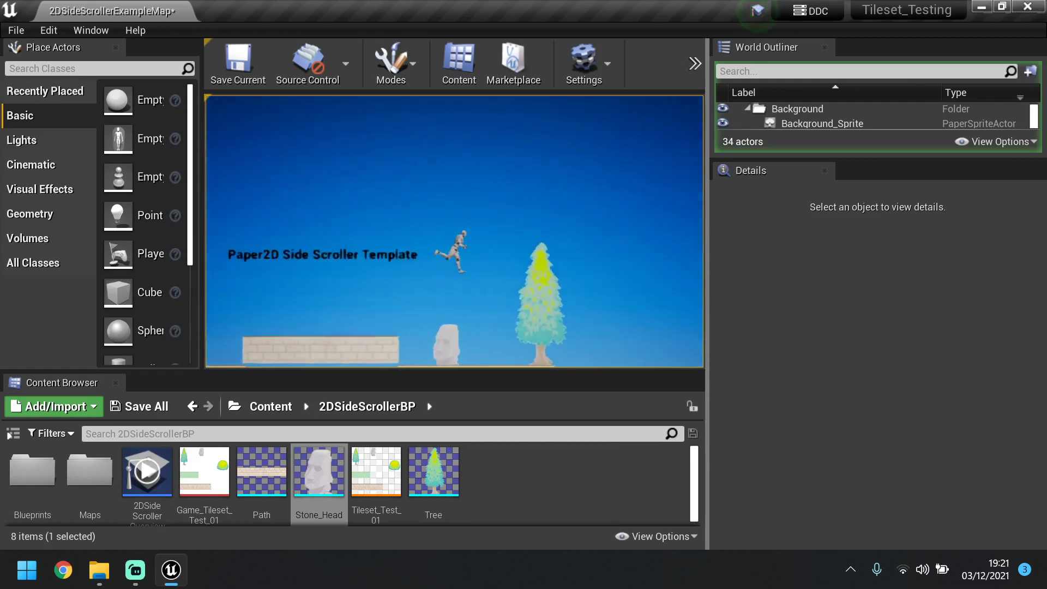
key("a")
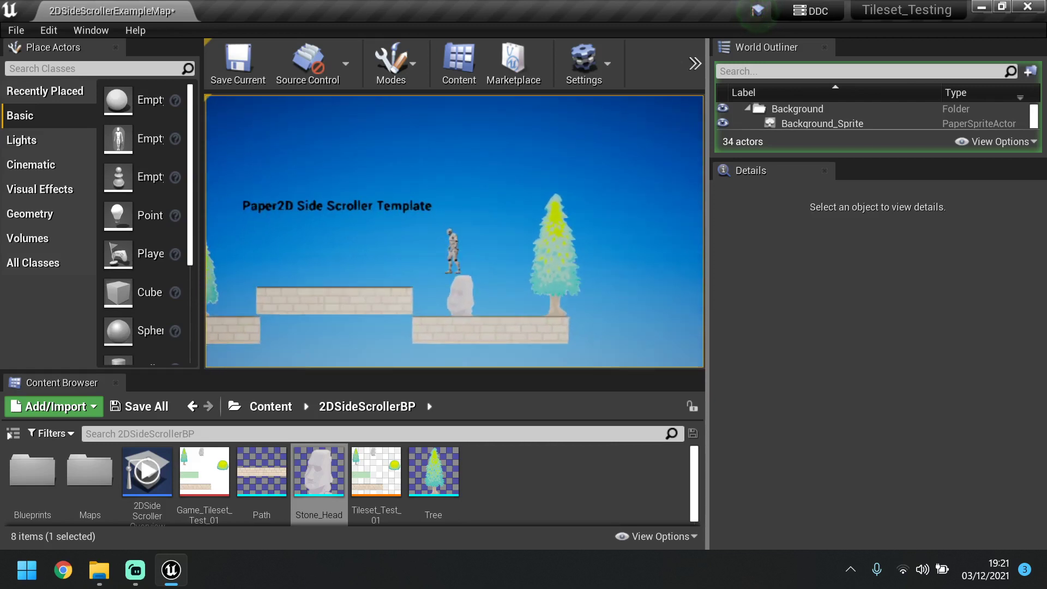
key("d")
key("space")
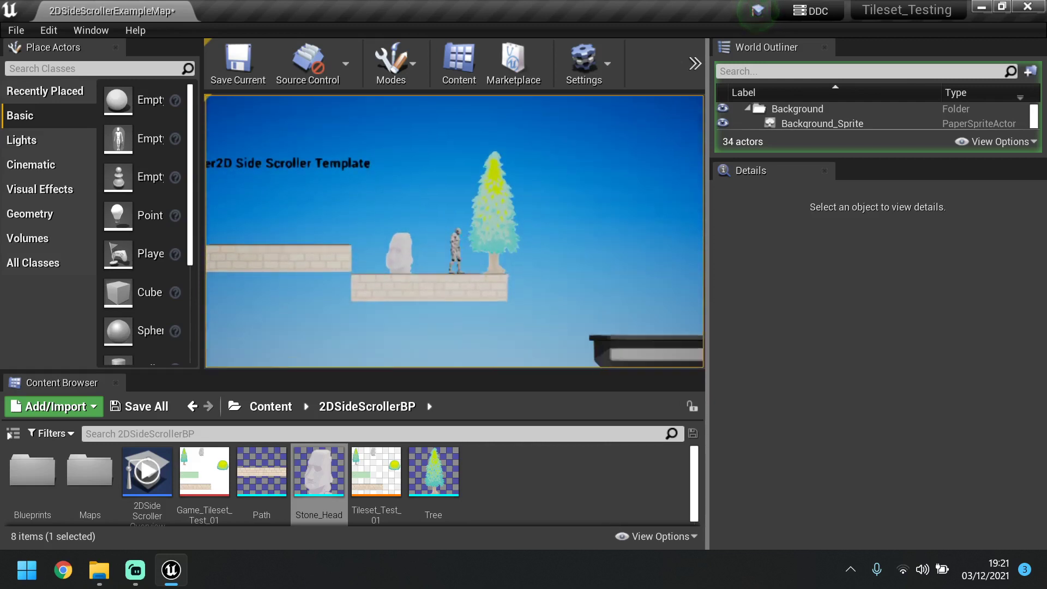
key("space")
key("a")
key("space")
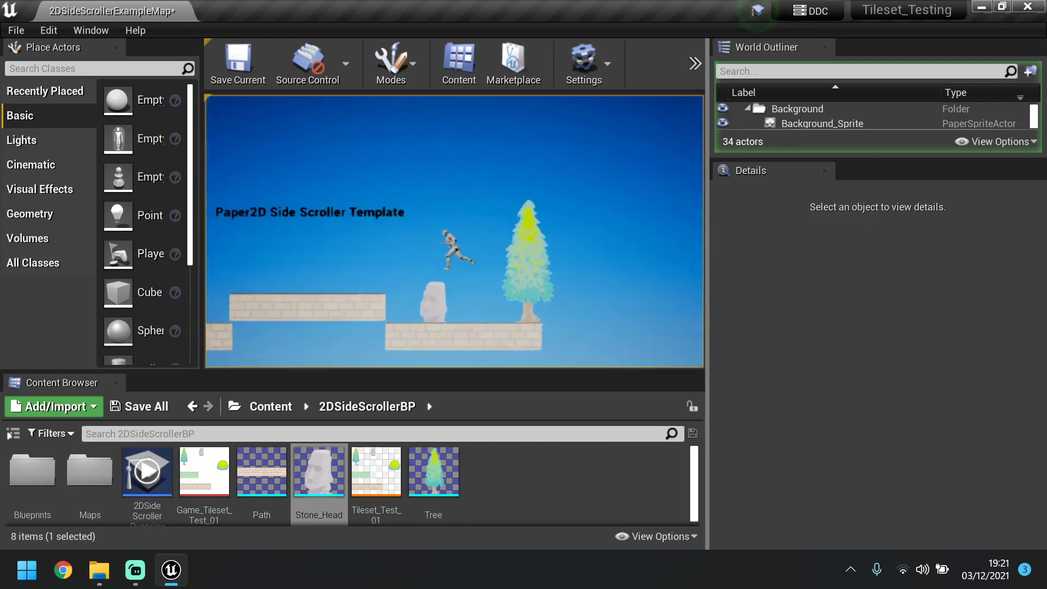
key("a")
key("space")
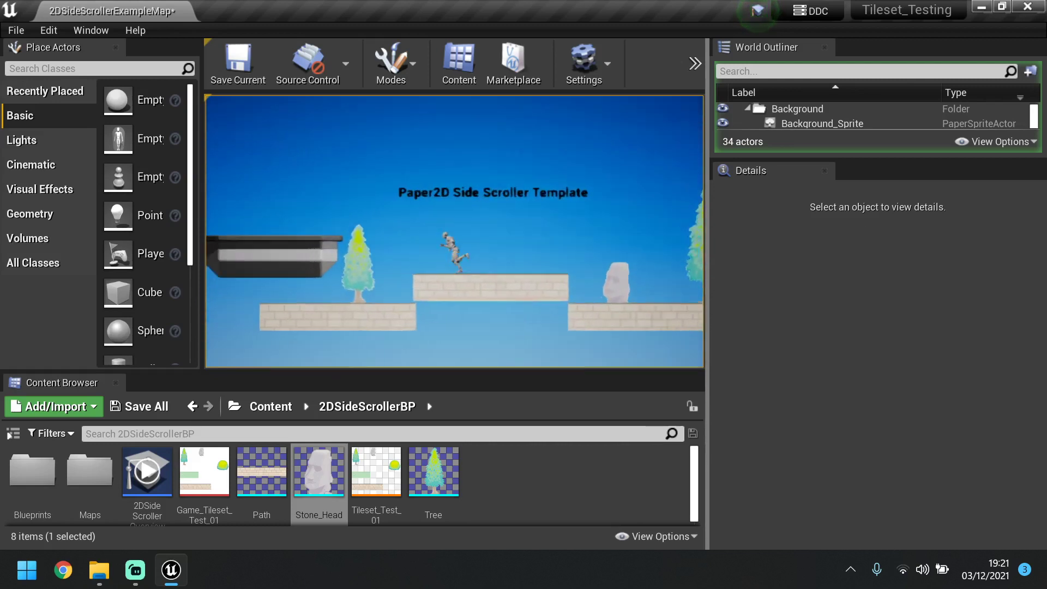
key("space")
key("d")
key("space")
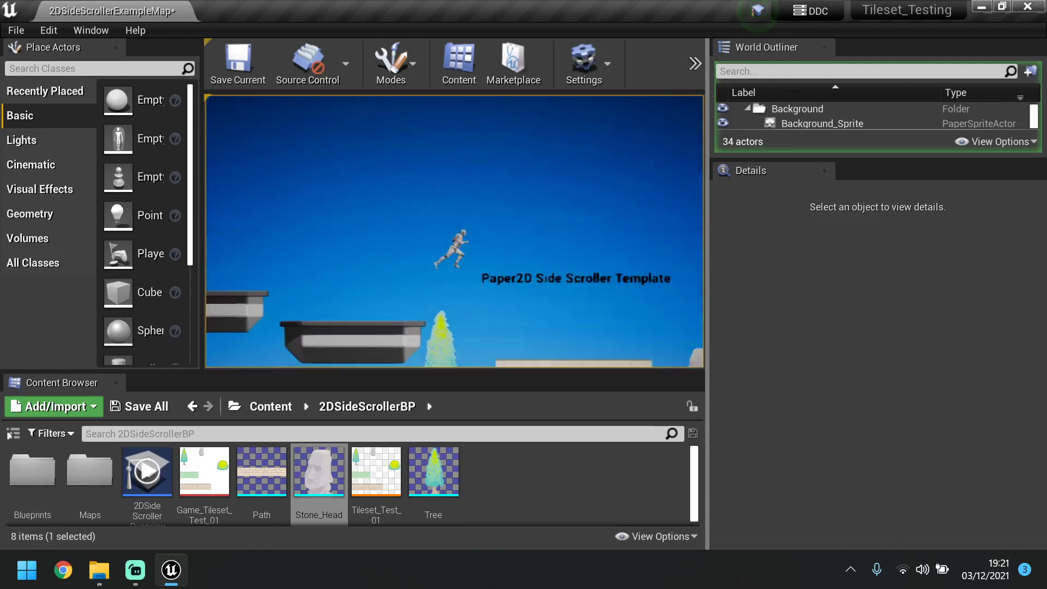
key("space")
key("d")
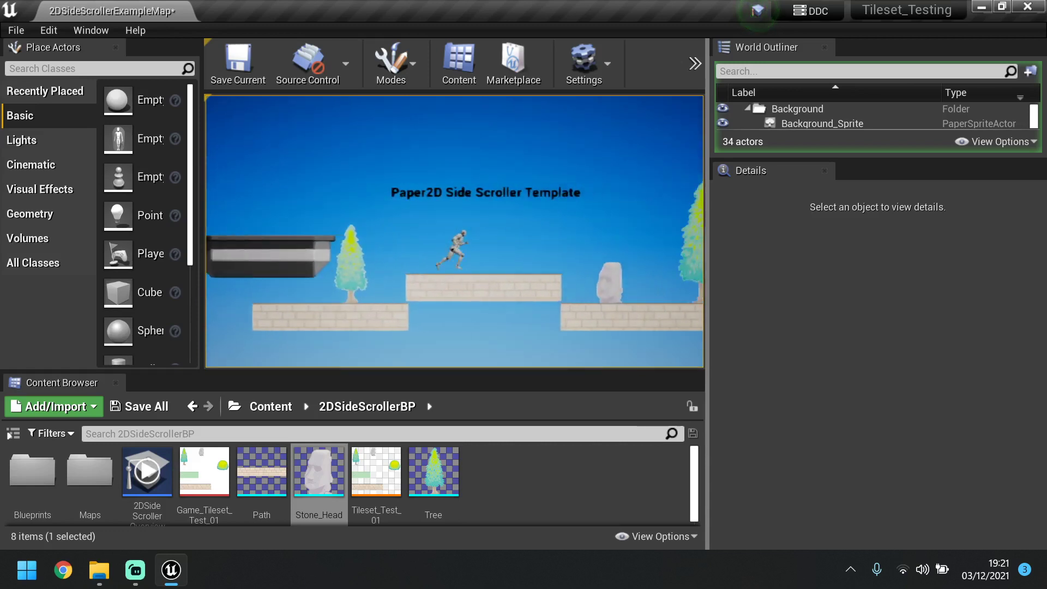
key("space")
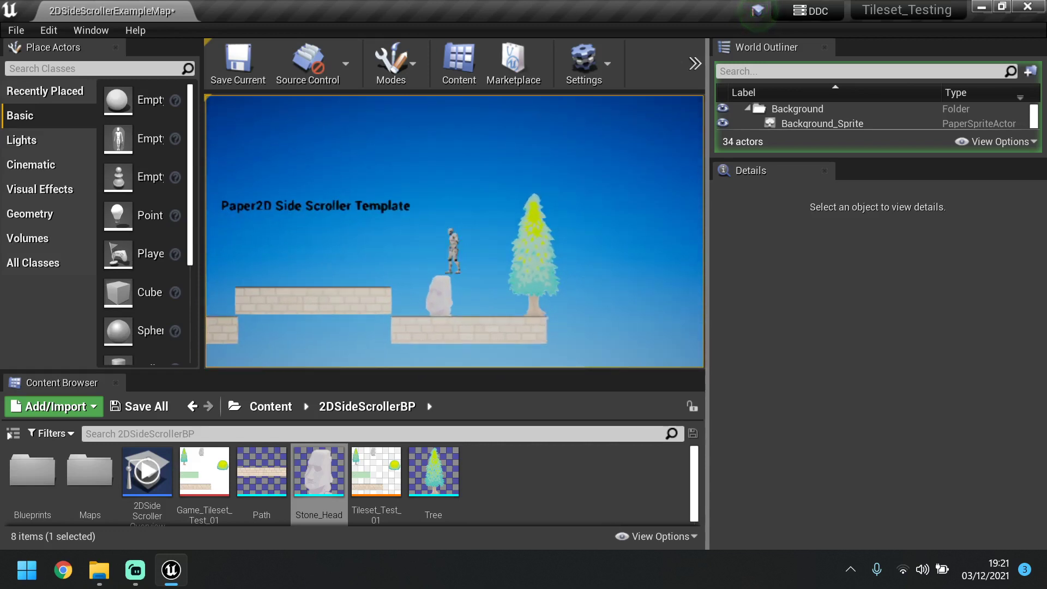
key("a")
key("space")
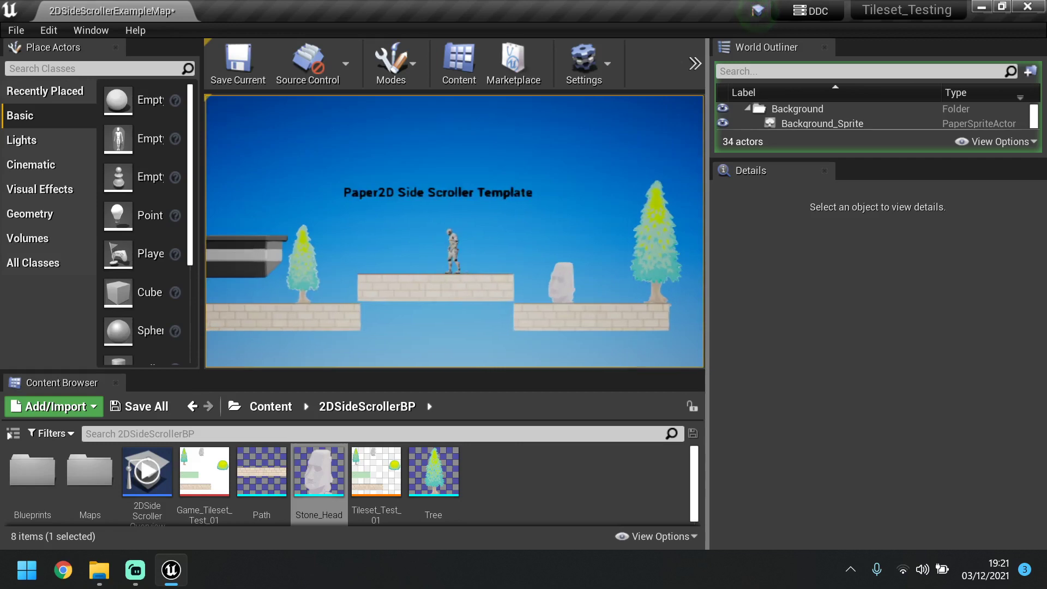
key("d")
key("space")
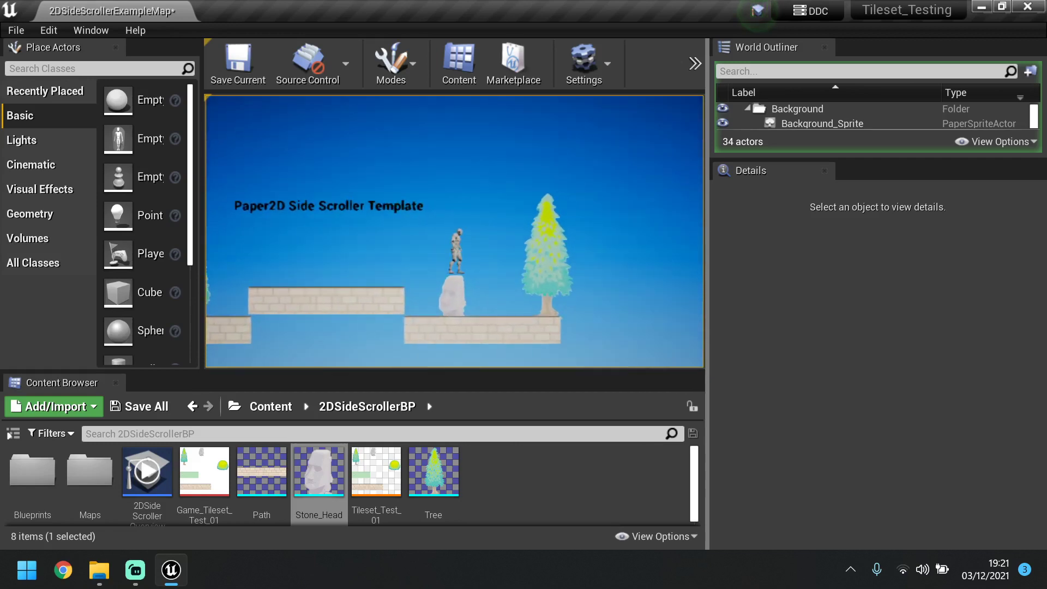
key("Escape")
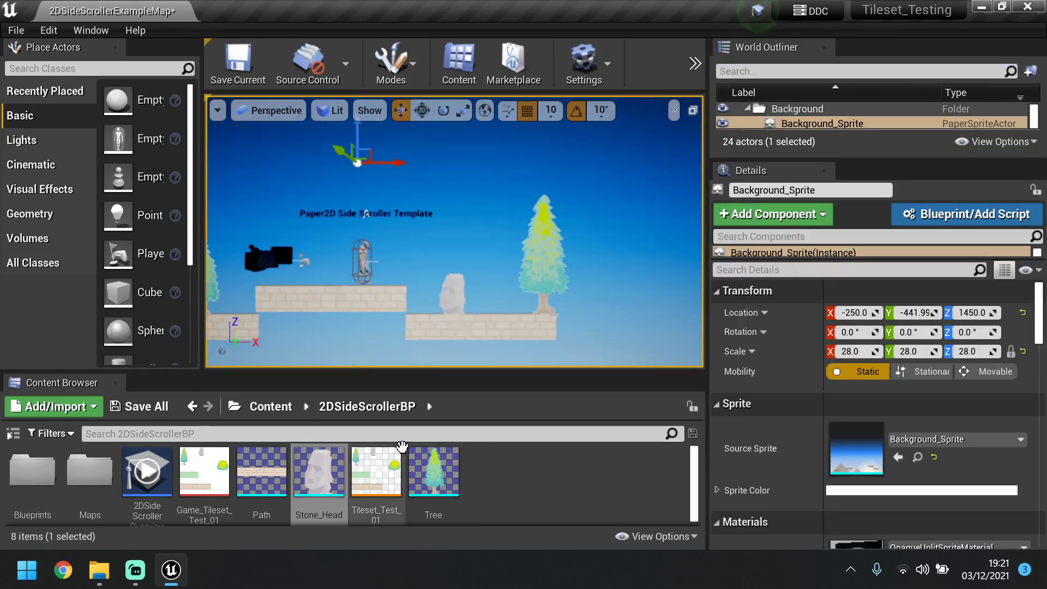
Place another Tree sprite behind the middle brick path, setting its Y location to -400 and its scale to 6.805 on all axes
left_click(434, 472)
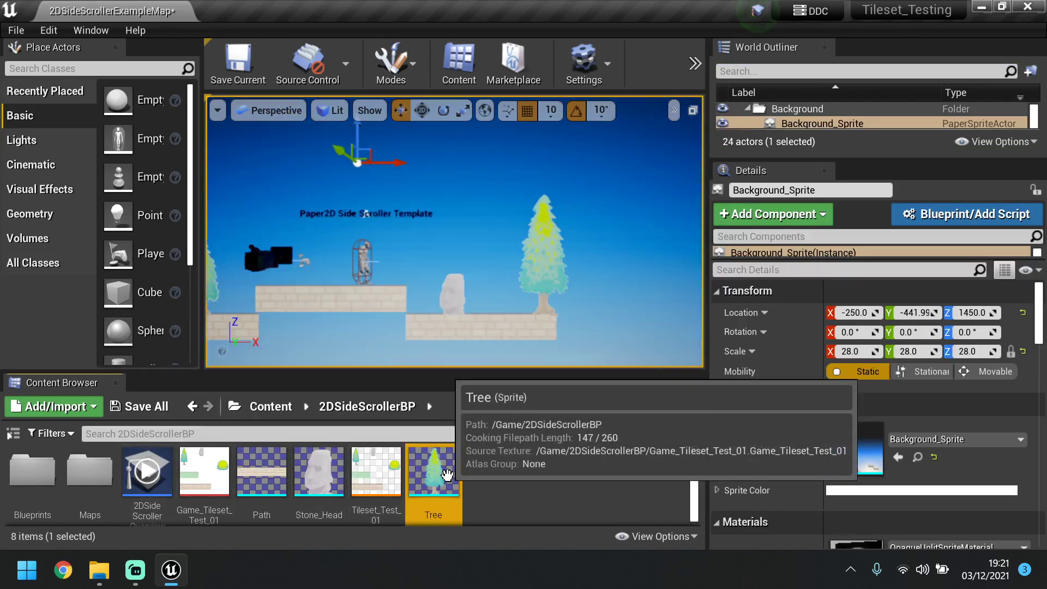
left_click_drag(433, 472, 334, 273)
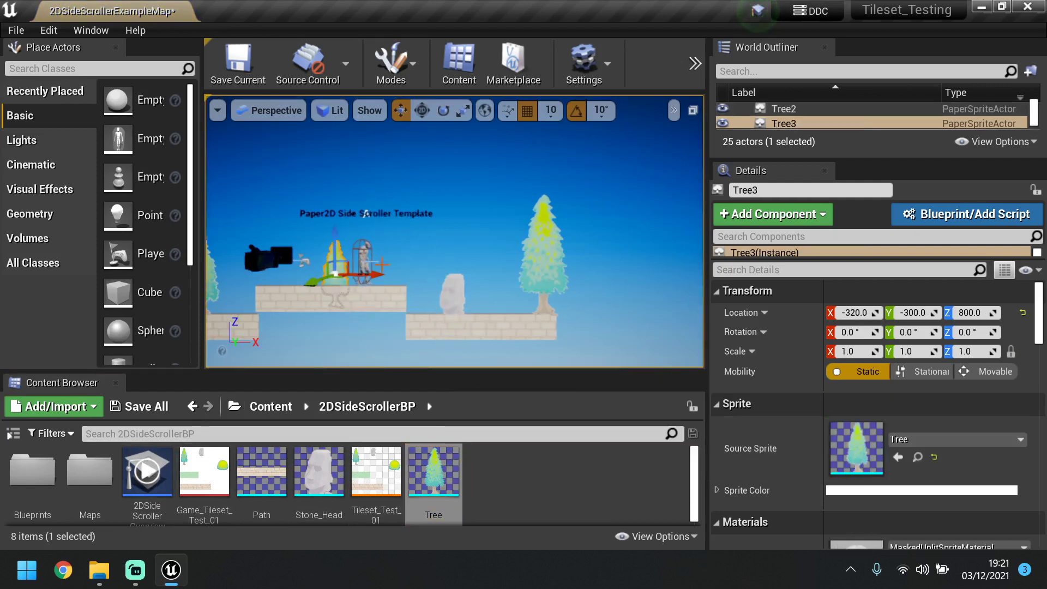
left_click(922, 313)
key("BackSpace")
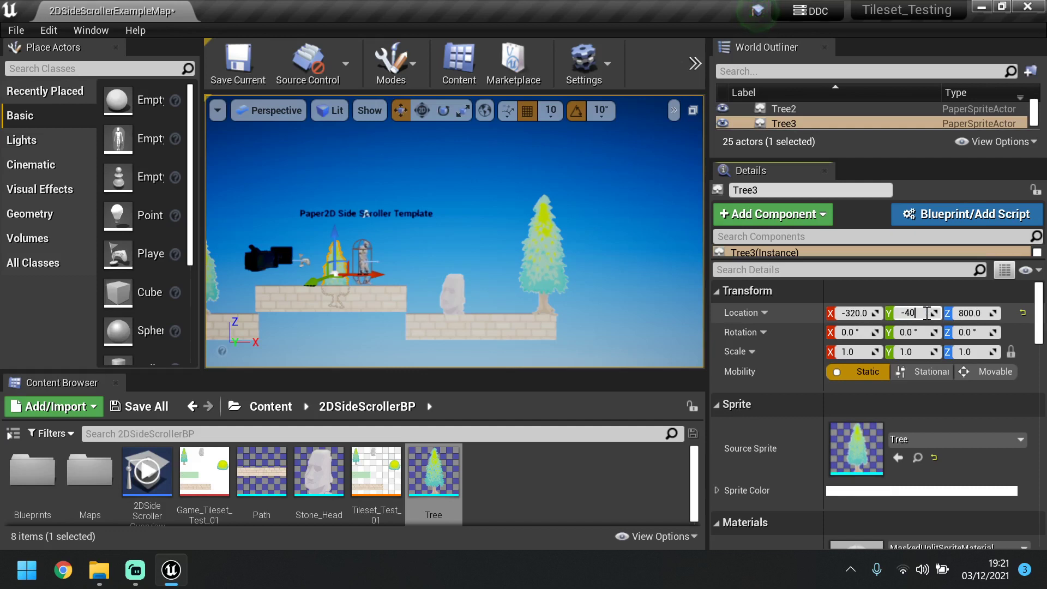
key("Return")
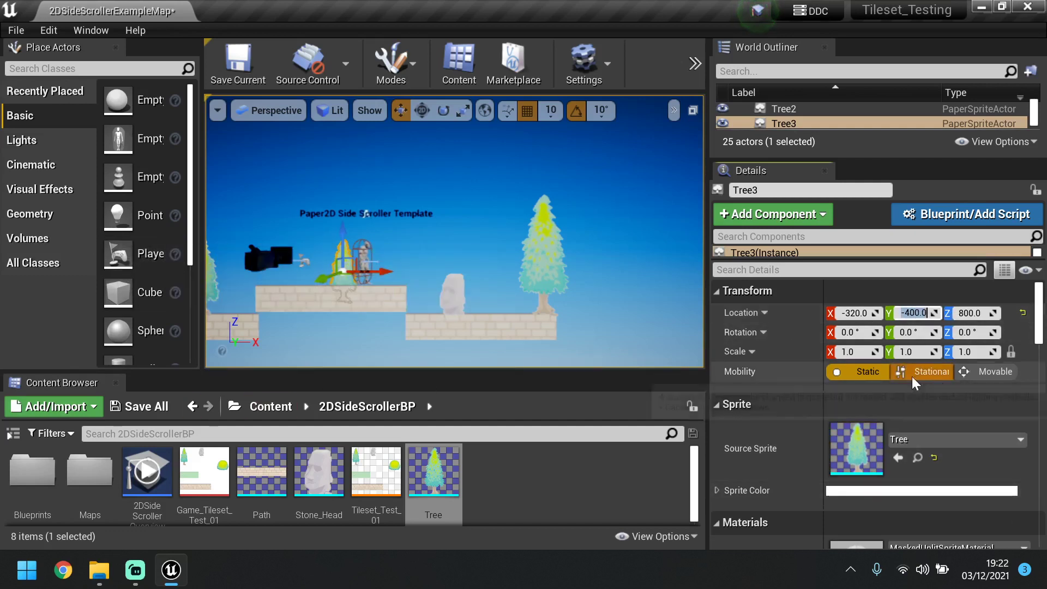
mouse_move(867, 349)
left_mouse_down()
mouse_move(899, 351)
mouse_move(882, 351)
left_mouse_up()
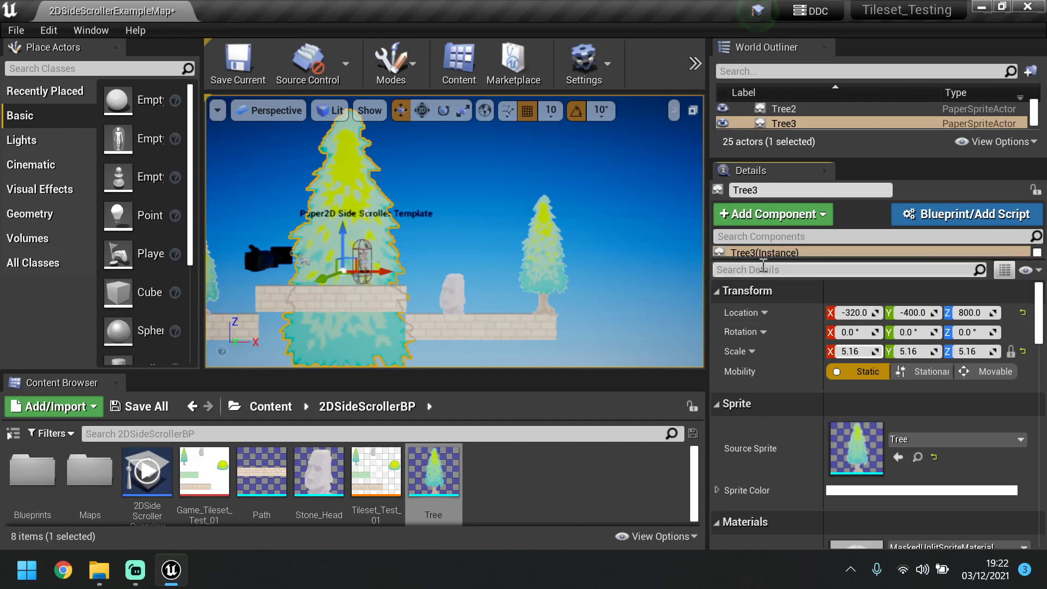
left_click_drag(873, 351, 903, 351)
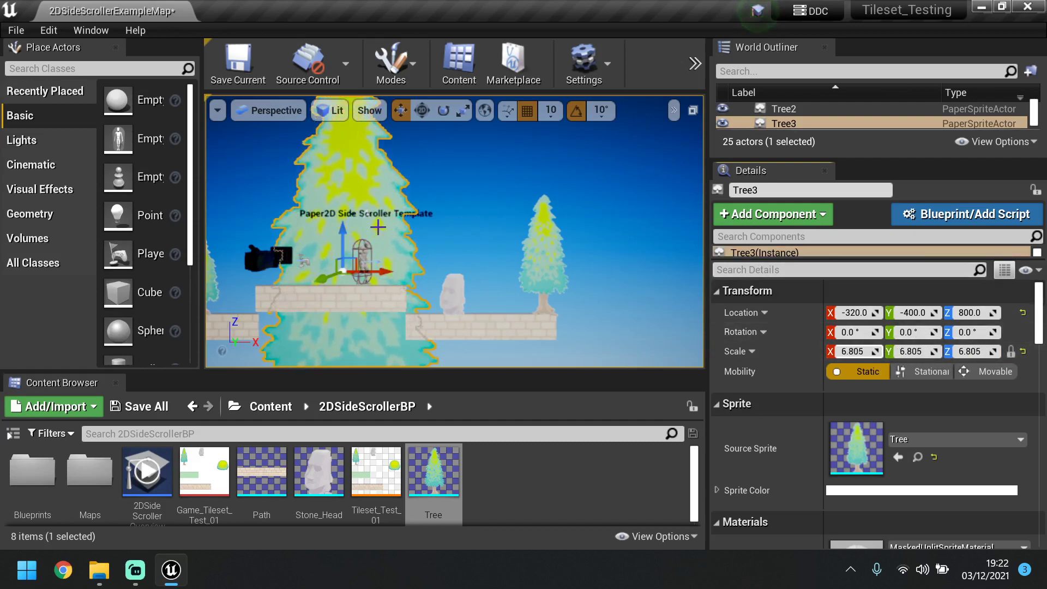
Raise the large background tree to Z 1290 and duplicate it to either side, behind the two outer brick paths
left_click_drag(349, 232, 338, 147)
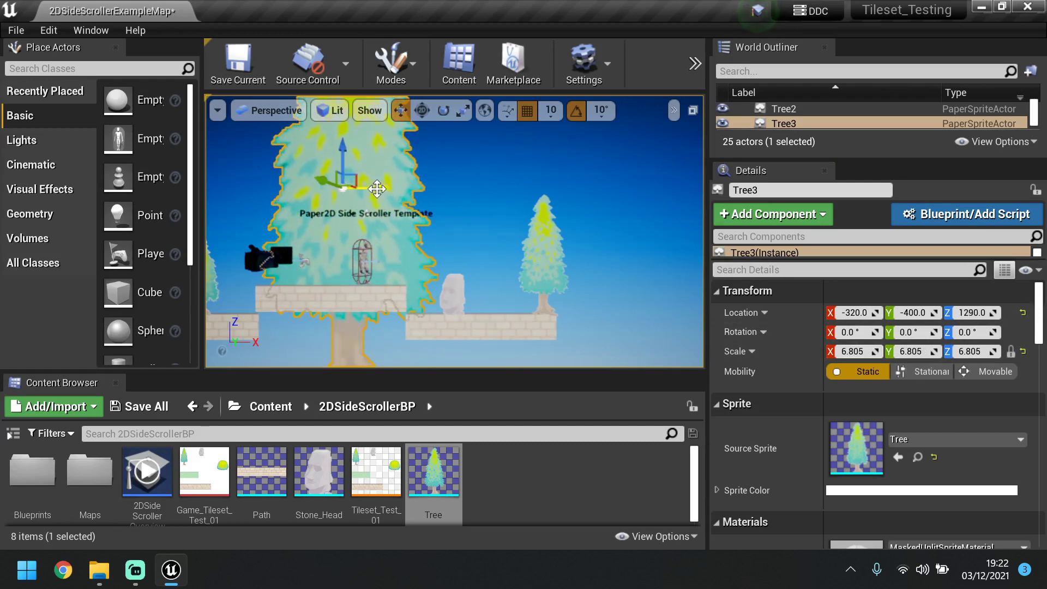
left_click_drag(378, 183, 207, 180, "alt")
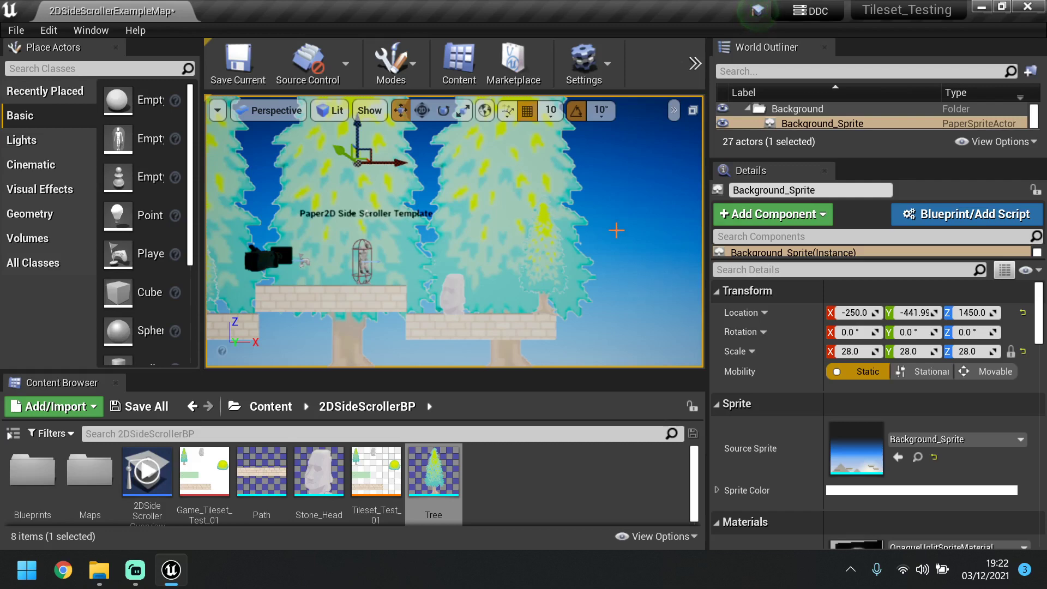
scroll(616, 231, "down", 5)
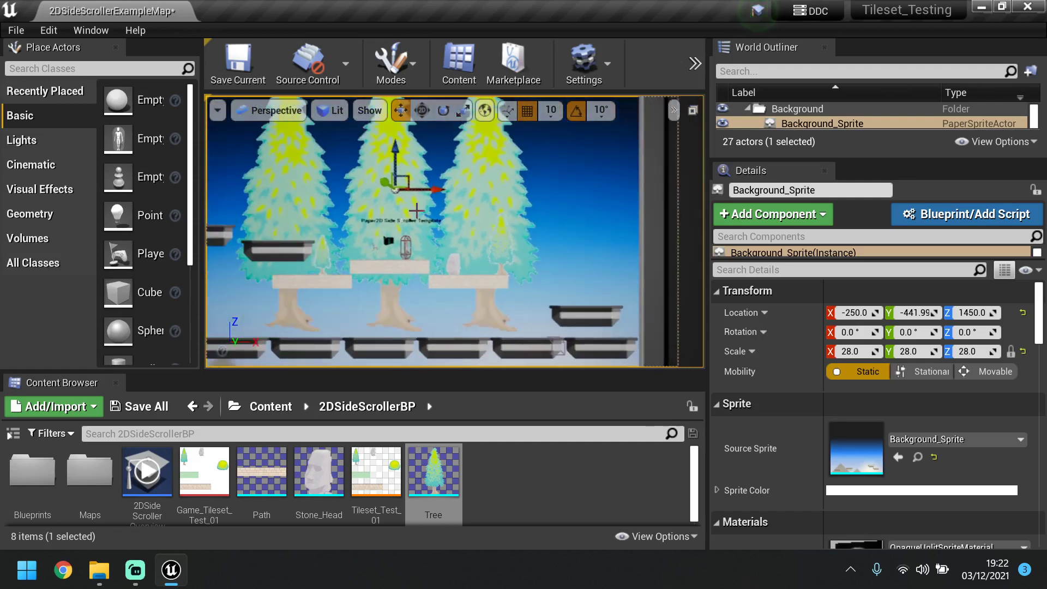
scroll(387, 194, "up", 3)
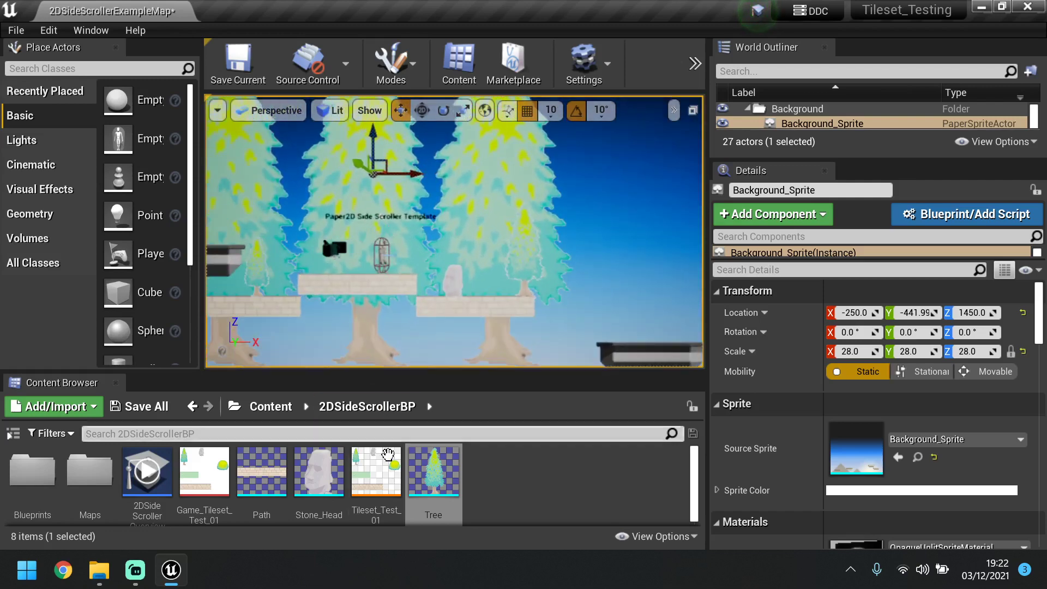
Place another Stone_Head sprite at the left end of the middle brick path and set its scale to 2.26 on all axes
left_click(323, 483)
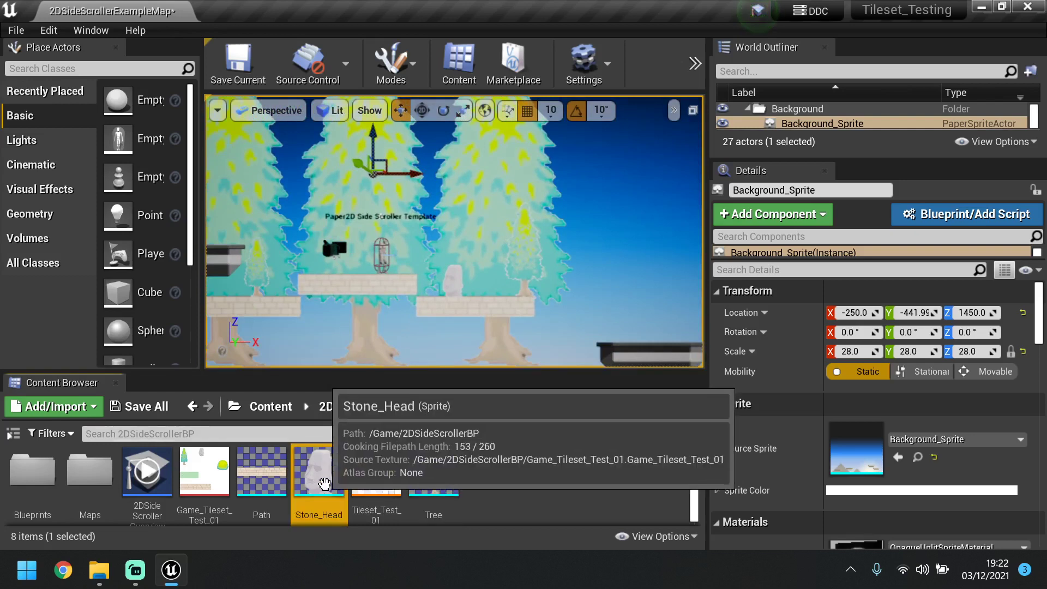
left_click_drag(322, 478, 364, 266)
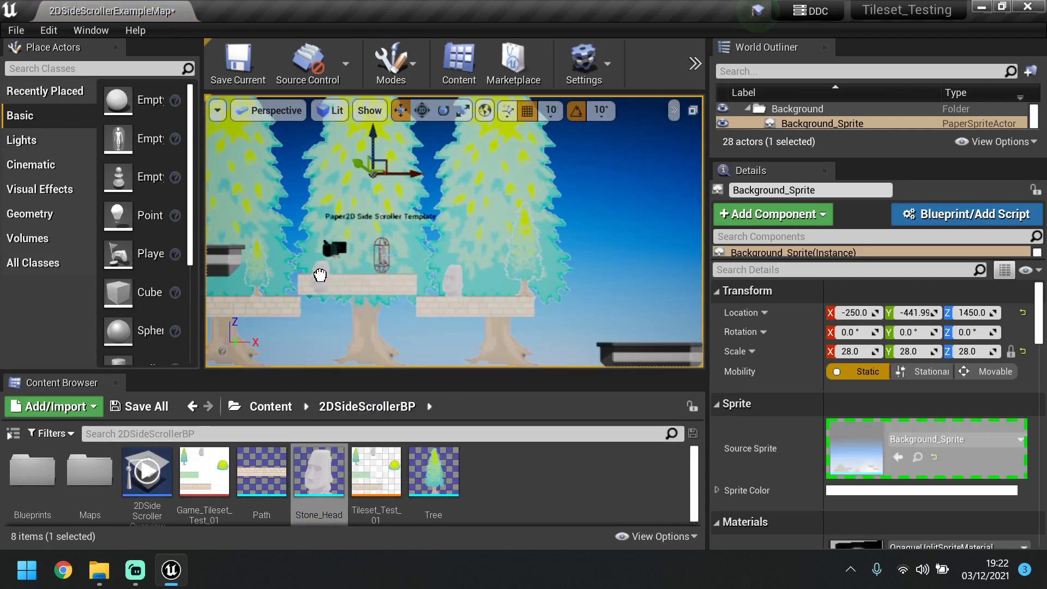
left_click_drag(311, 273, 311, 273)
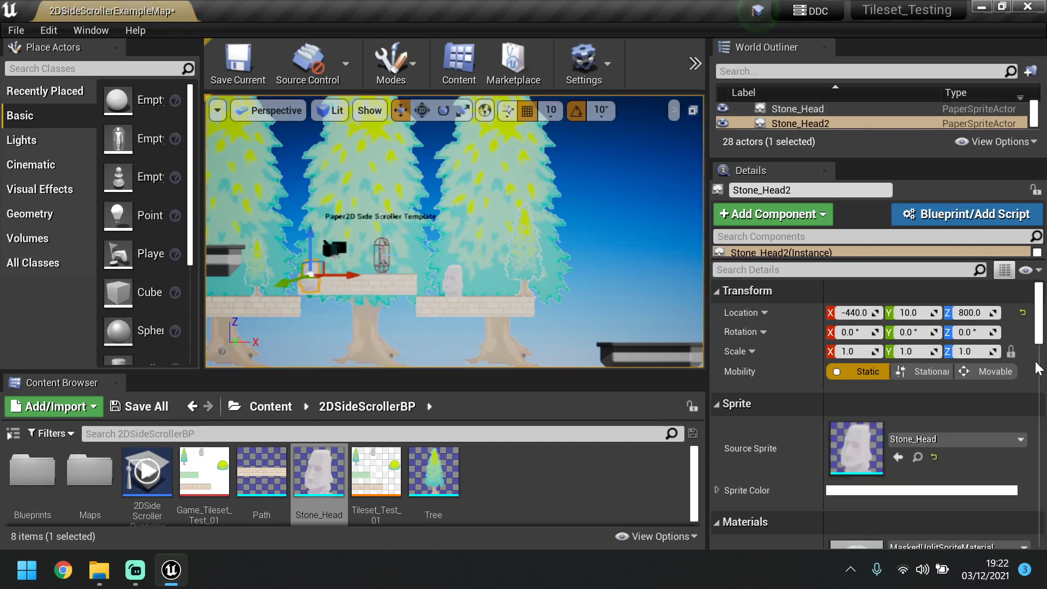
left_click_drag(870, 351, 927, 352)
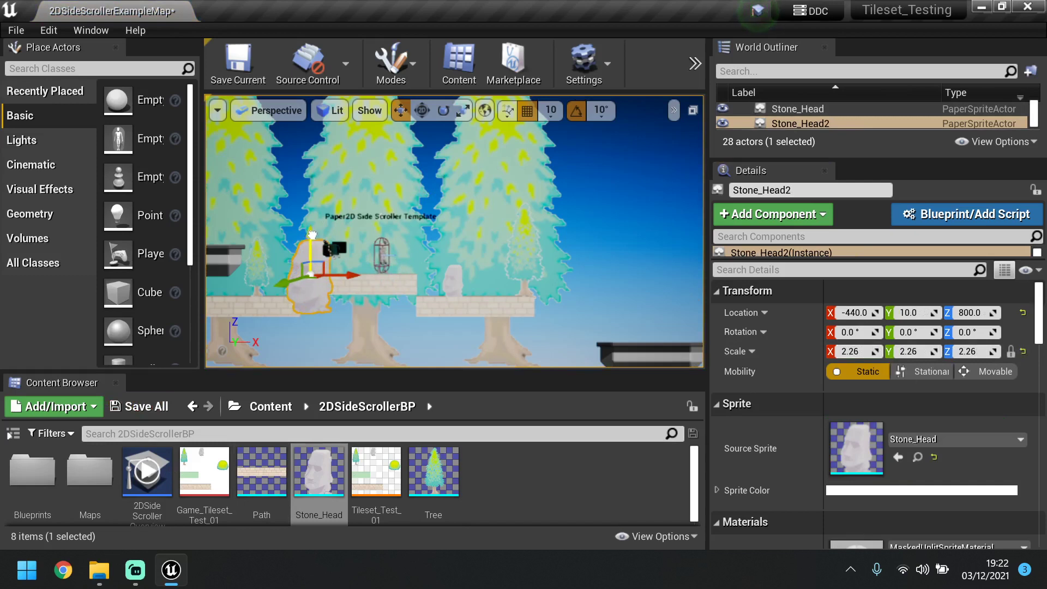
Move the enlarged stone head onto the middle brick path at X -260 and Z 910, and bring it forward to Y 130
left_click_drag(312, 235, 318, 208)
left_click_drag(342, 250, 375, 247)
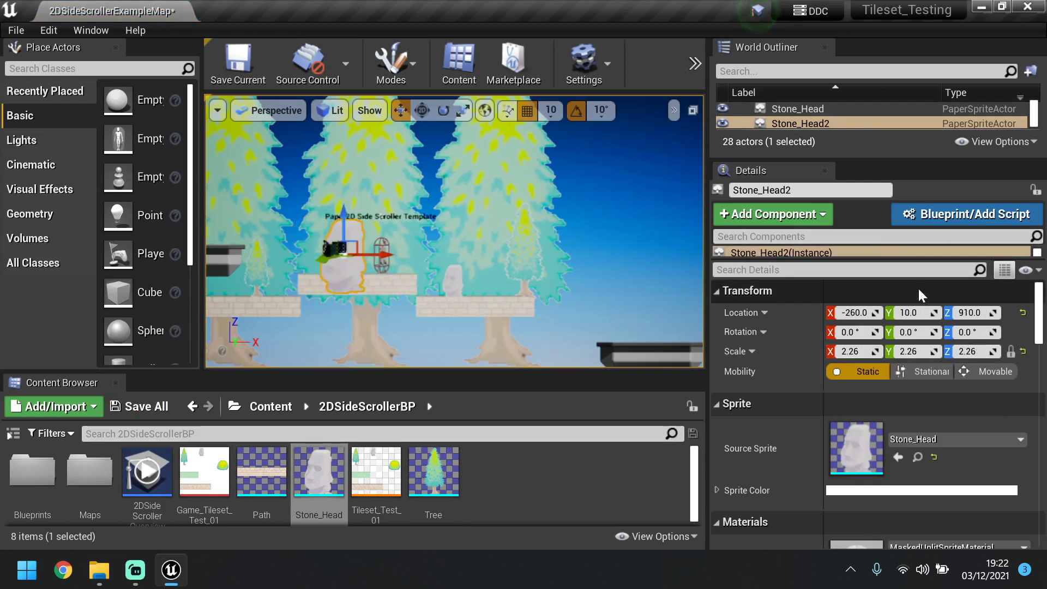
left_click(916, 312)
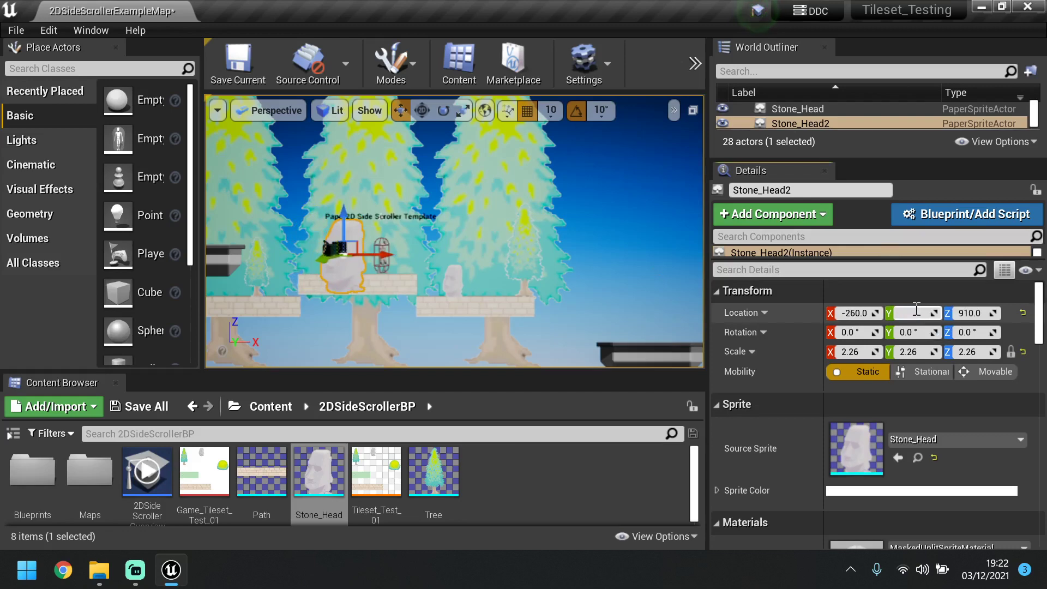
key("Return")
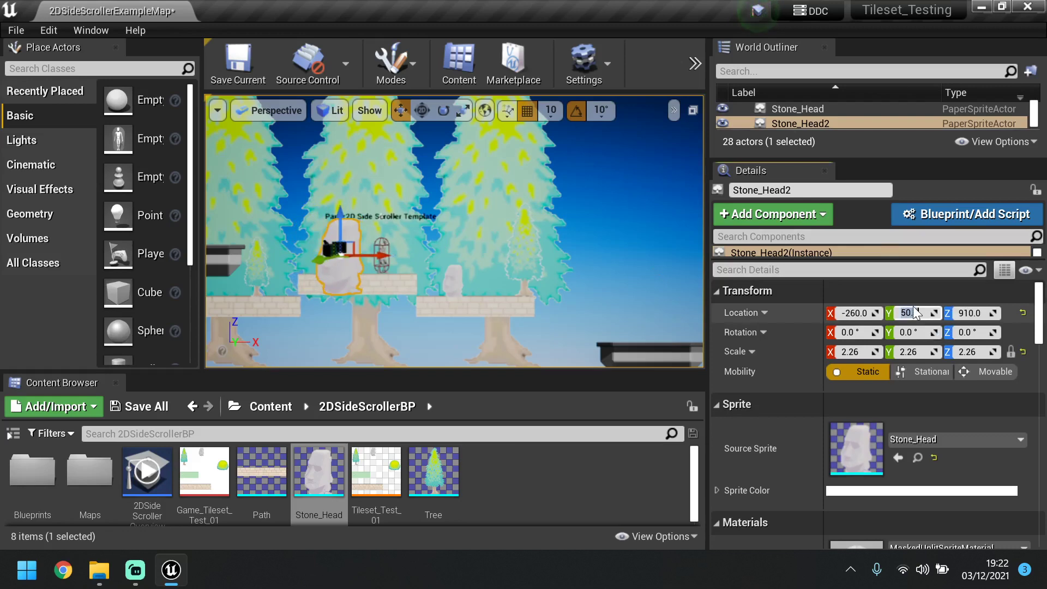
right_click_drag(564, 208, 578, 217)
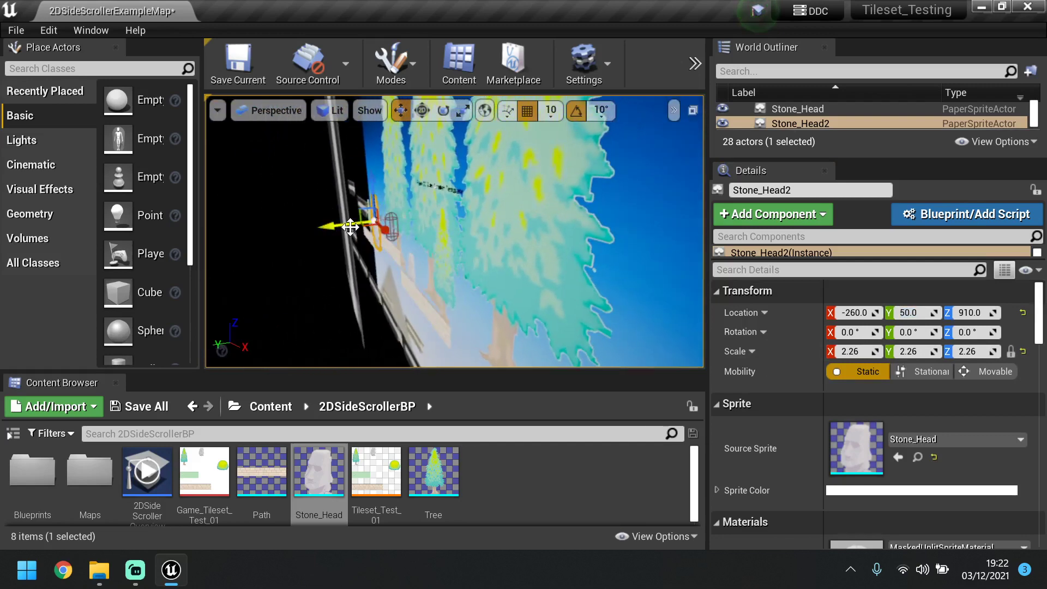
left_click_drag(351, 226, 378, 237)
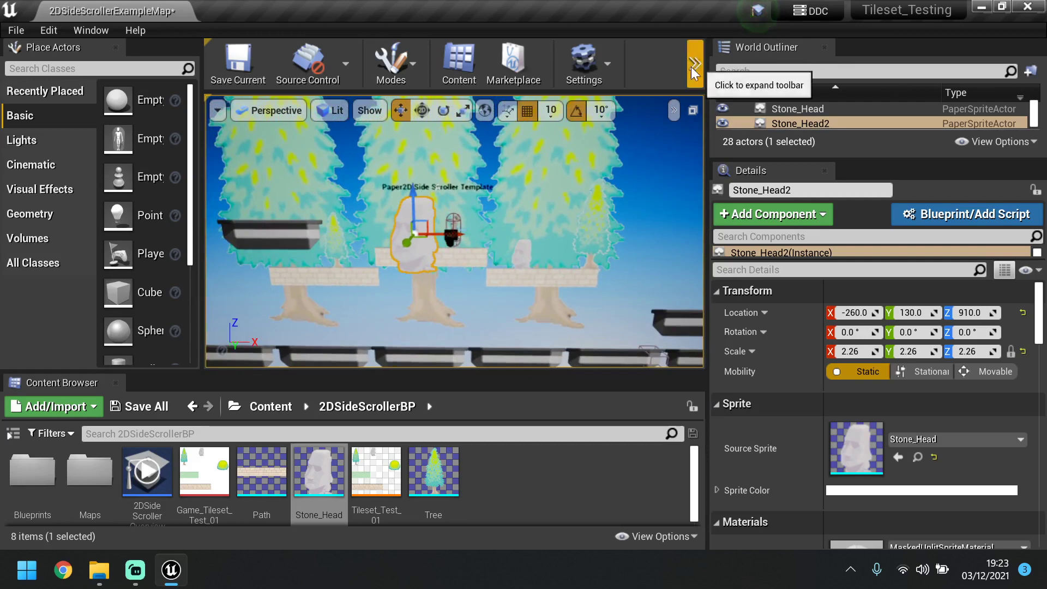
left_click(670, 125)
Playtest the level, running the character behind the large stone head and jumping between the brick paths, and end the play session
left_click(694, 63)
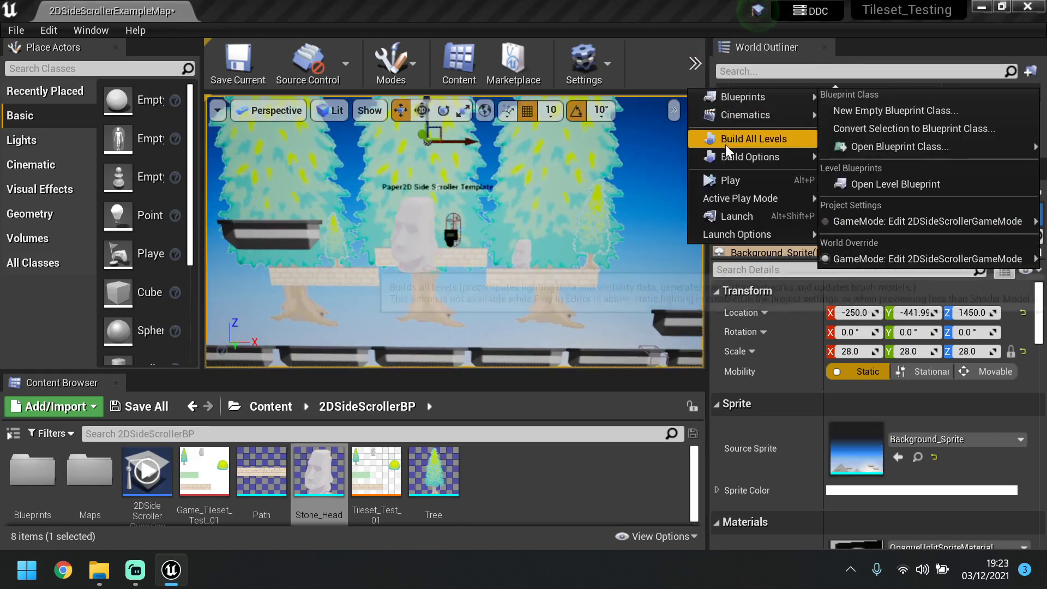
left_click(728, 180)
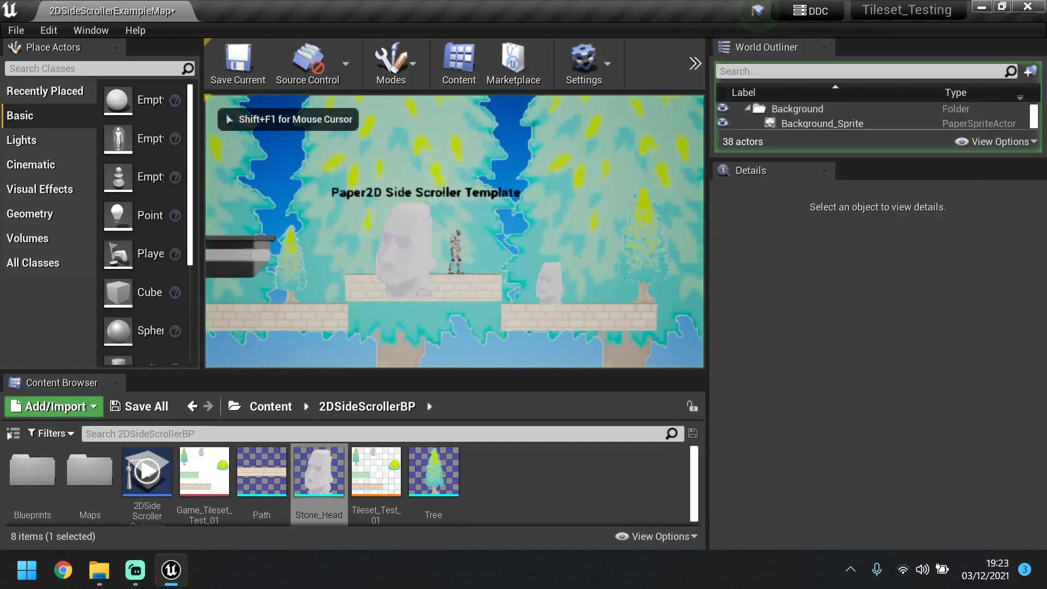
key("d")
key("a")
key("d")
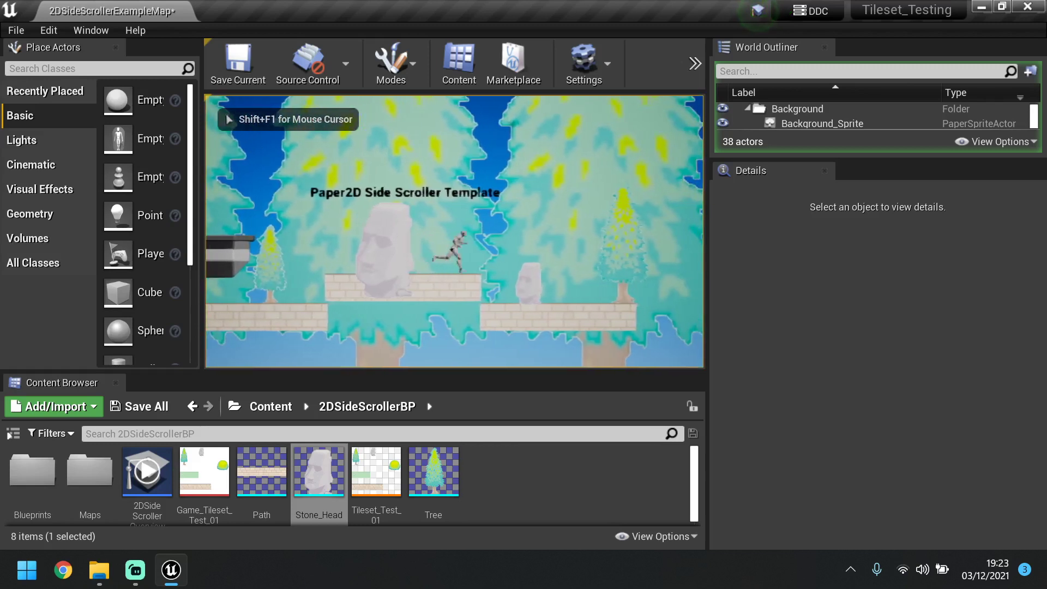
key("a")
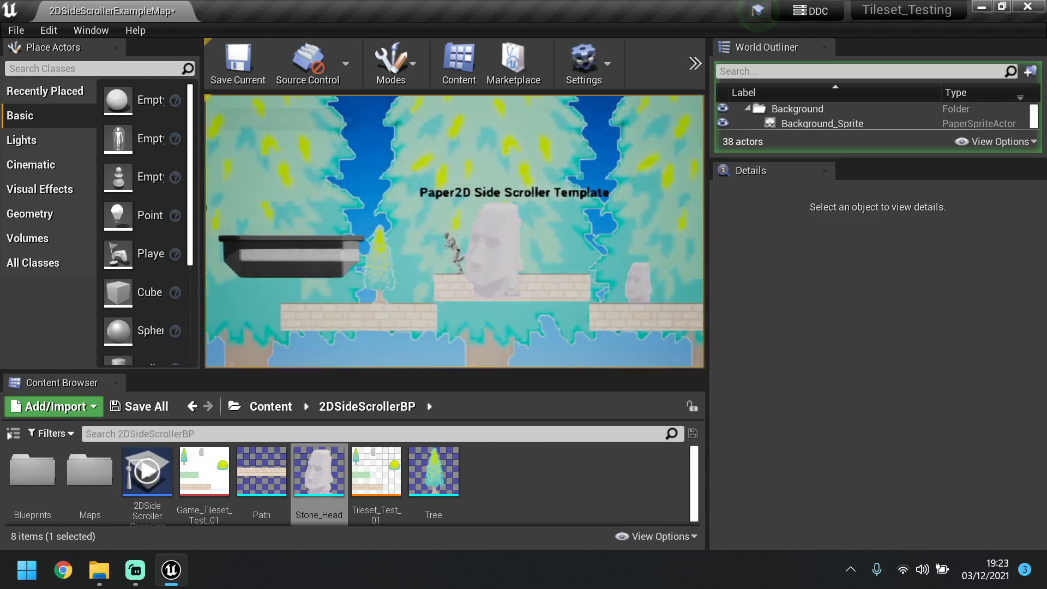
key("d")
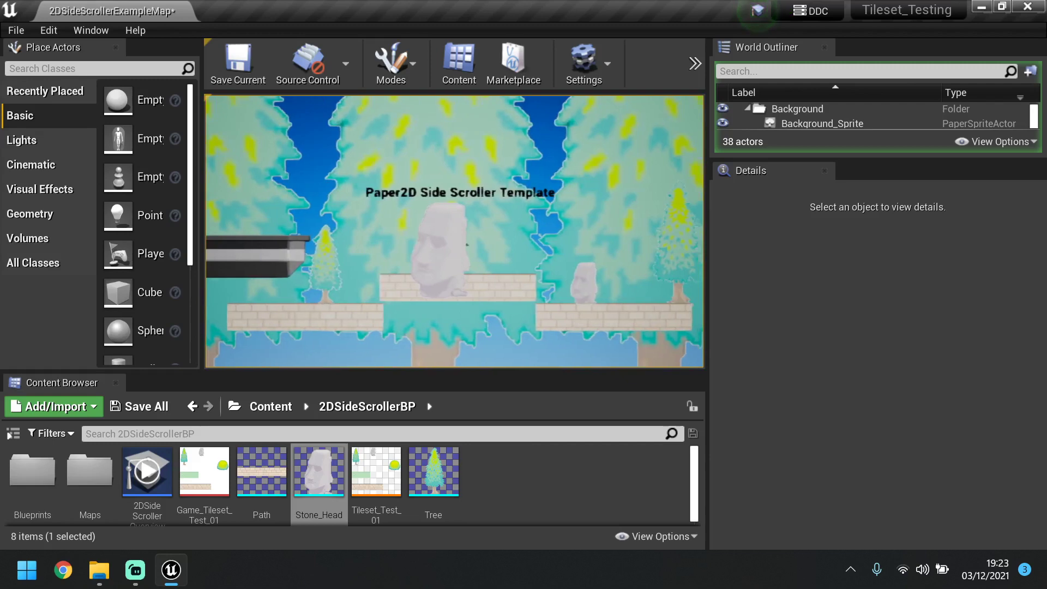
key("space")
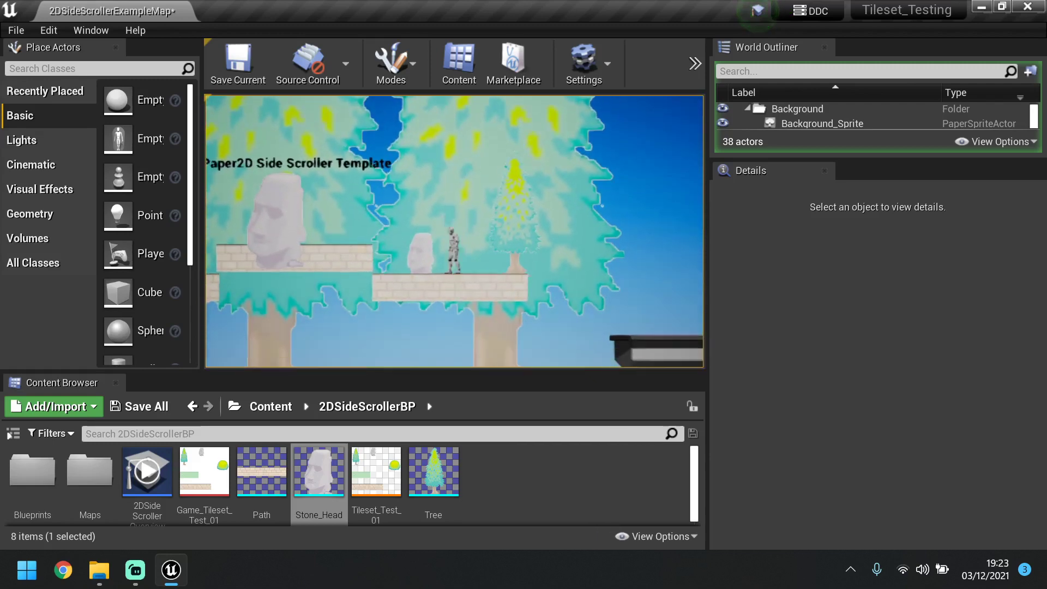
key("a")
key("space")
key("a")
key("a")
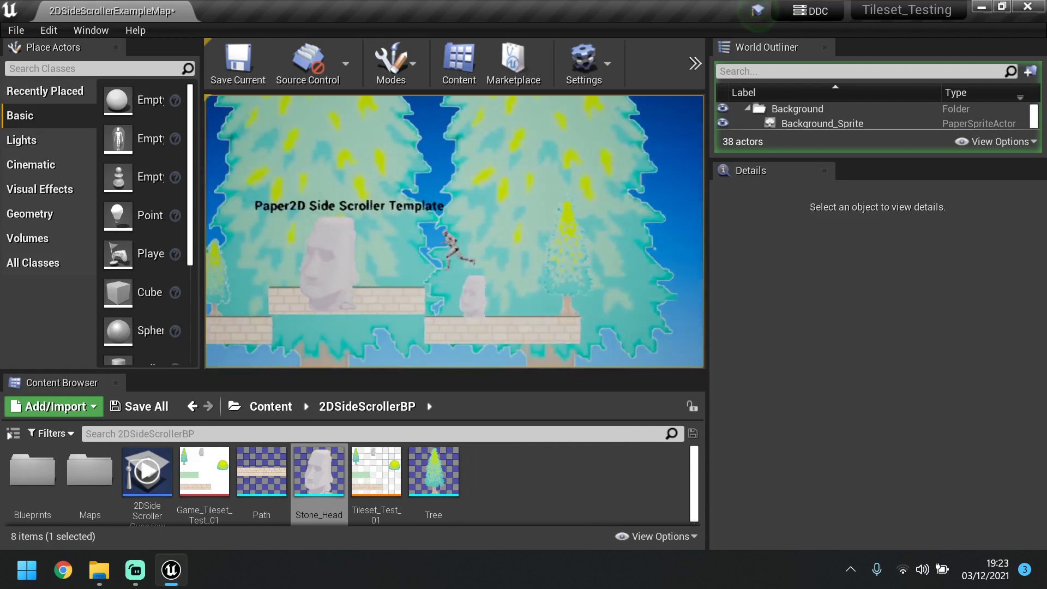
key("a")
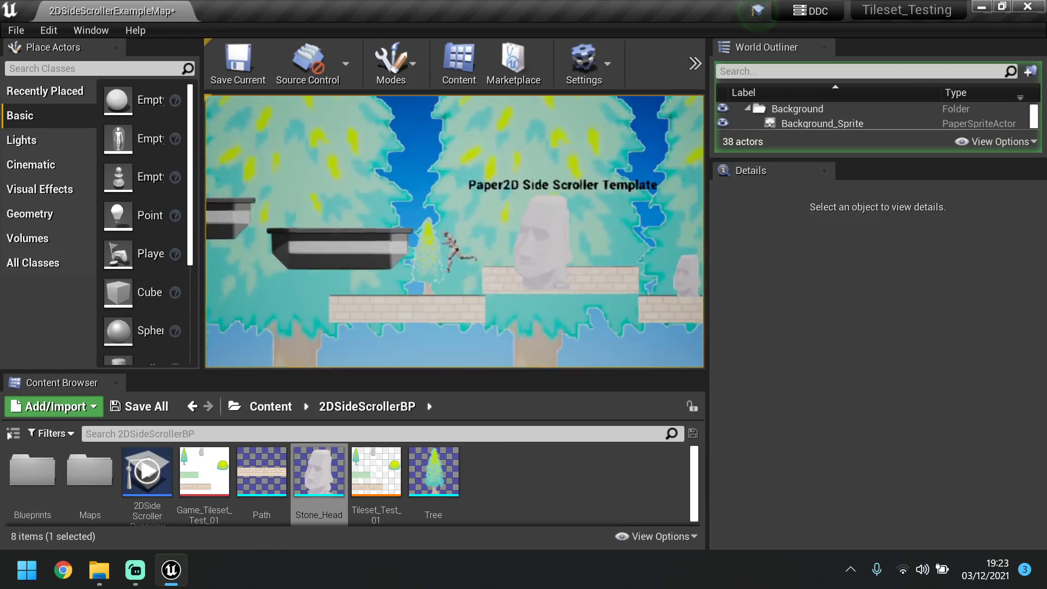
key("space")
key("d")
key("d")
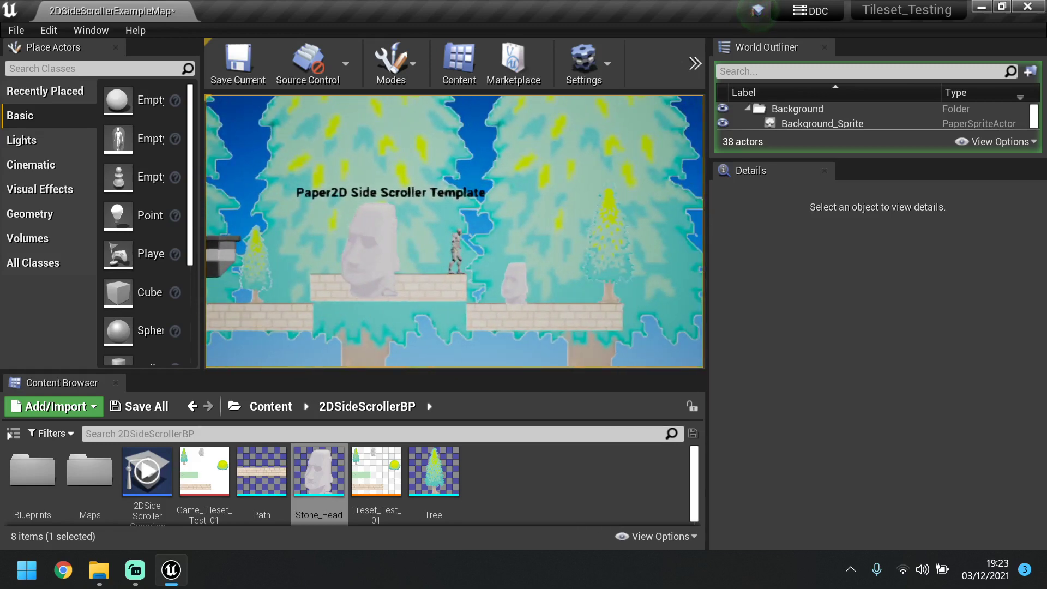
key("Escape")
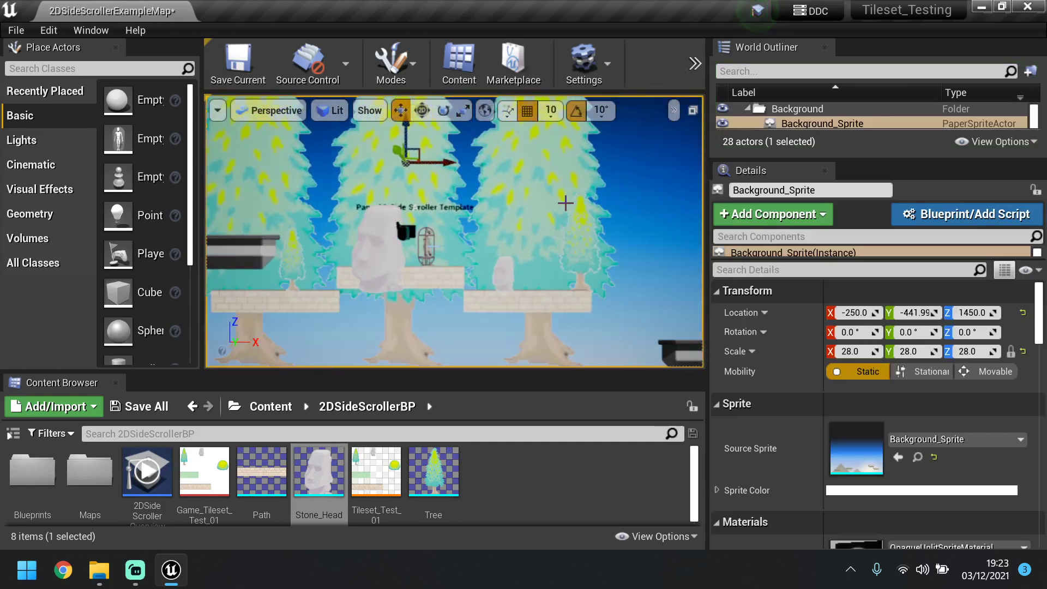
left_click(135, 571)
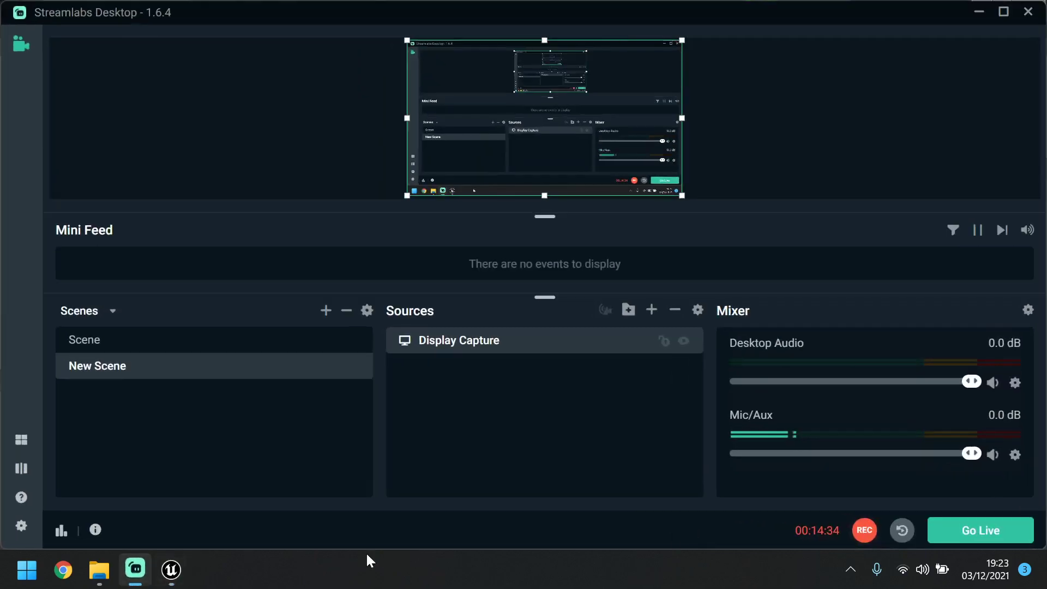